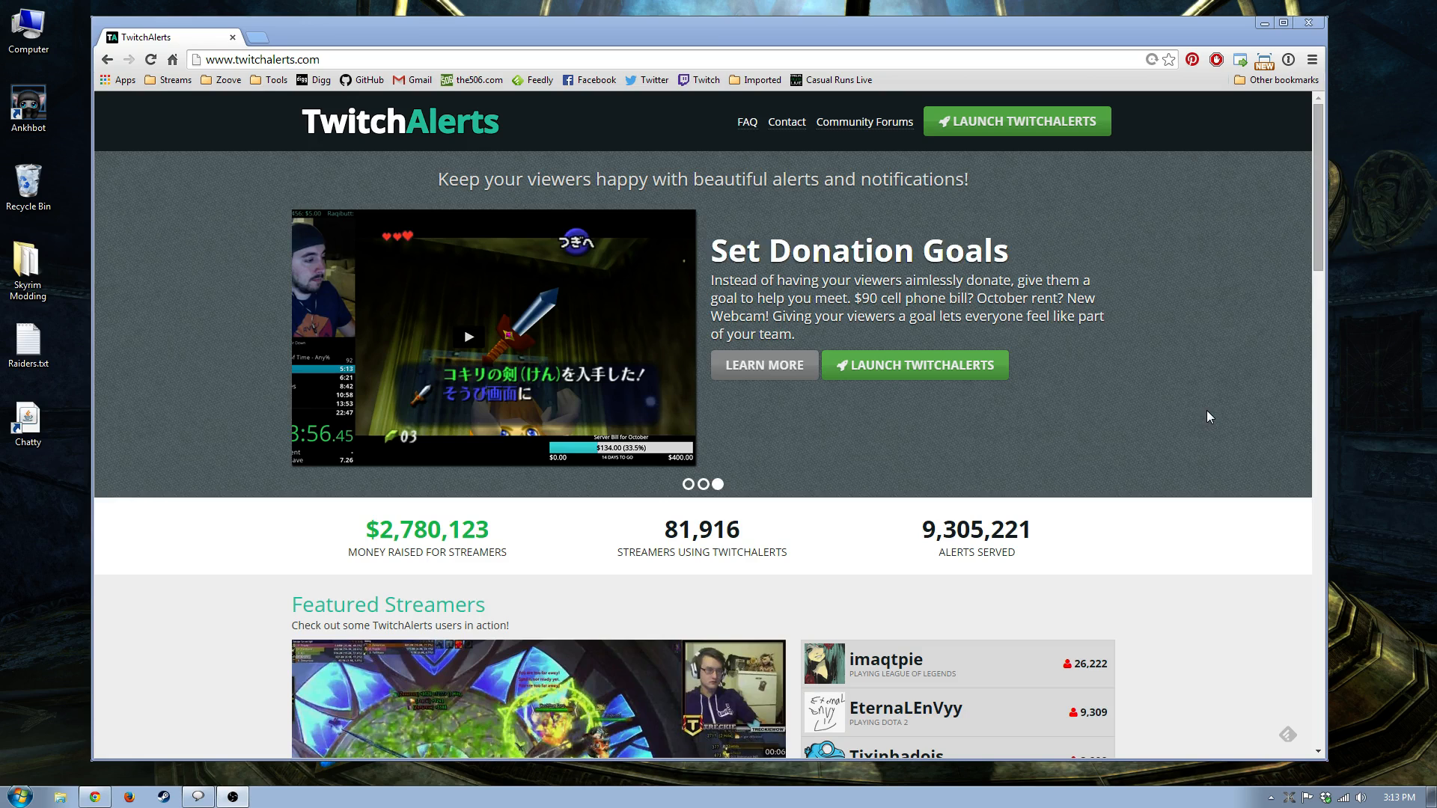
Launch TwitchAlerts, log in by connecting with Twitch, and download the Stream Labels V1.0 installer.
left_click(392, 56)
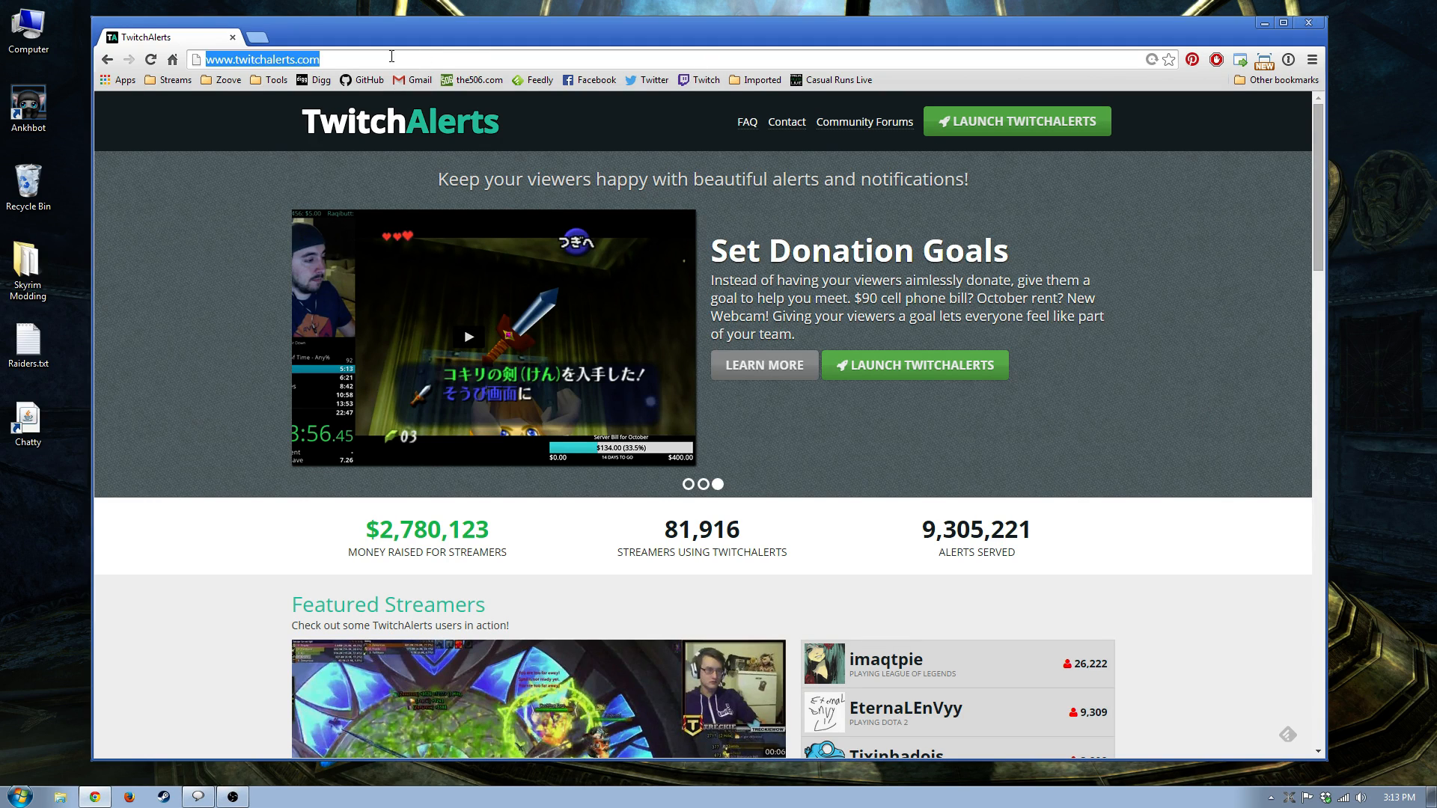
left_click(1019, 128)
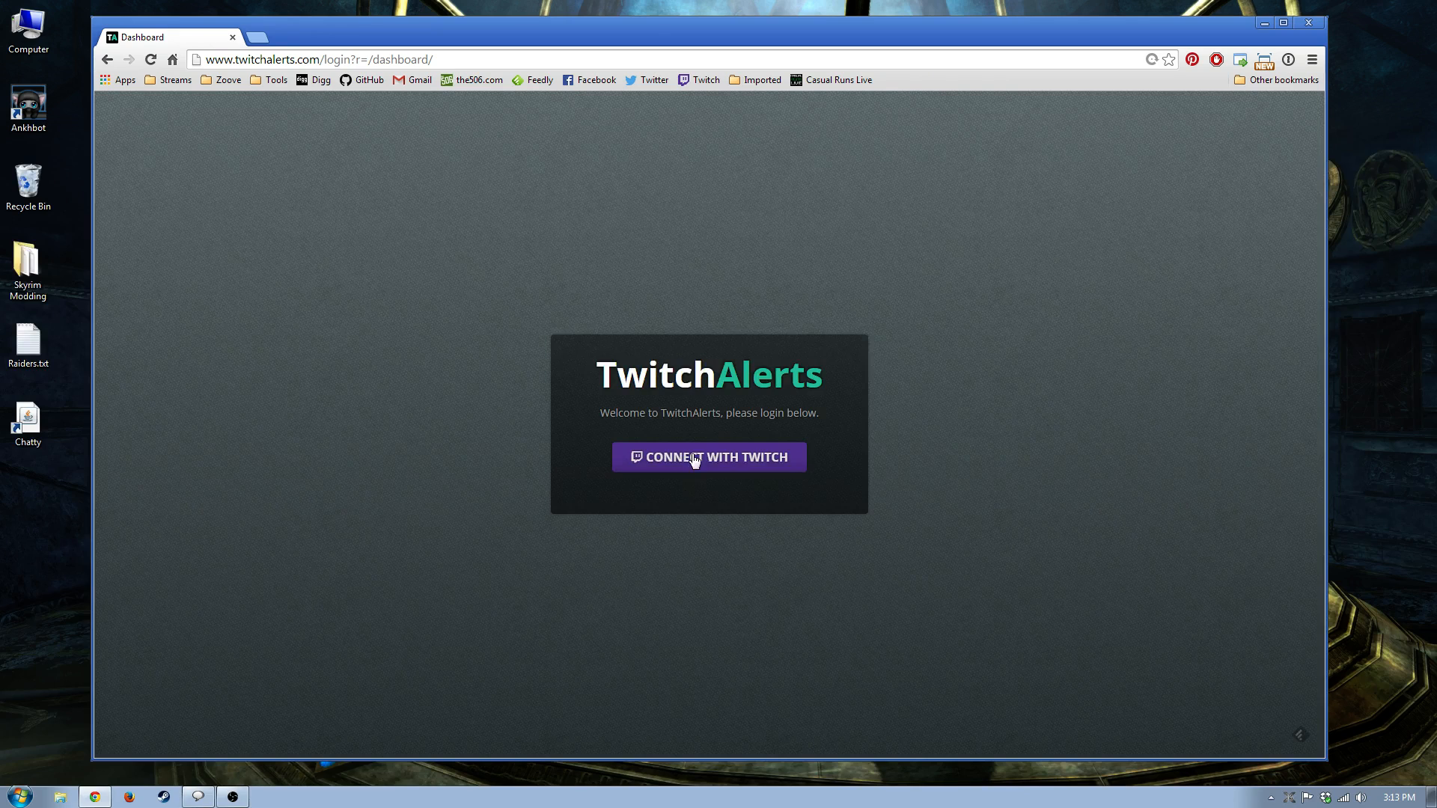
left_click(694, 458)
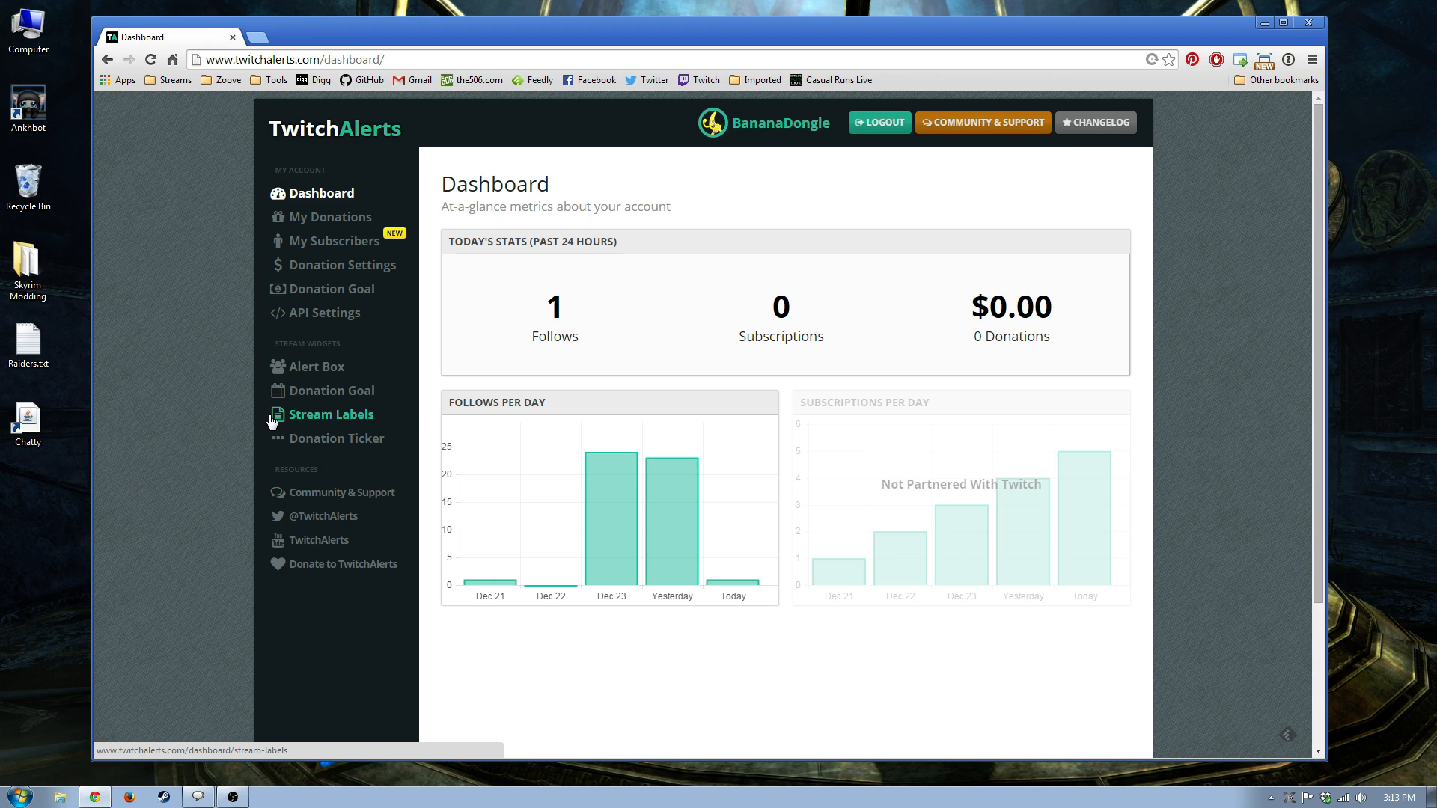
left_click(297, 423)
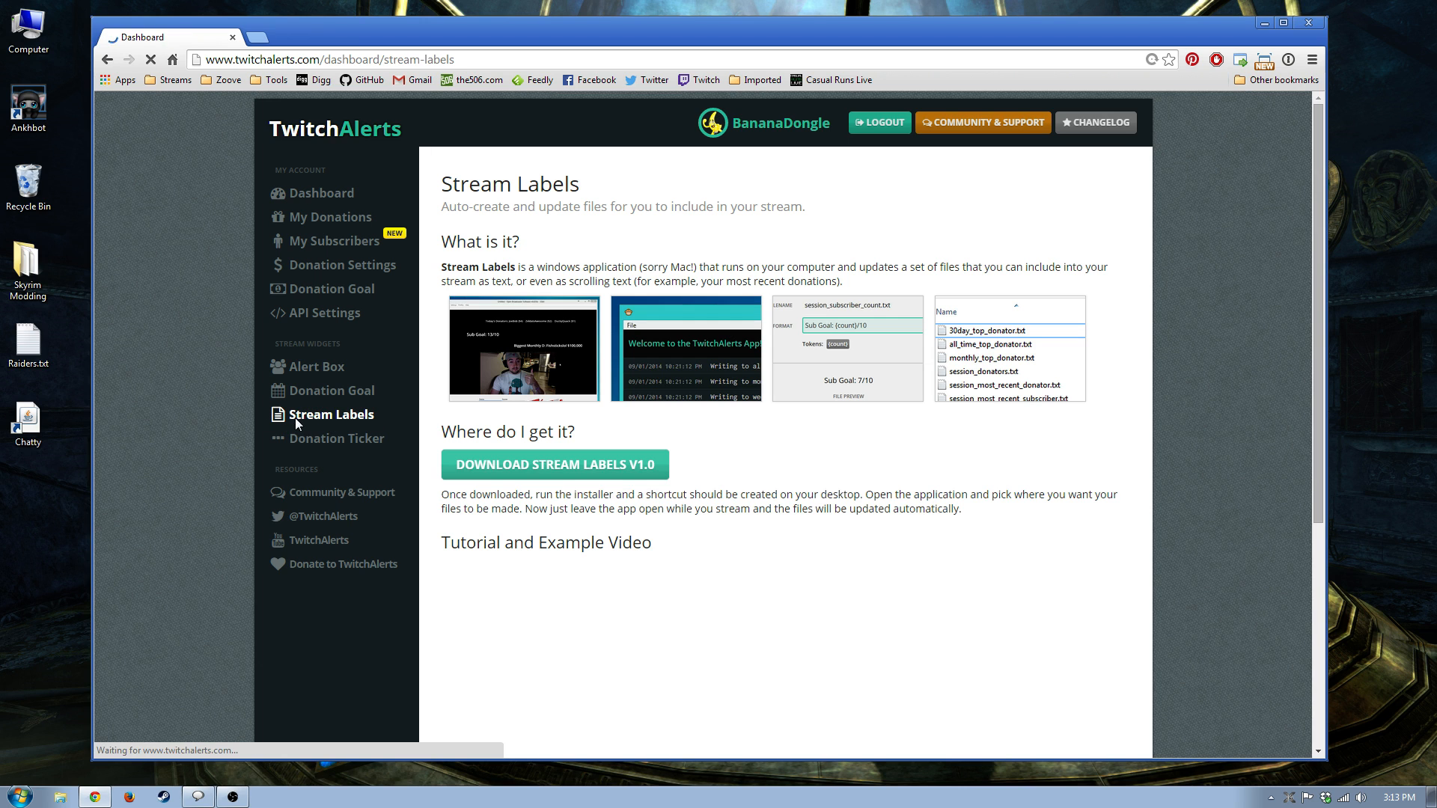
left_click(561, 469)
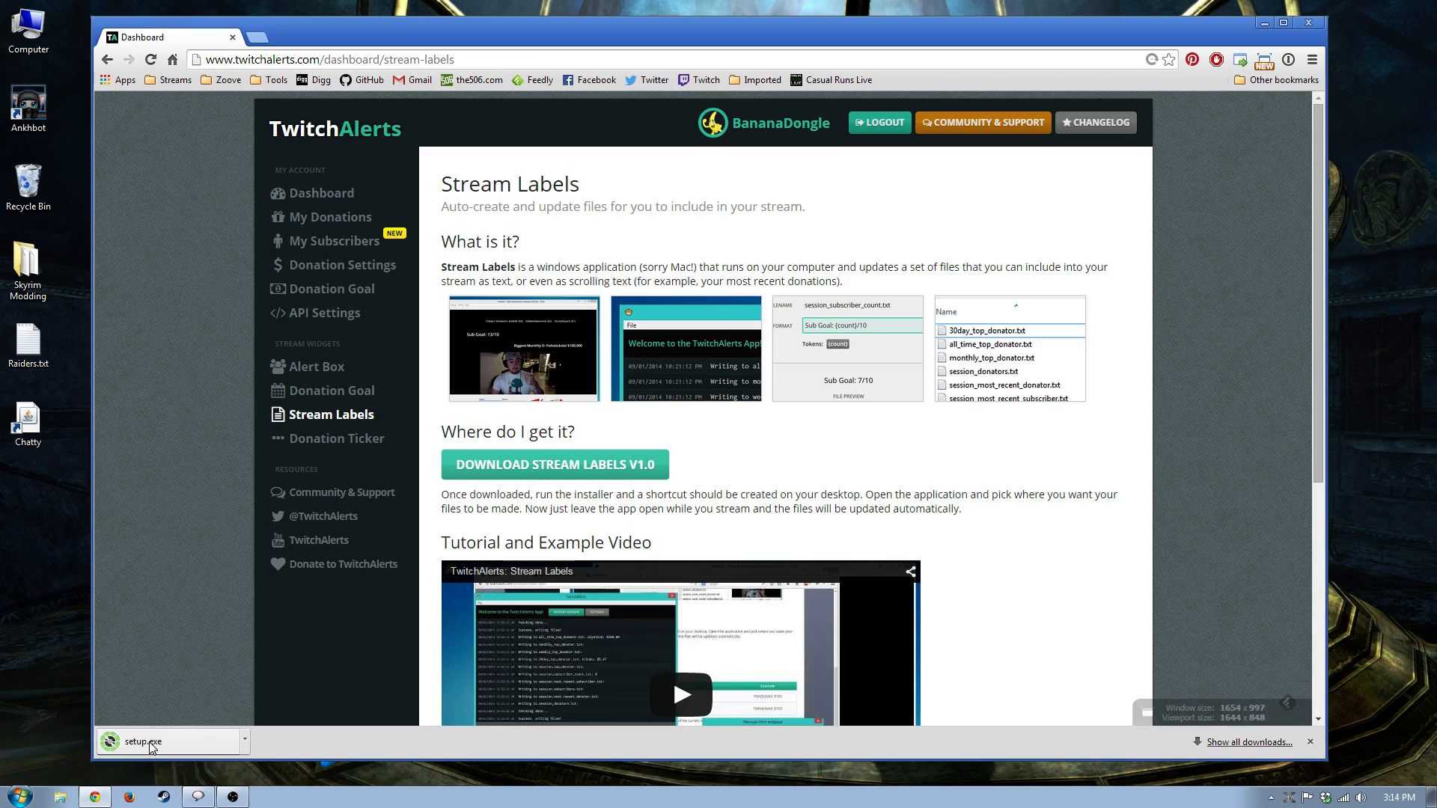
Run setup.exe from the Downloads folder and install the TwitchAlerts application, clearing the other windows out of the way.
left_click(60, 797)
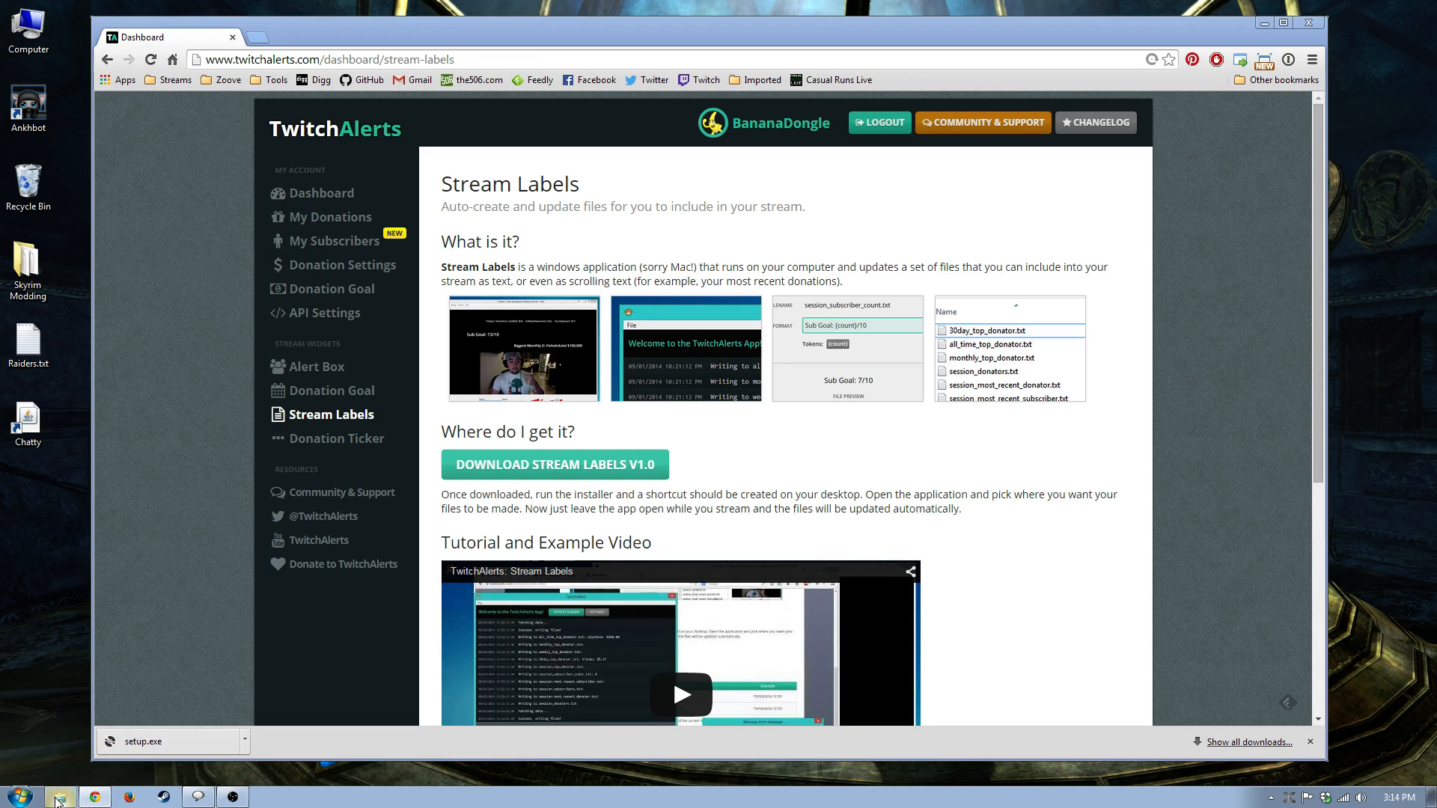
left_click(498, 258)
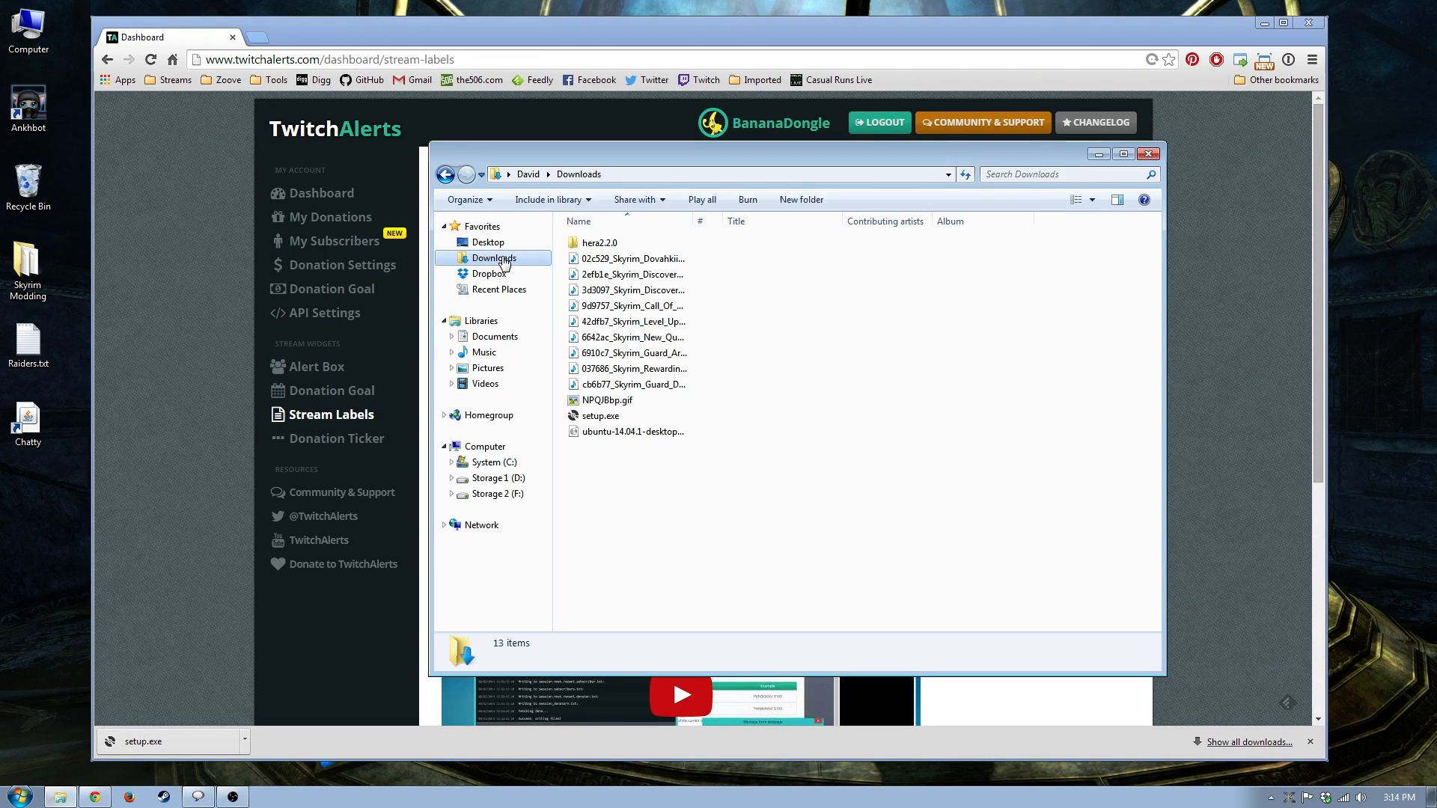
double_click(588, 414)
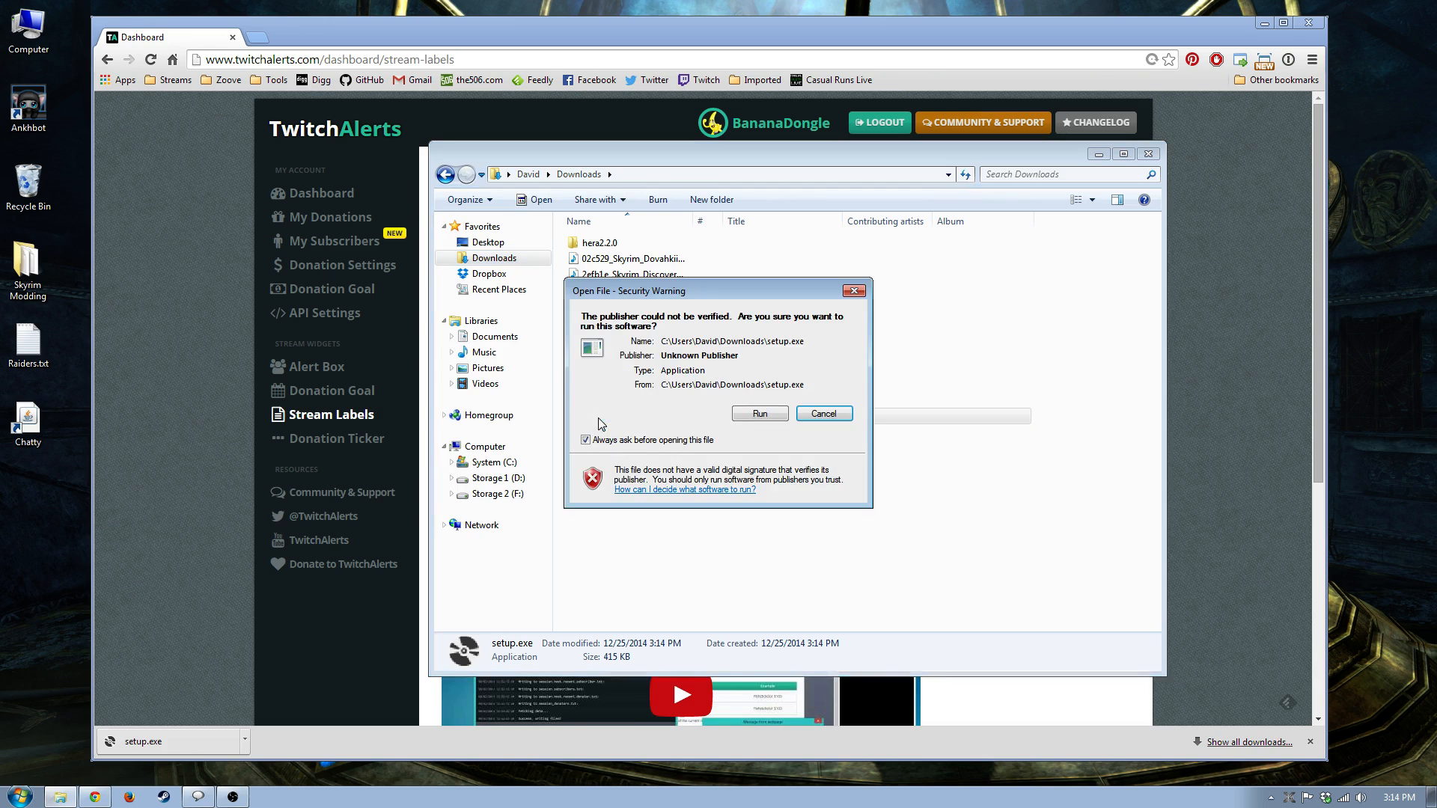
left_click(749, 416)
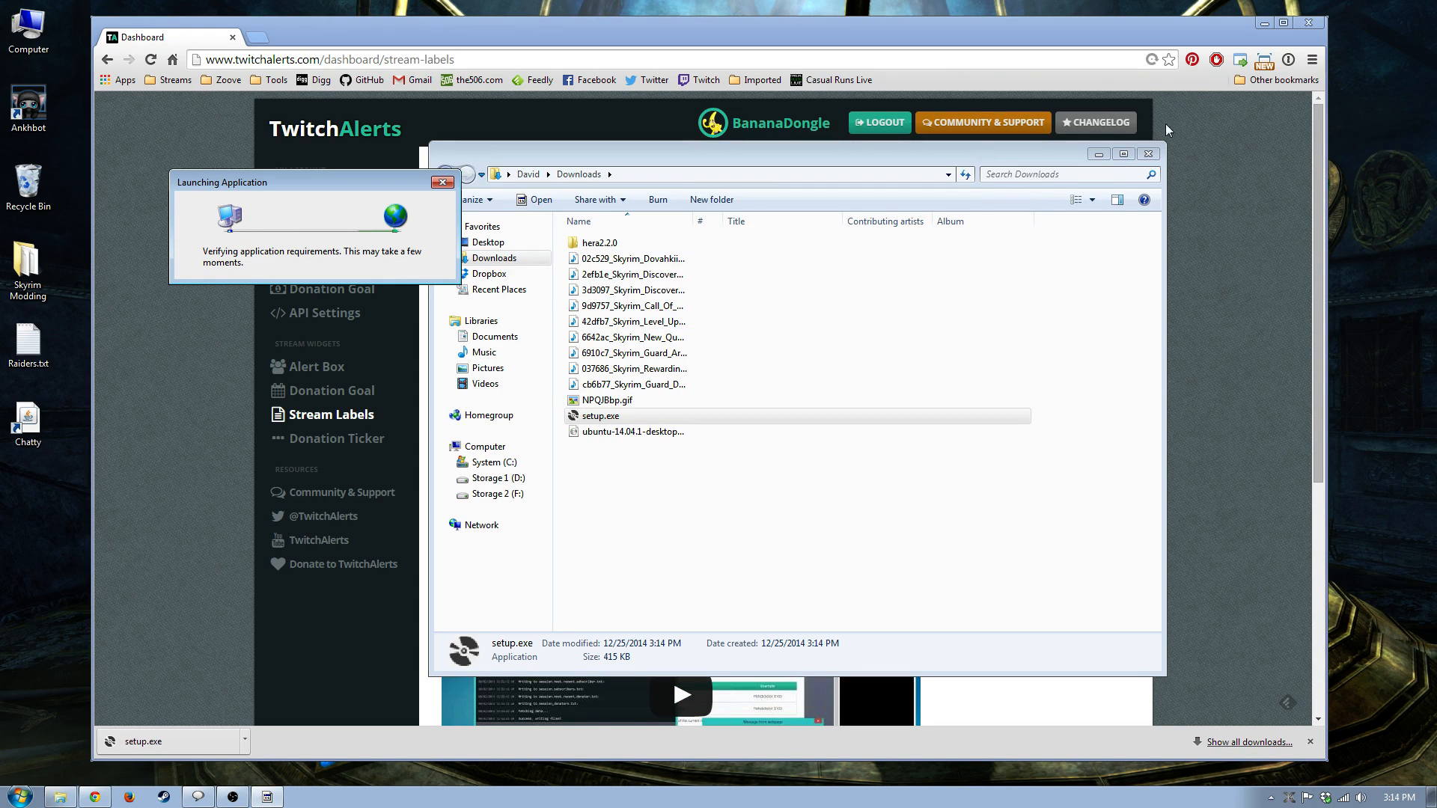
left_click(1148, 154)
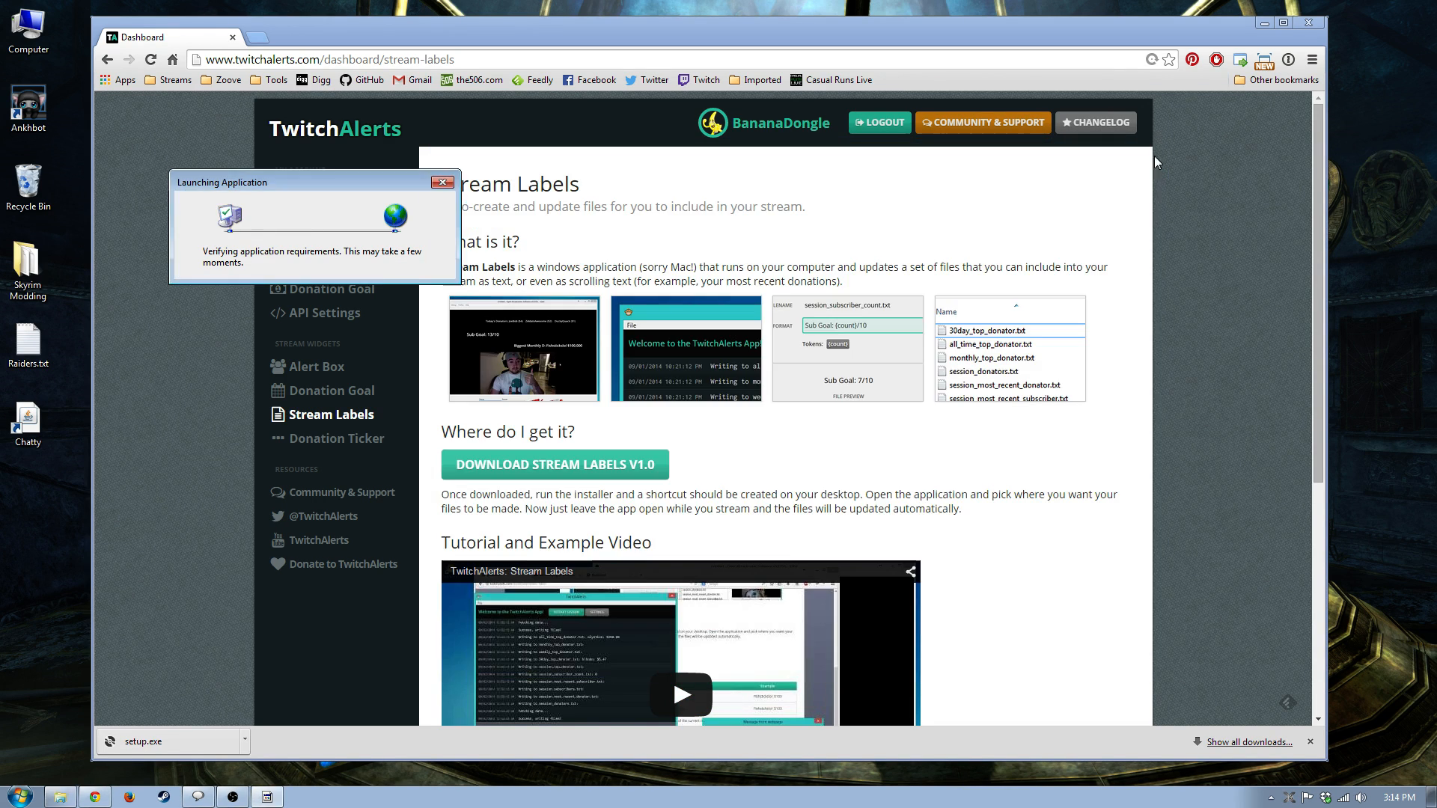
left_click(1263, 24)
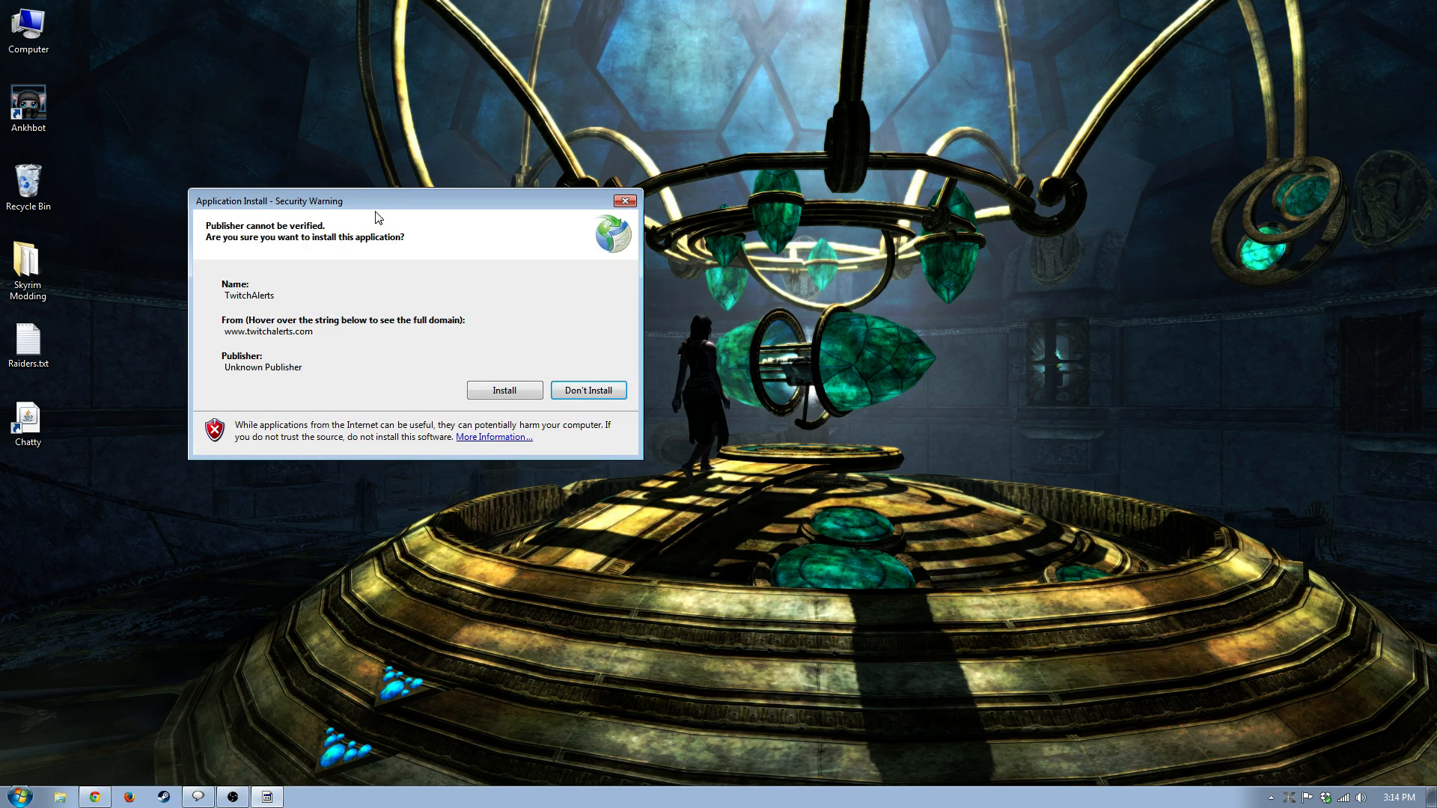
left_click_drag(377, 212, 626, 184)
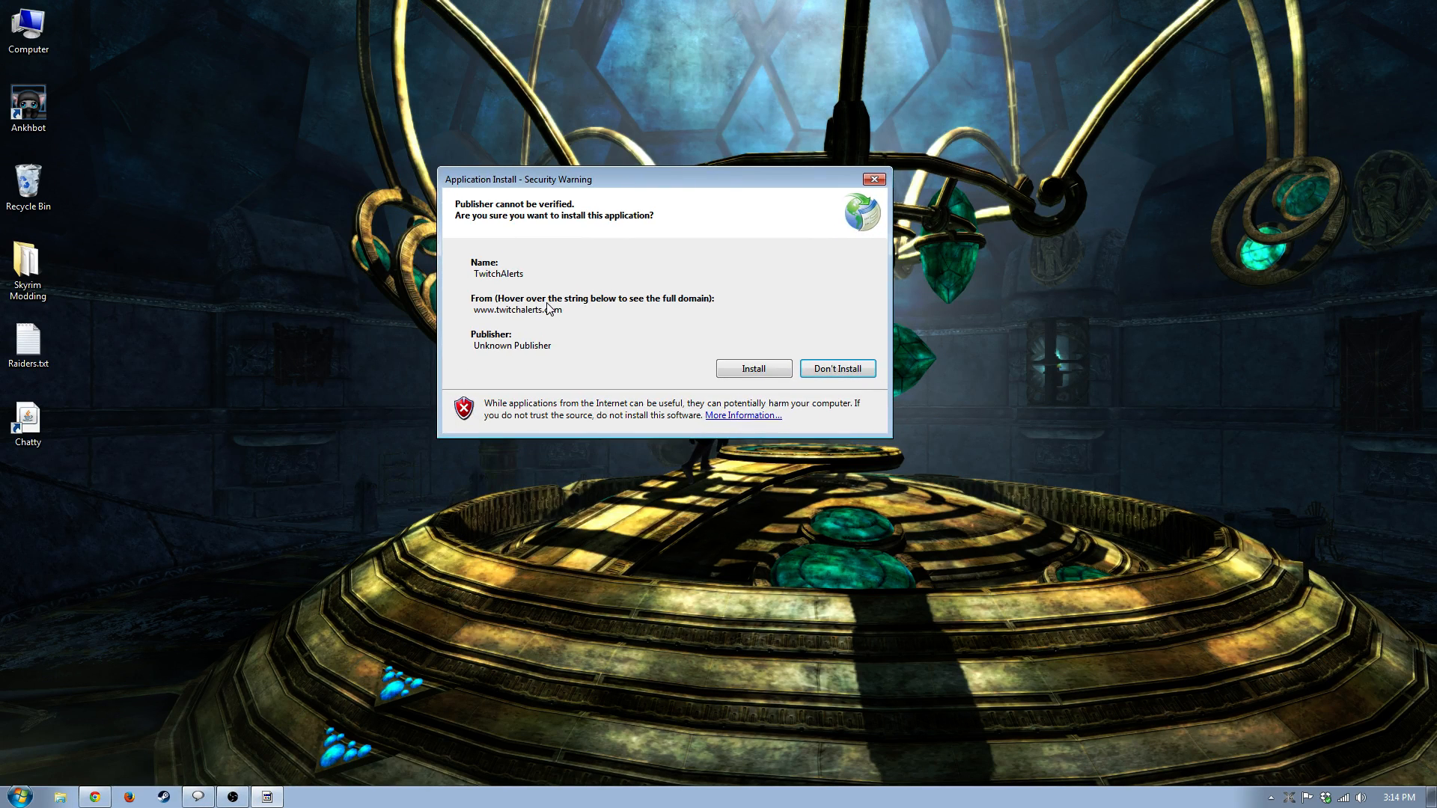
left_click(757, 374)
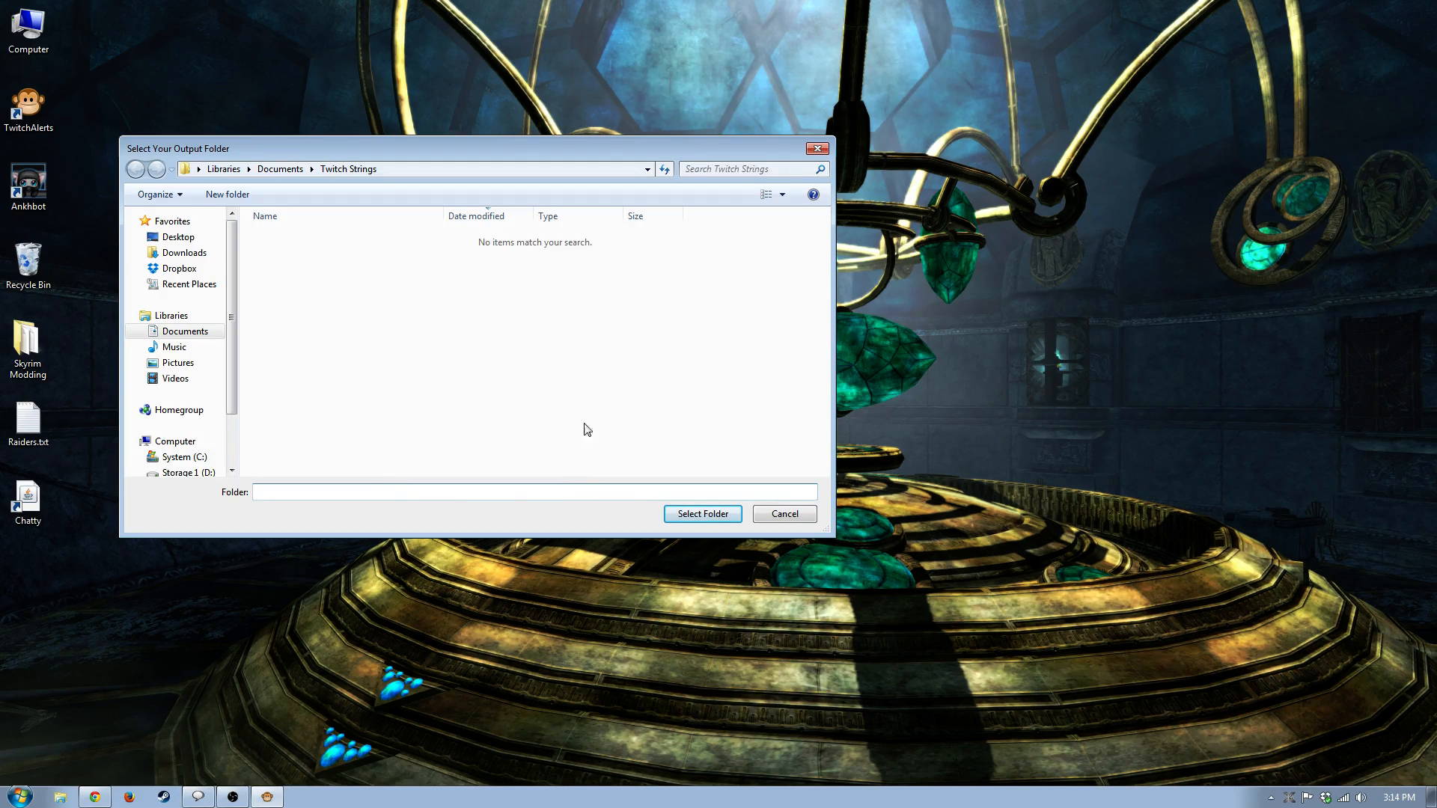
Choose the Twitch Strings folder in Documents as the output folder for the label files.
left_click(280, 169)
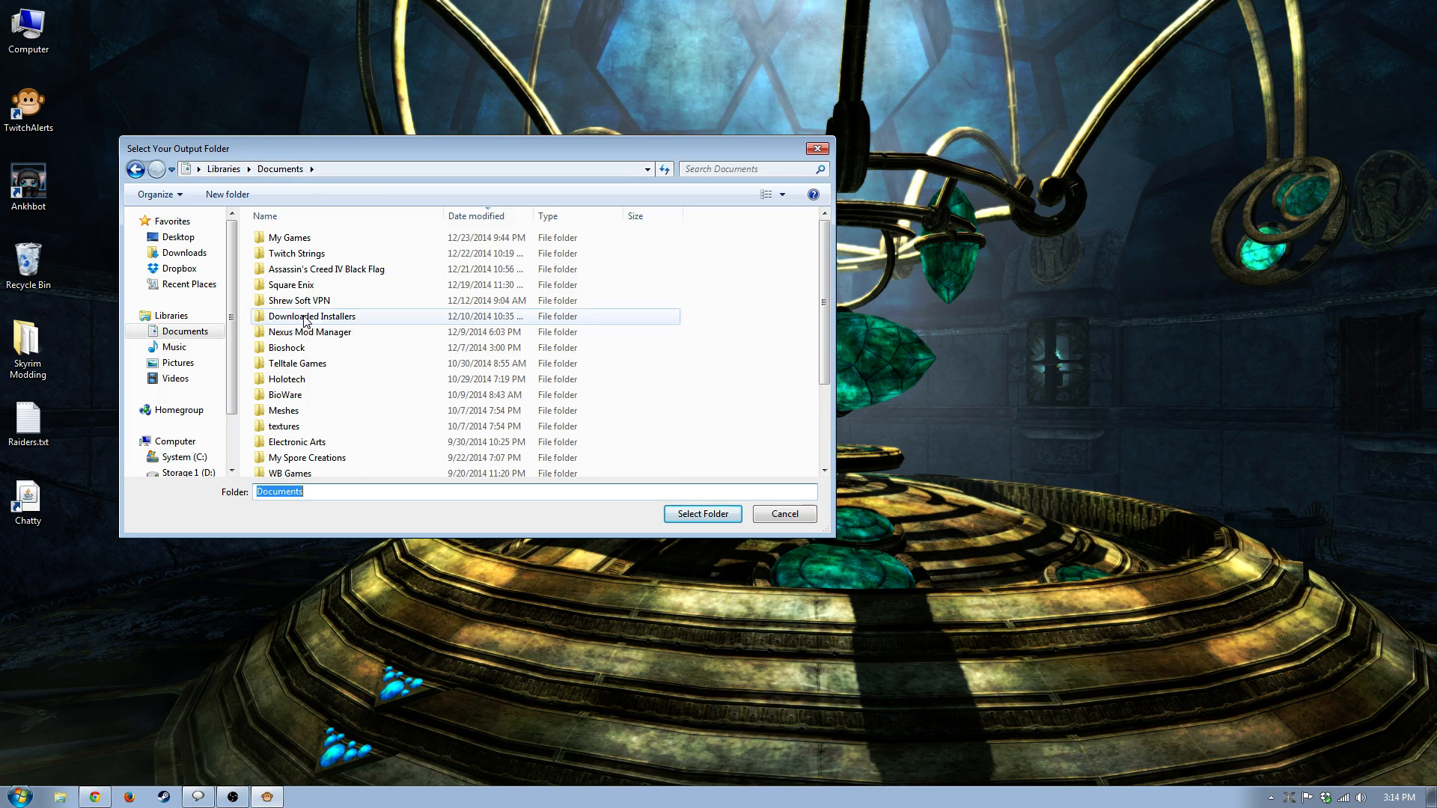
left_click(297, 255)
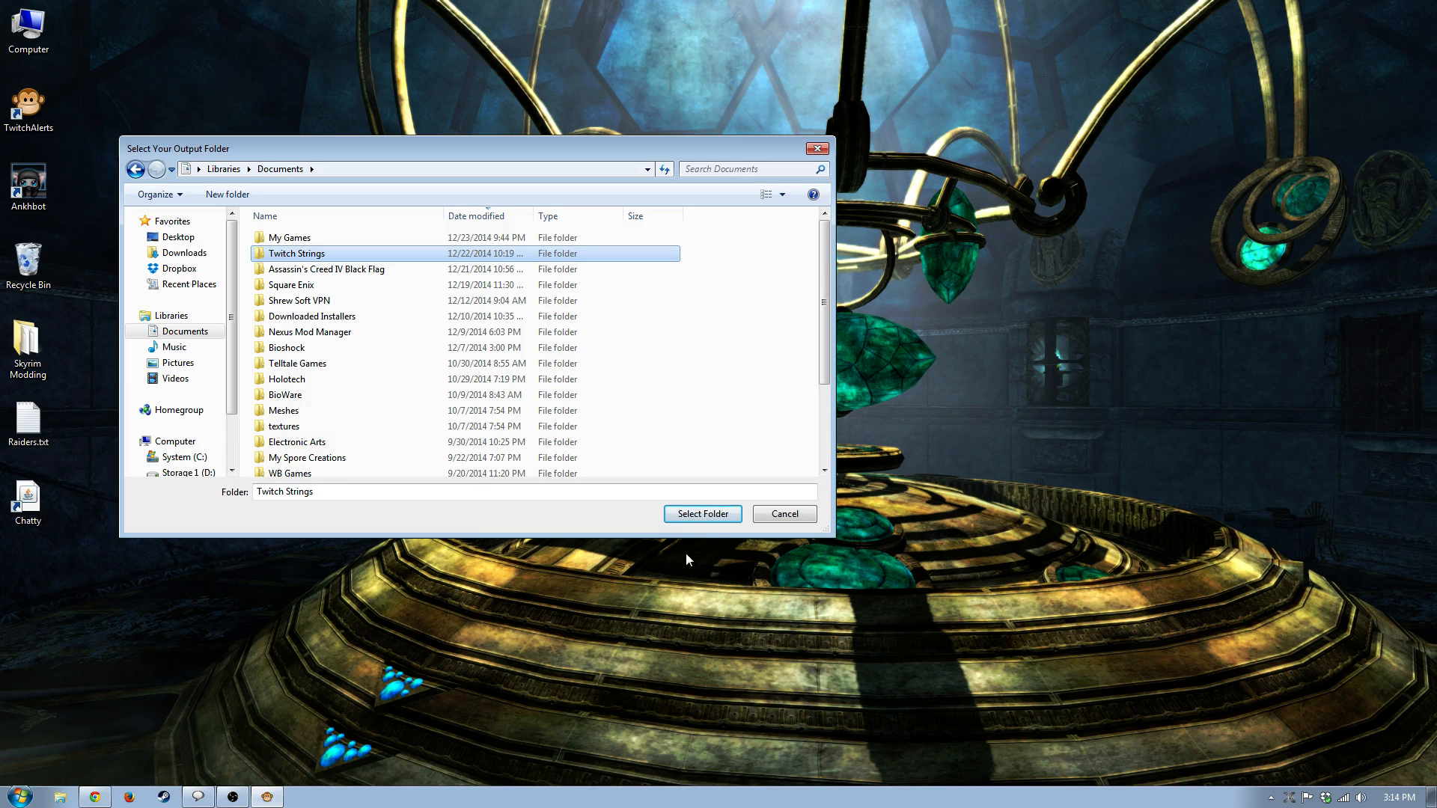
left_click(713, 516)
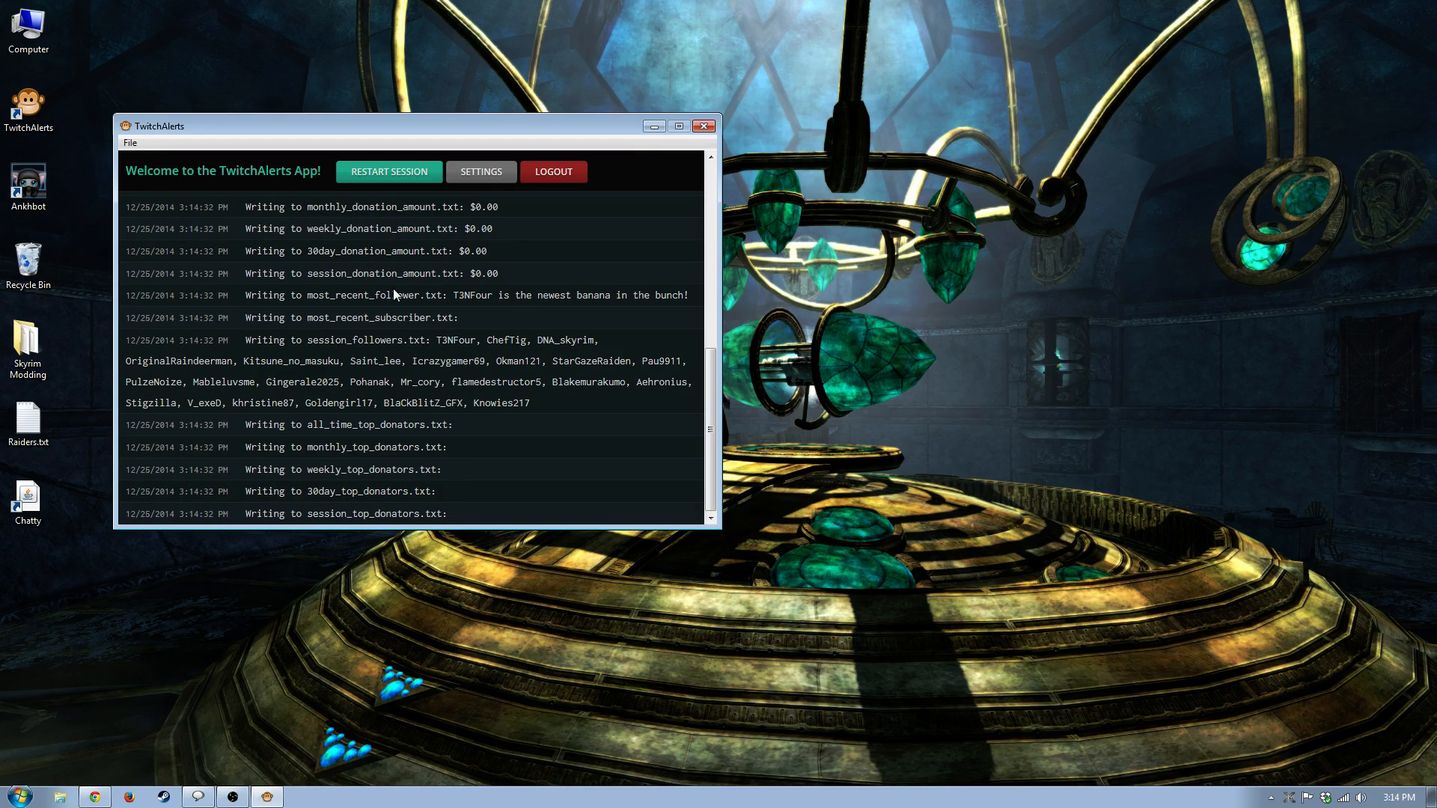
Open the TwitchAlerts app settings, look through the available label files, and display the Most Recent Follower file settings.
left_click_drag(366, 127, 580, 139)
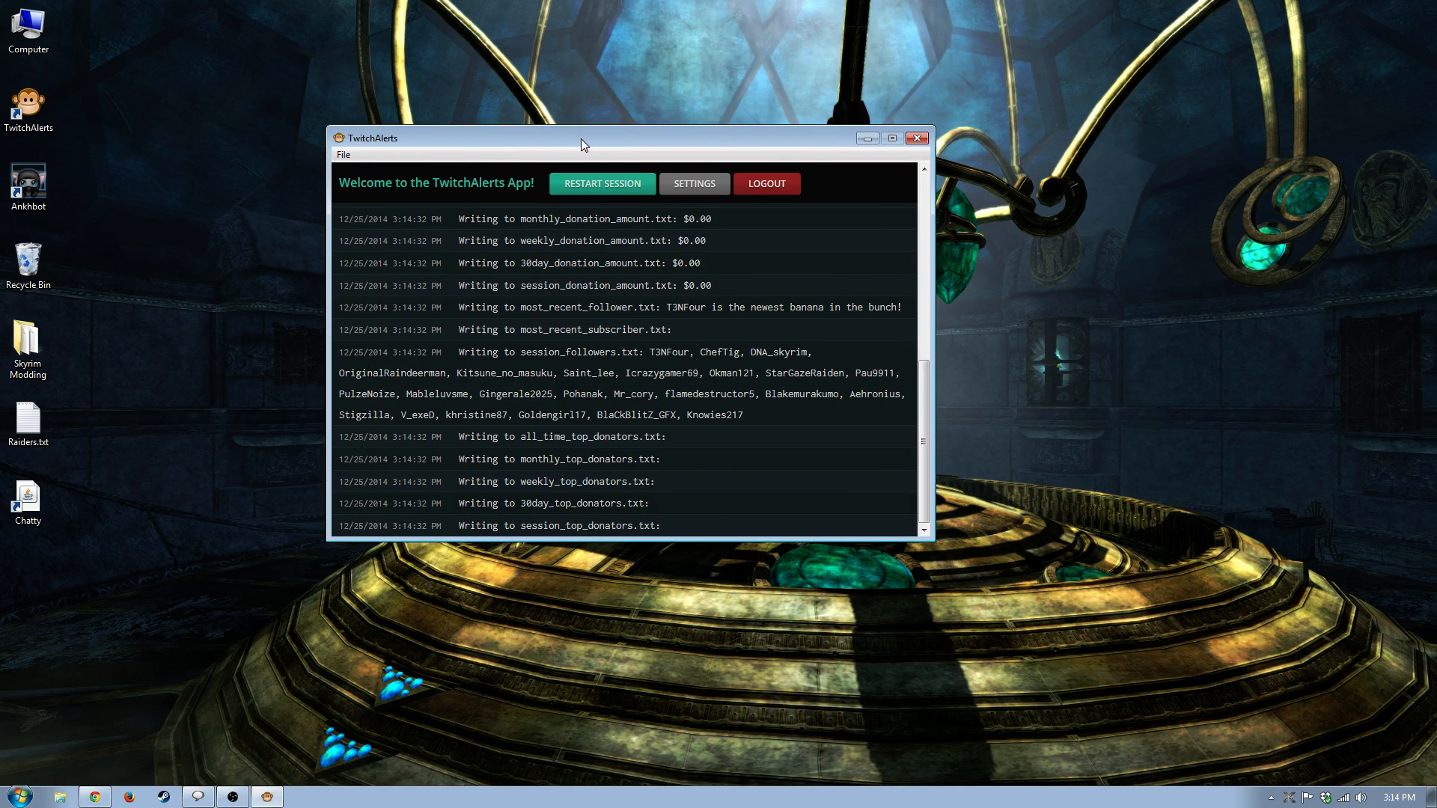
left_click(696, 189)
left_click(626, 185)
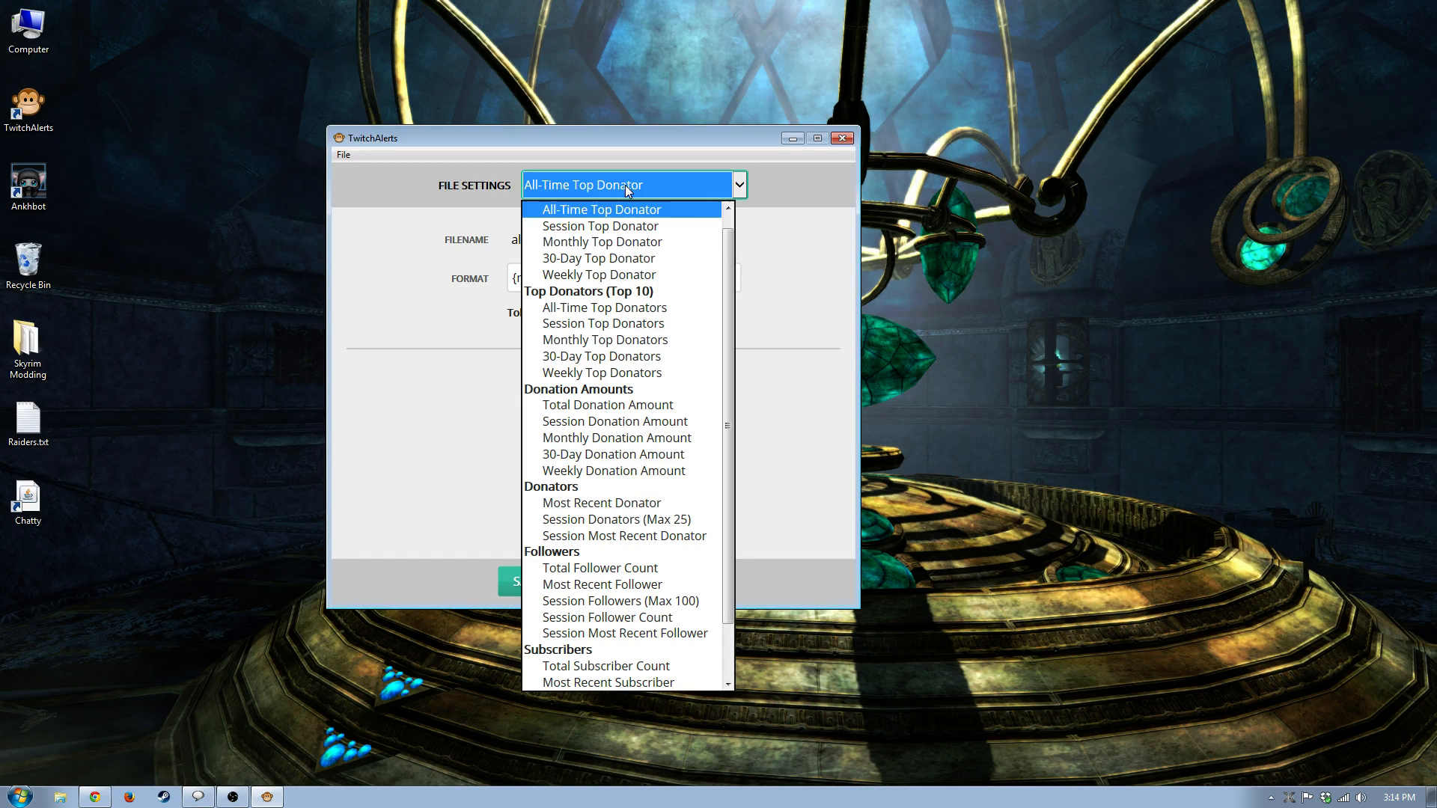
left_click_drag(726, 252, 729, 218)
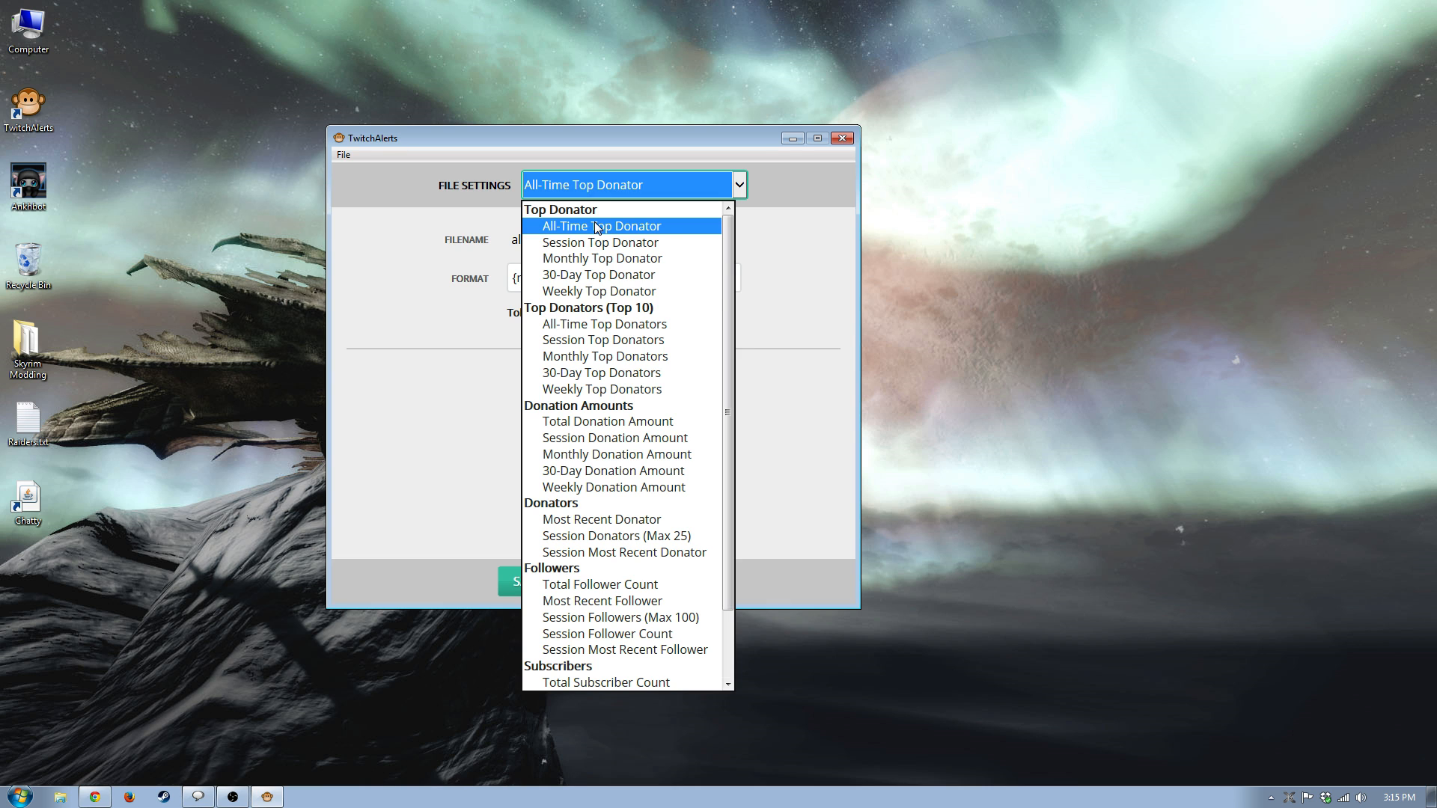
scroll(593, 329, "down", 1)
scroll(593, 332, "down", 1)
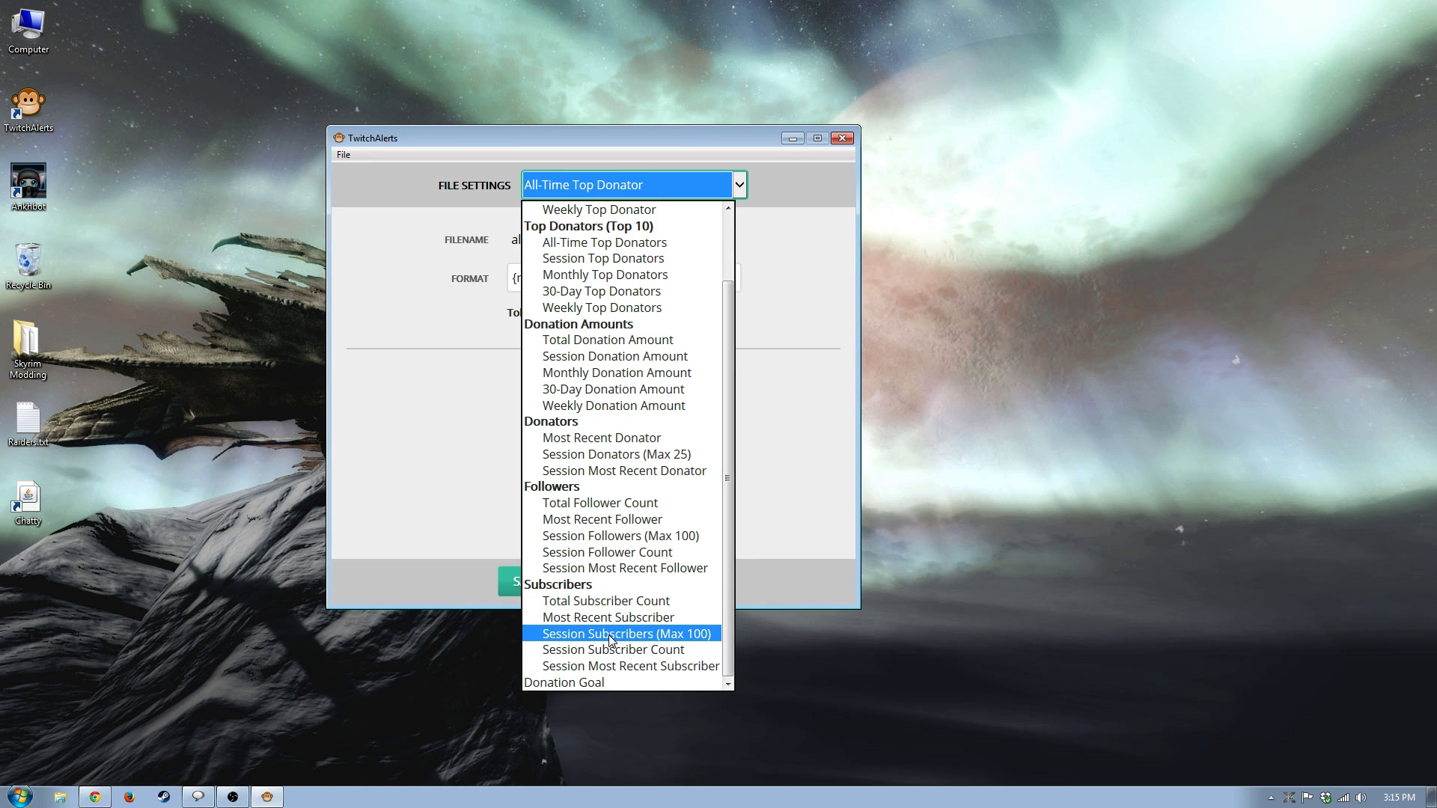
scroll(611, 639, "up", 1)
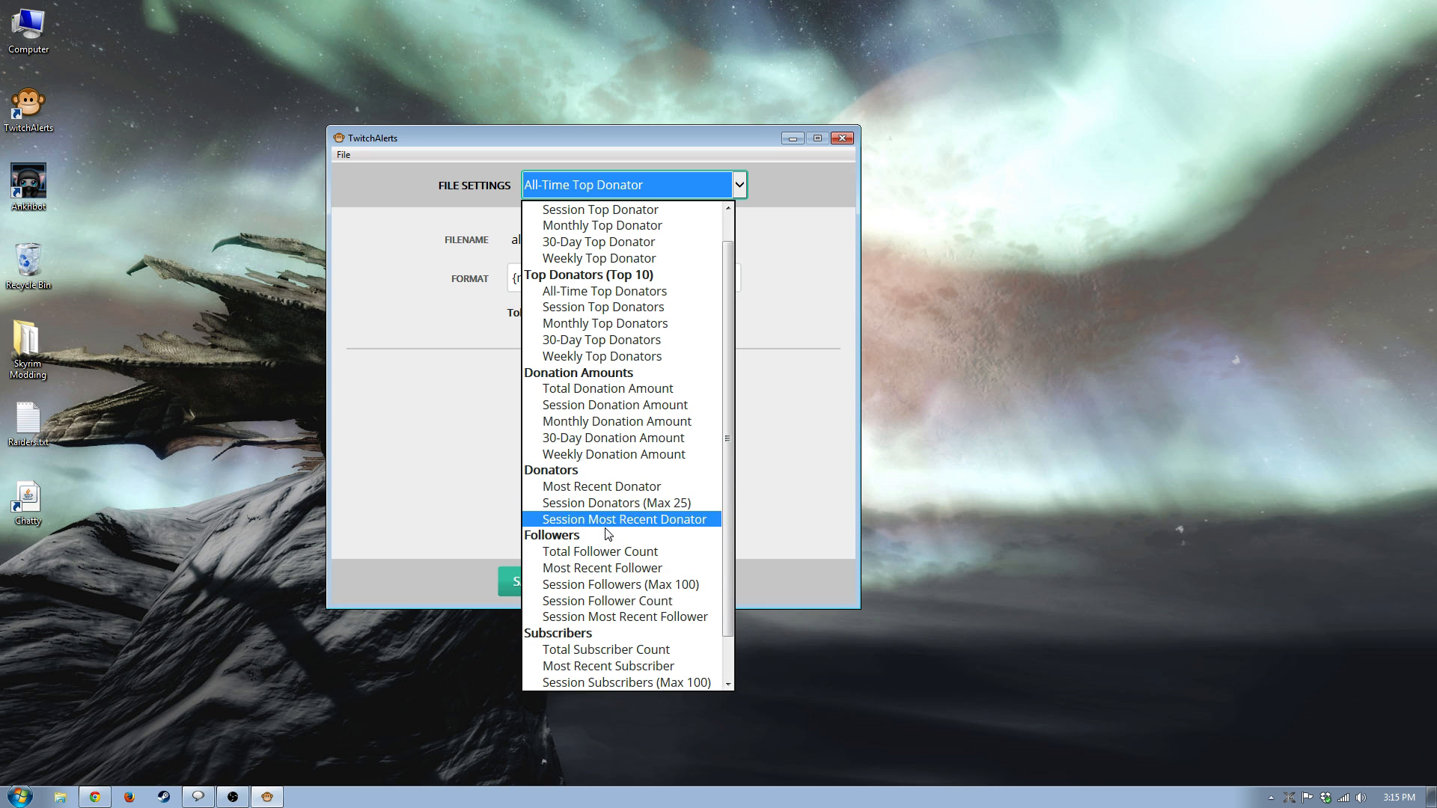
left_click(607, 568)
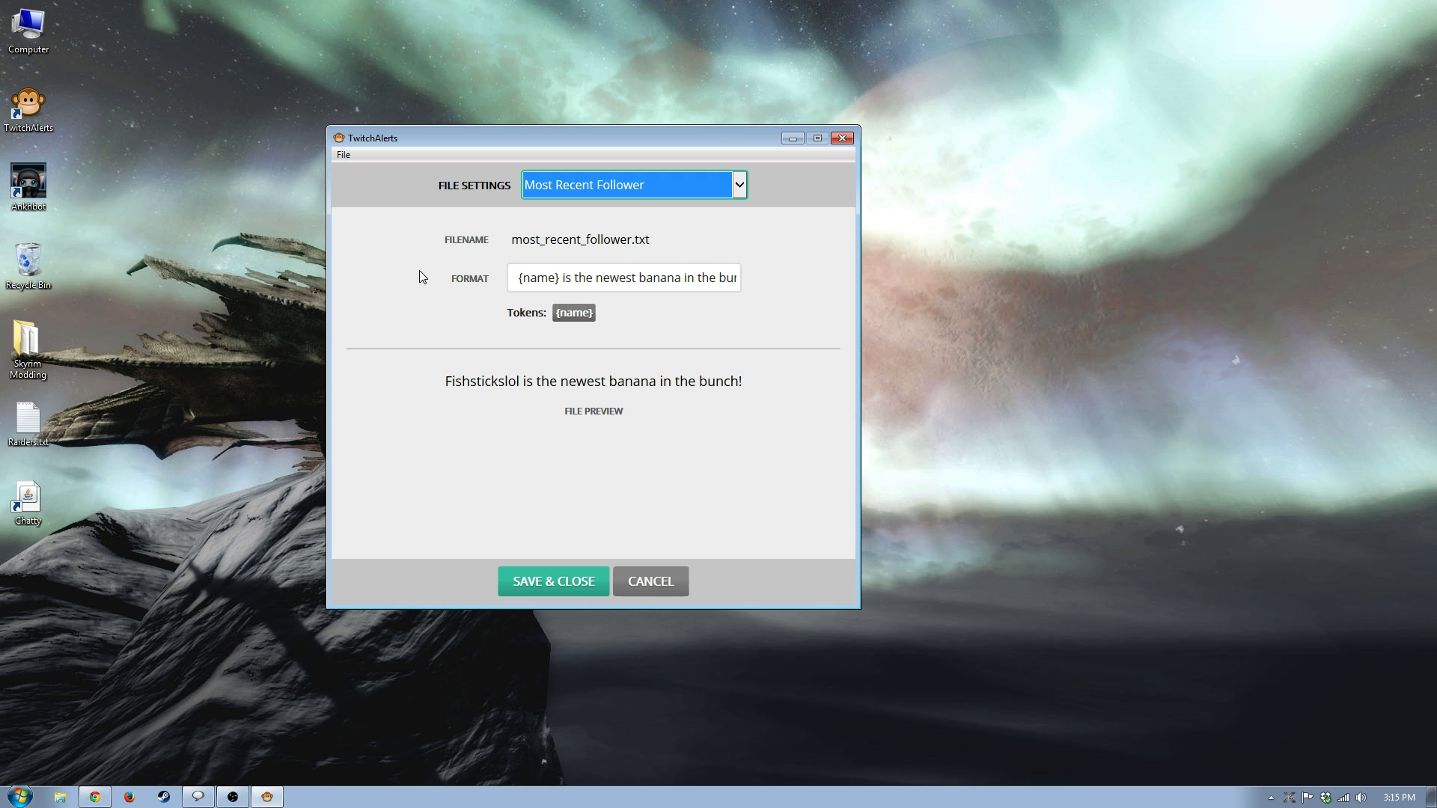
Examine the Most Recent Follower format text from start to end, including its {name} token, and save and close the settings.
left_click(557, 279)
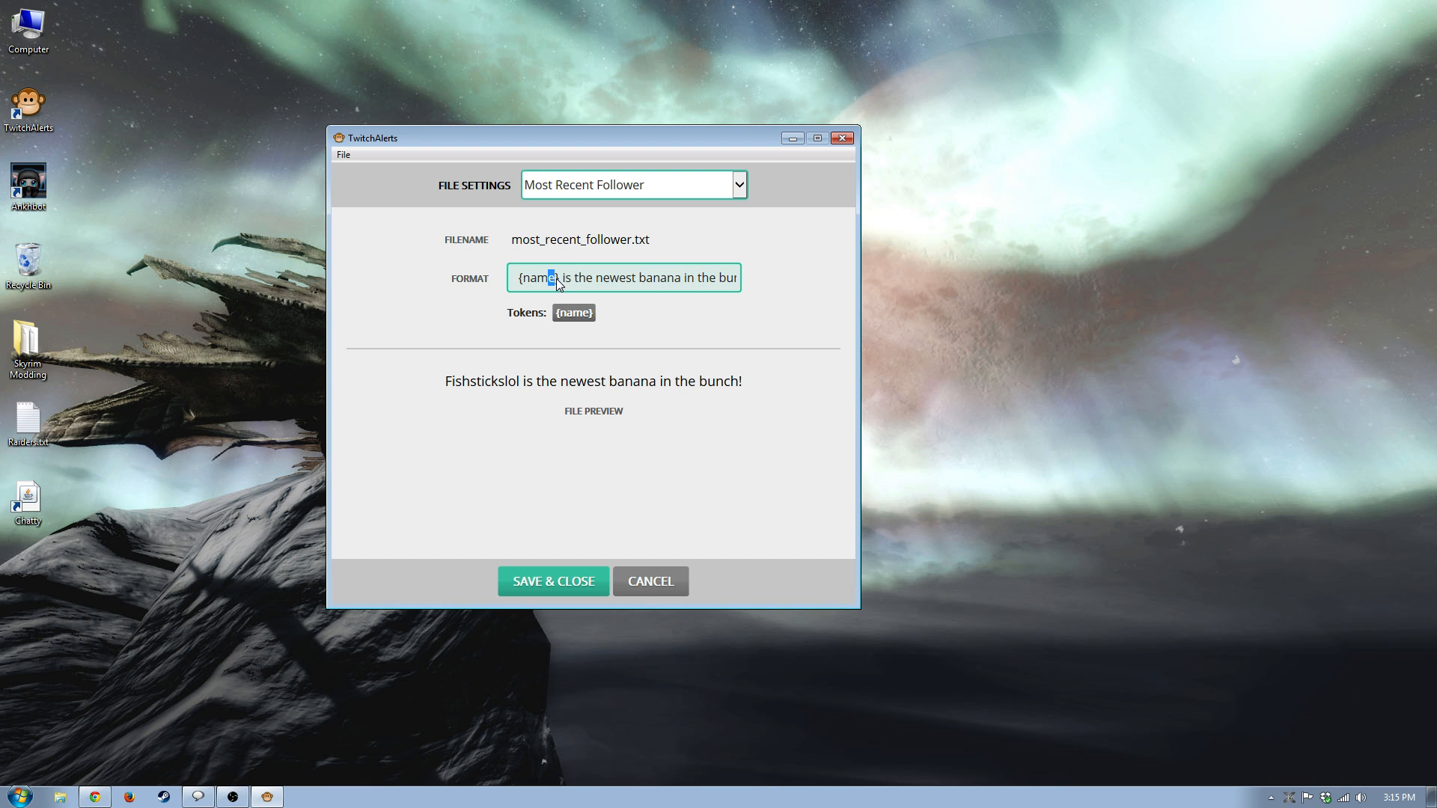
double_click(533, 278)
left_click_drag(522, 279, 518, 281)
left_click(565, 279)
key("End")
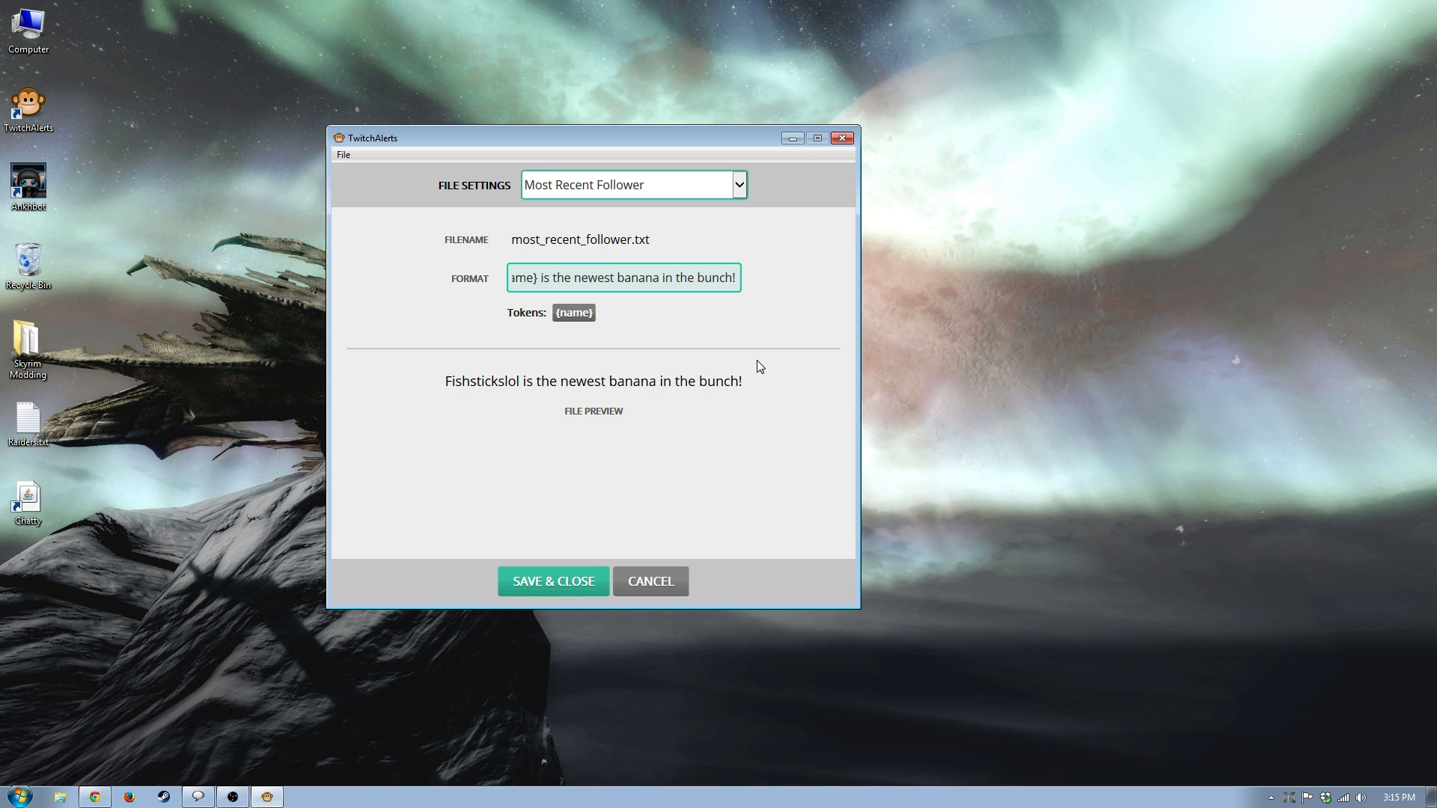
double_click(520, 279)
left_click(691, 287)
key("Home")
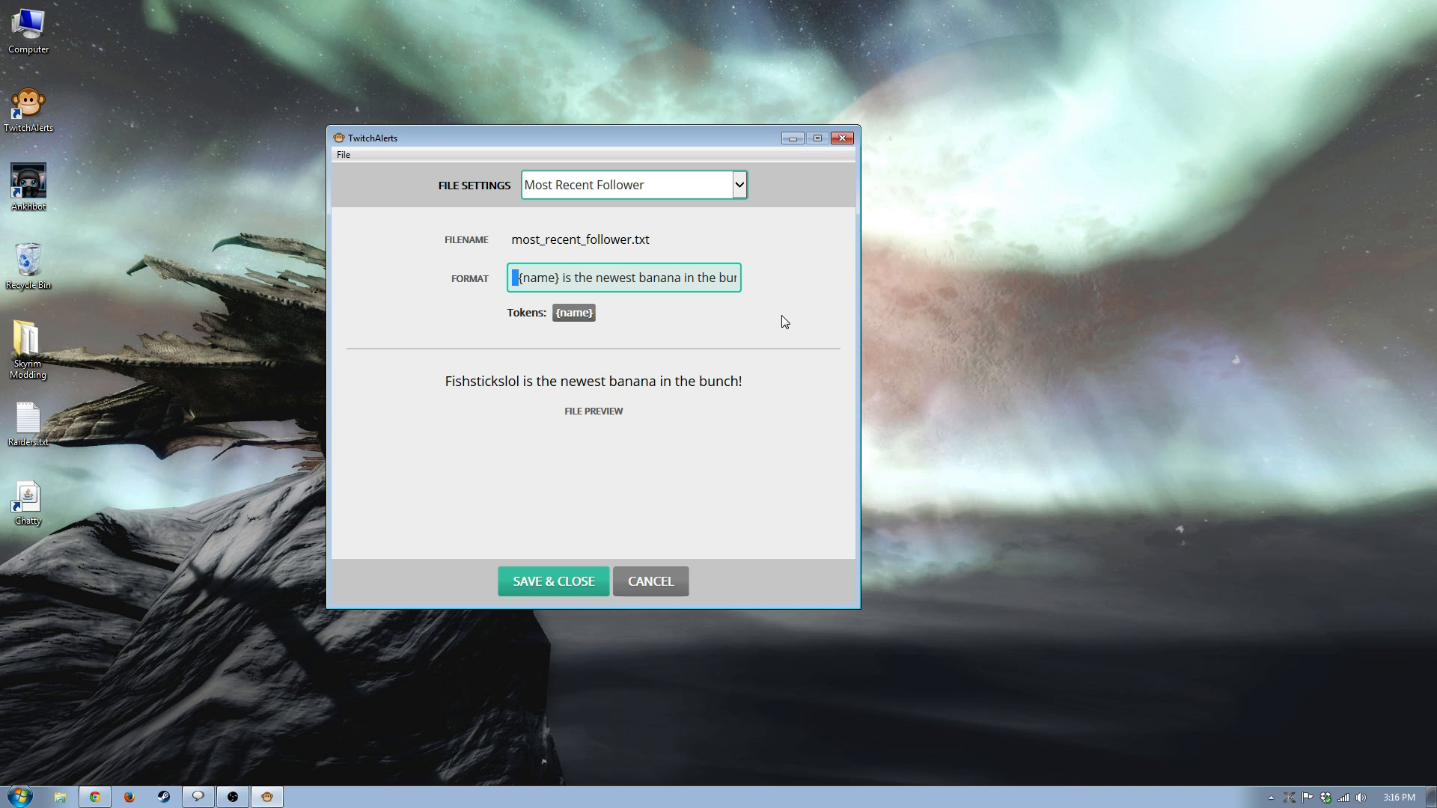
key("End")
key("Home")
left_click(614, 279)
left_click(566, 595)
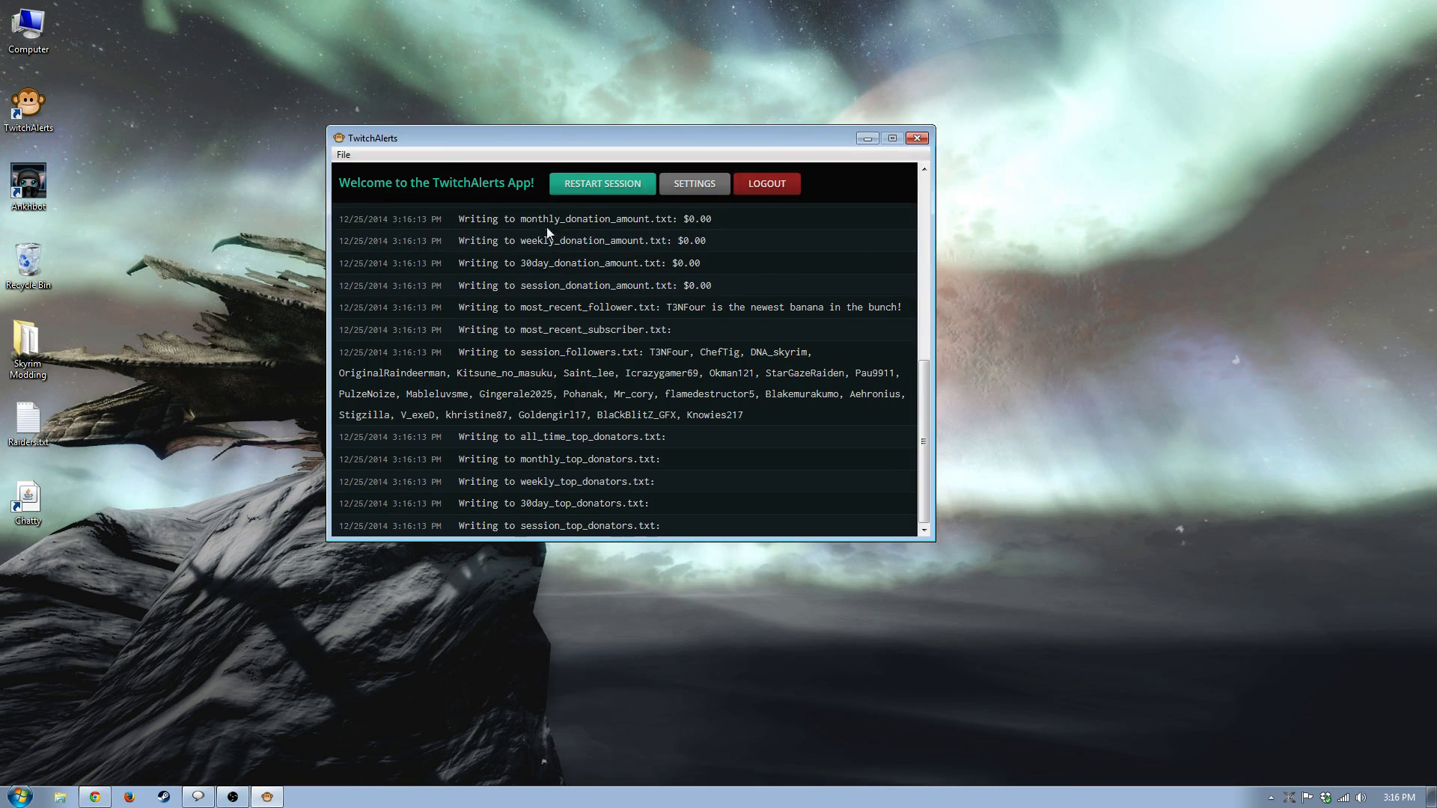
View the file settings for Session Follower Count, and save and close them.
left_click(713, 193)
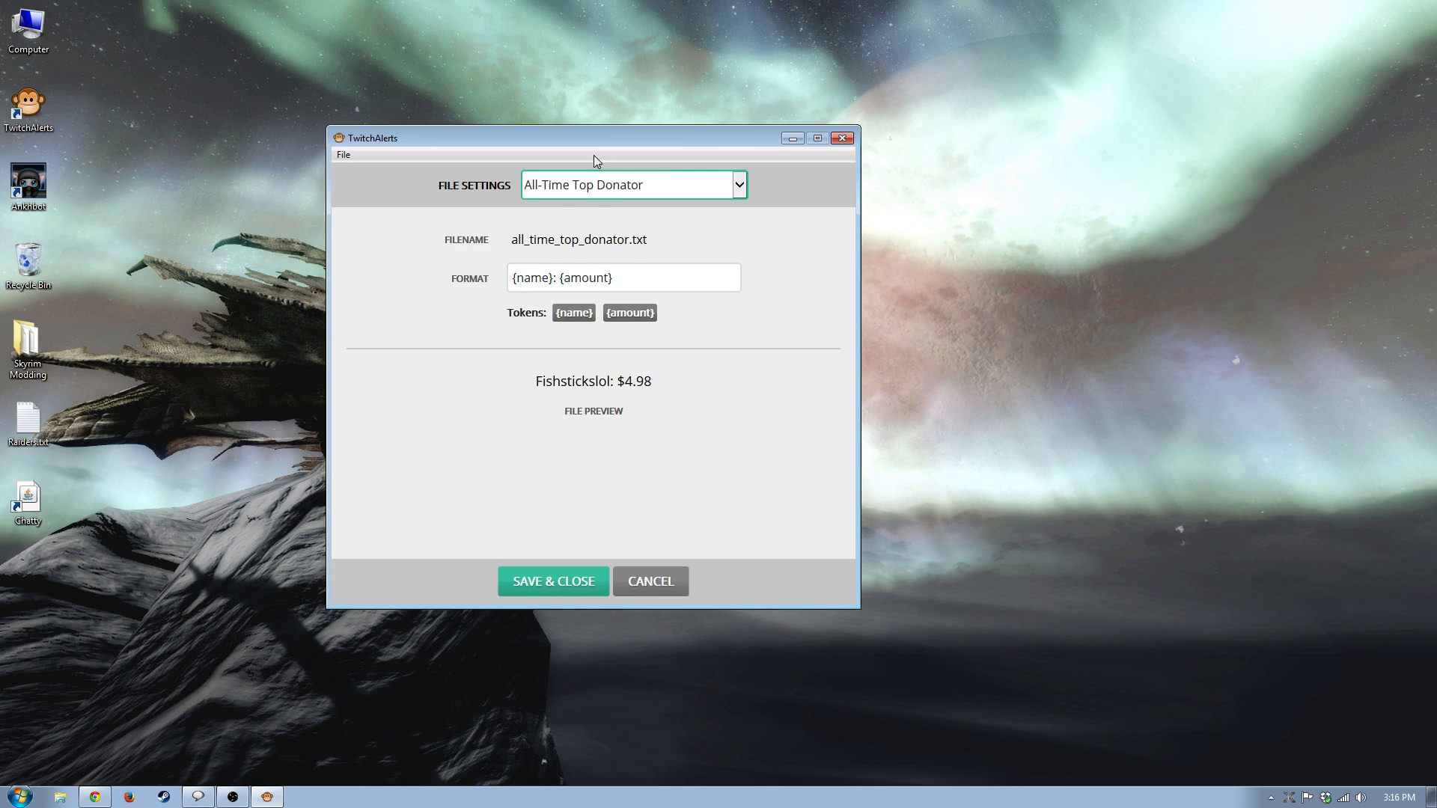
left_click(593, 191)
scroll(650, 457, "down", 2)
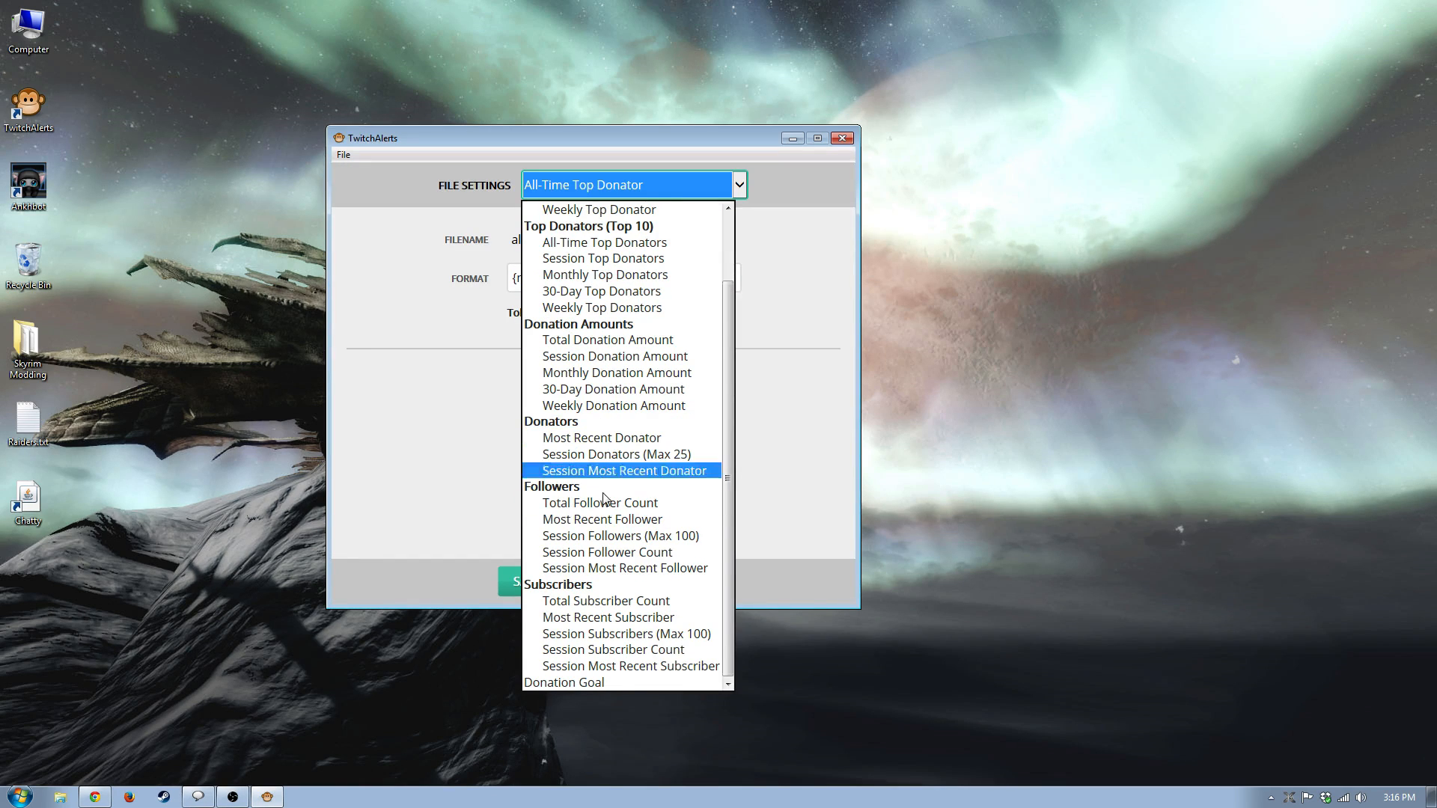
left_click(618, 554)
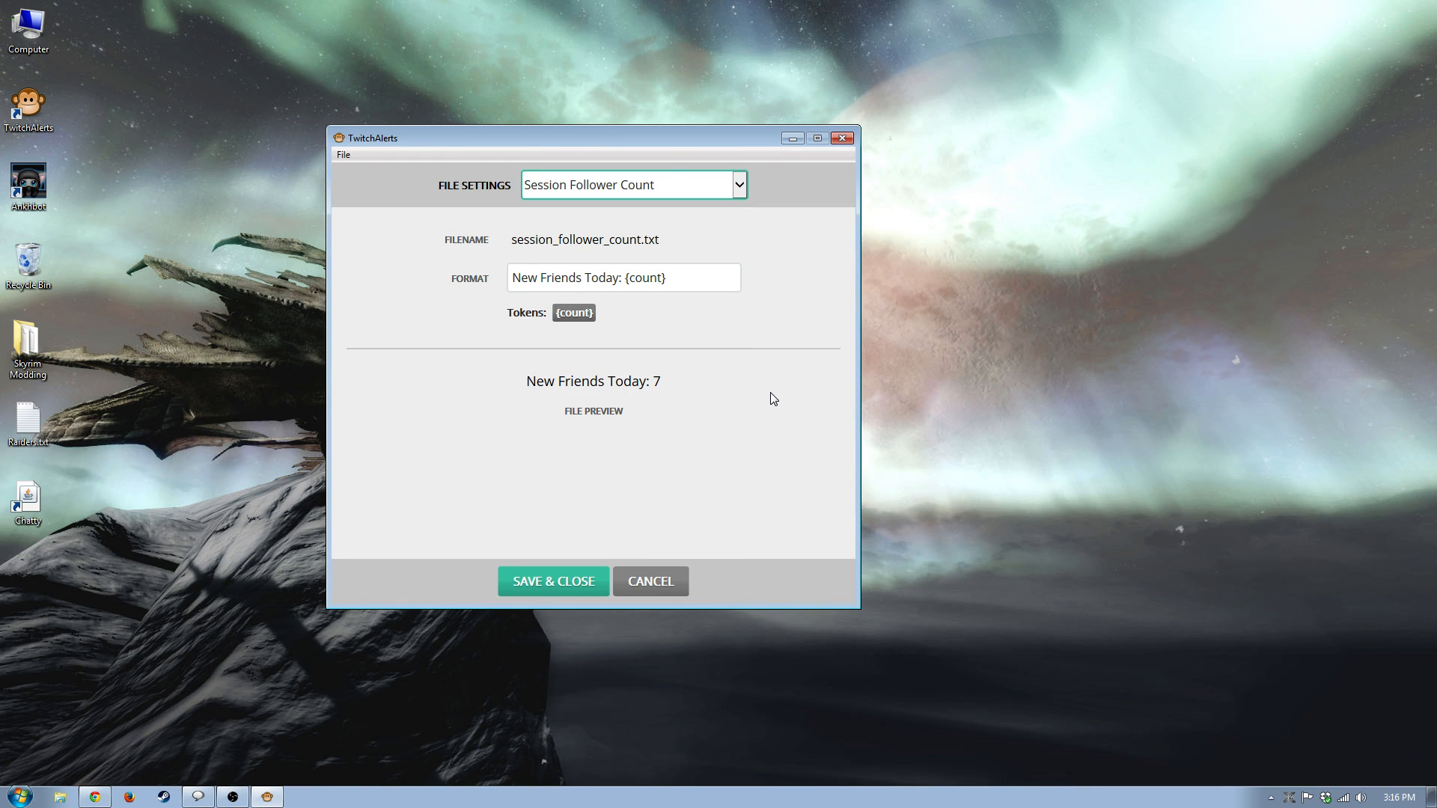
left_click(565, 582)
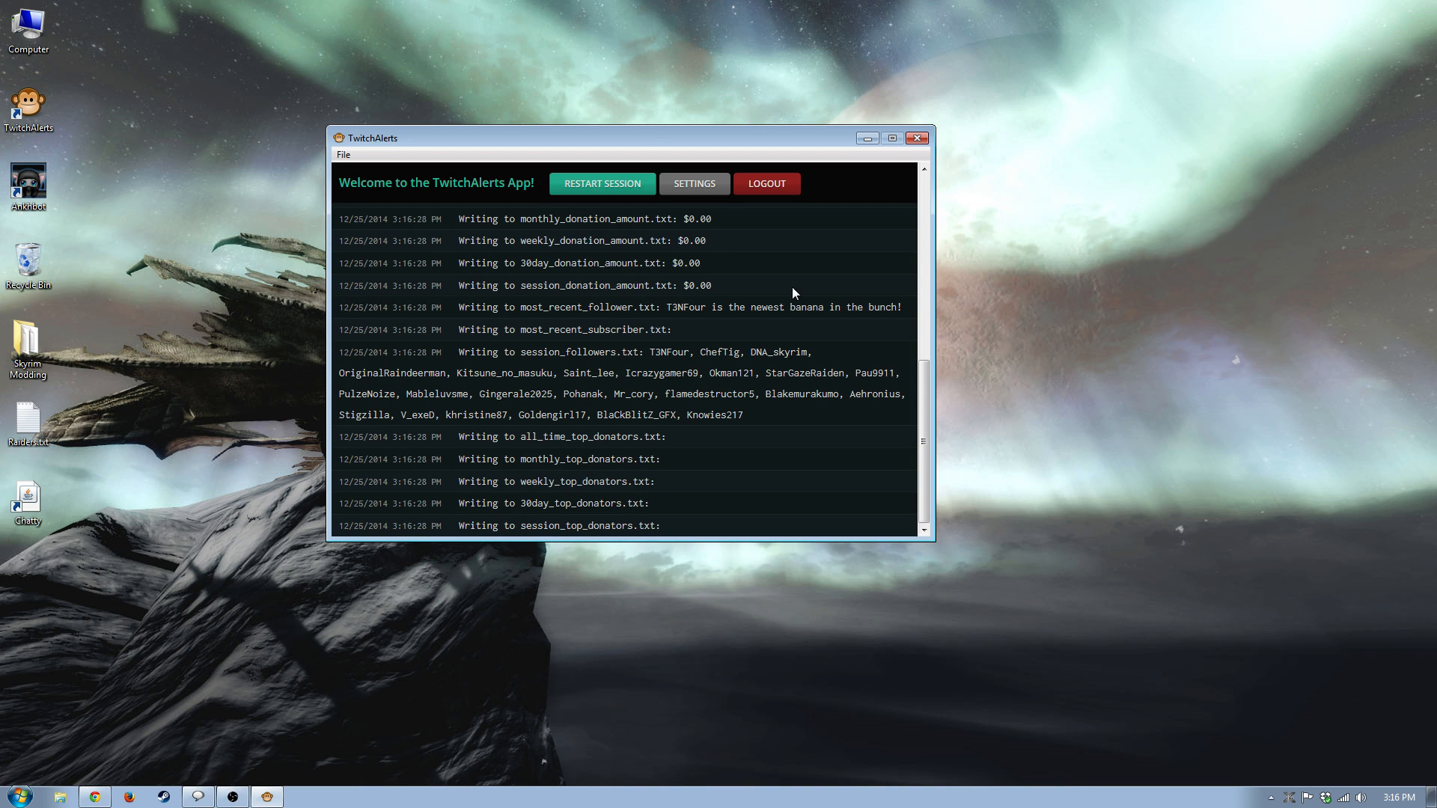
Examine the Session Follower Count format text, including its {count} token, and save and close the settings.
left_click(692, 184)
left_click(625, 184)
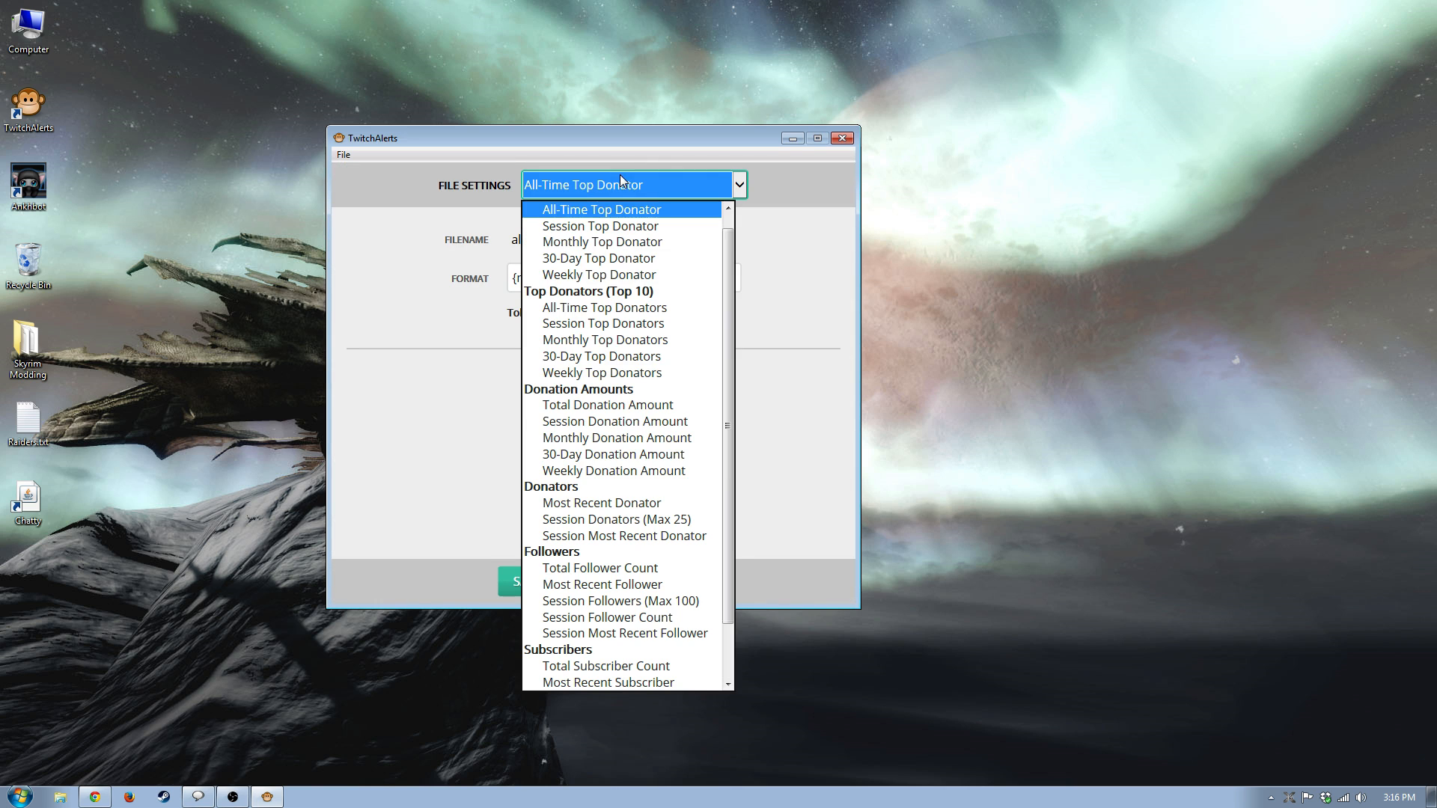
scroll(606, 489, "down", 2)
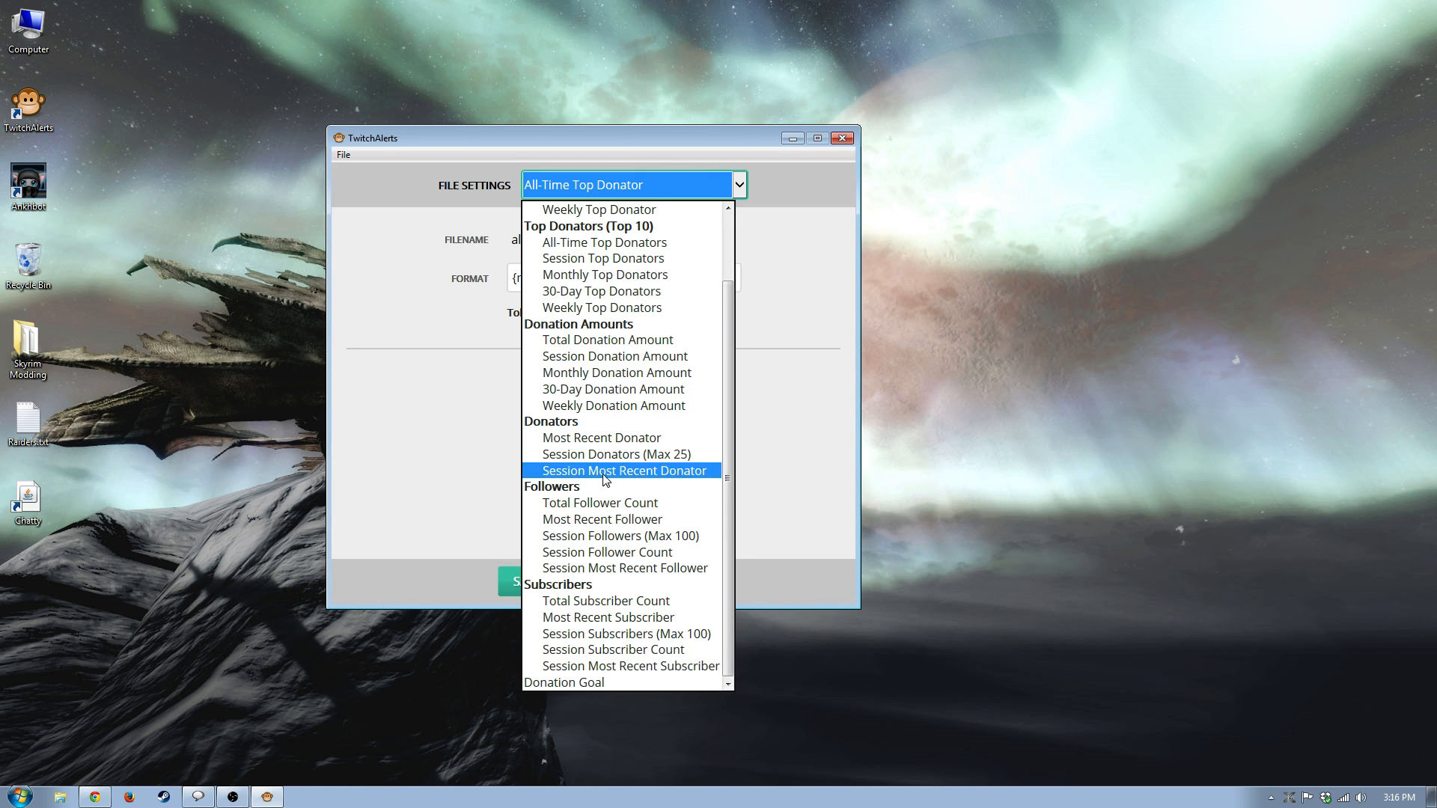
left_click(602, 552)
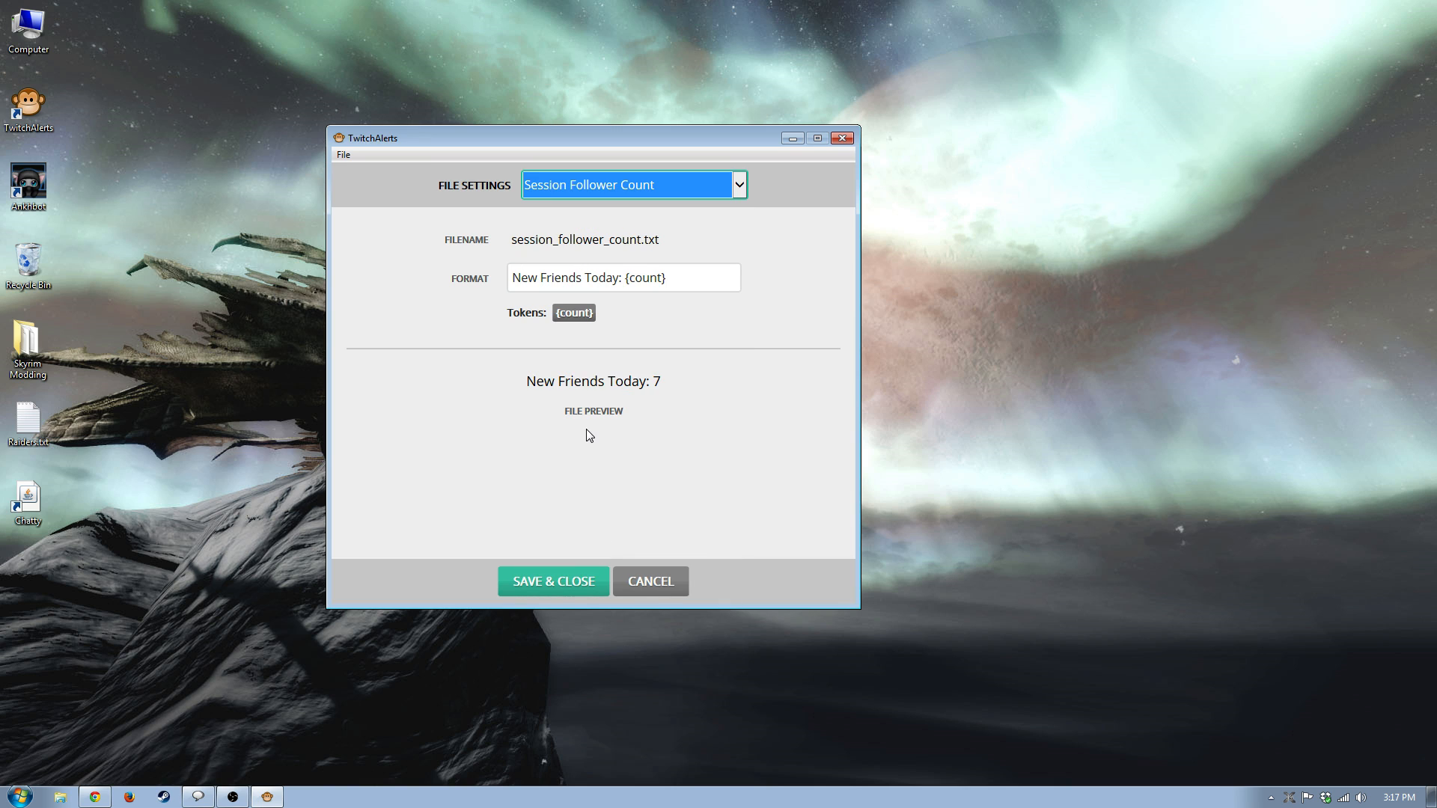
left_click(521, 277)
left_click_drag(521, 276, 668, 277)
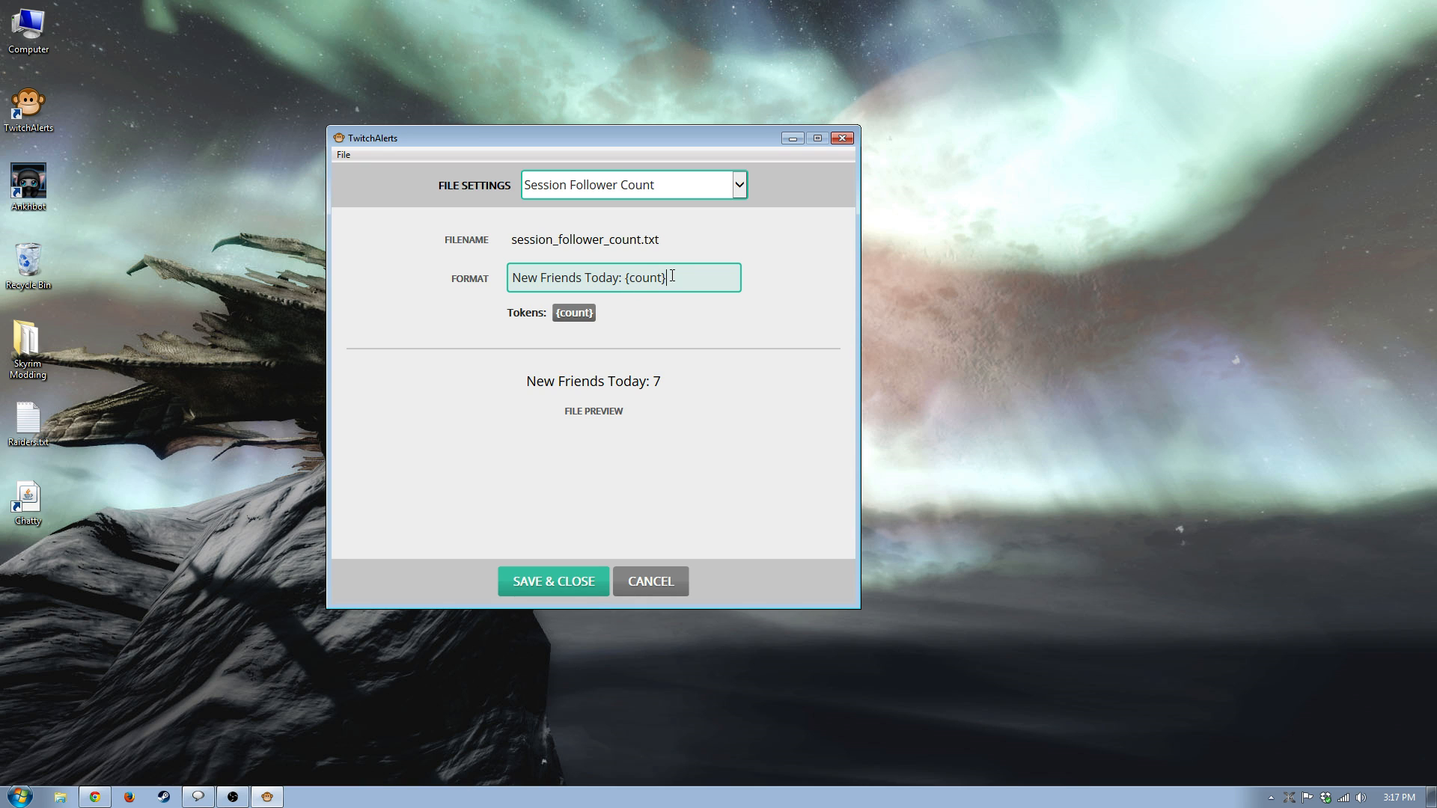
left_click_drag(672, 275, 630, 278)
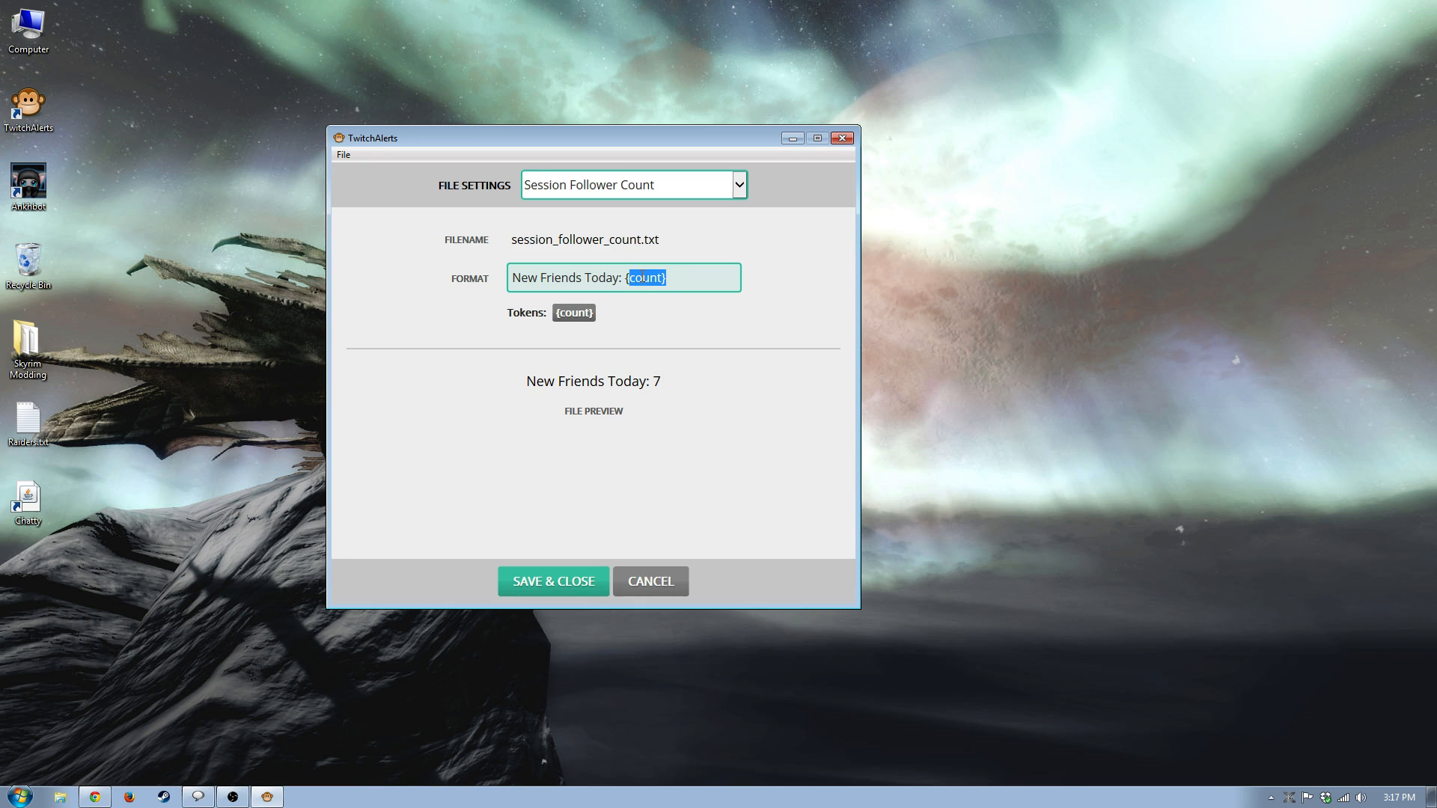
left_click(591, 282)
left_click(559, 587)
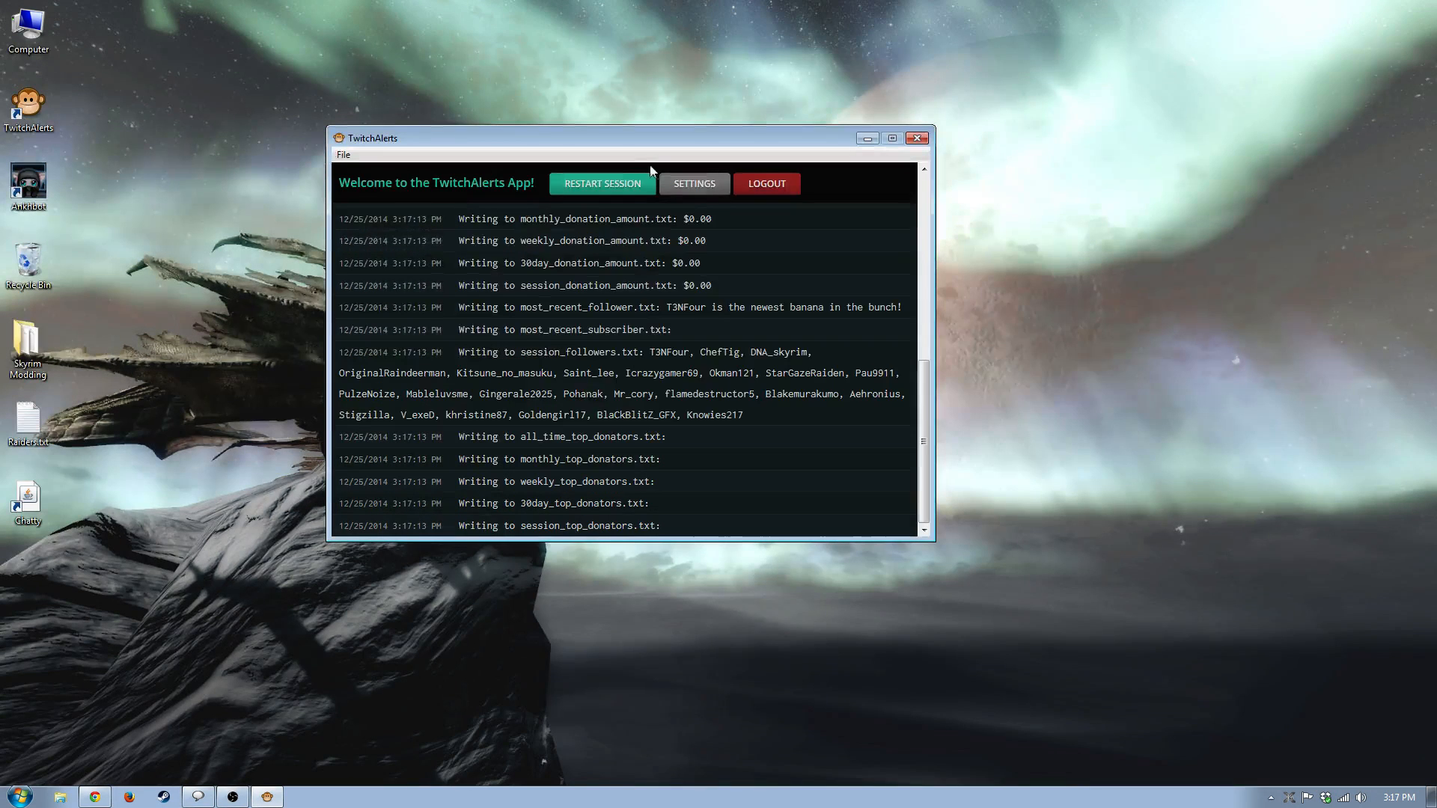
Examine the format, item separator and item format of the Session Followers (Max 100) file, and save and close the settings.
left_click(687, 187)
left_click(739, 182)
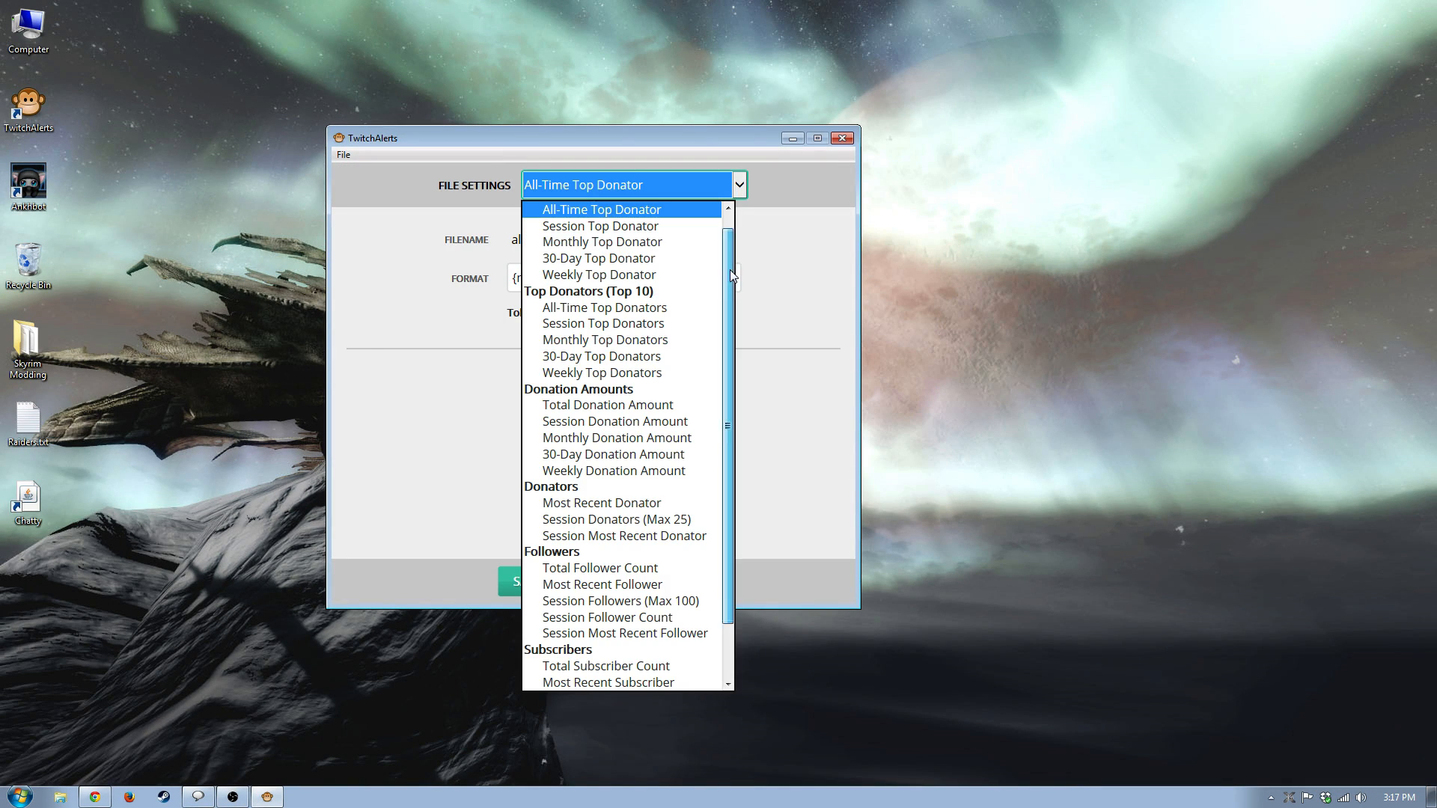
left_click_drag(730, 269, 727, 360)
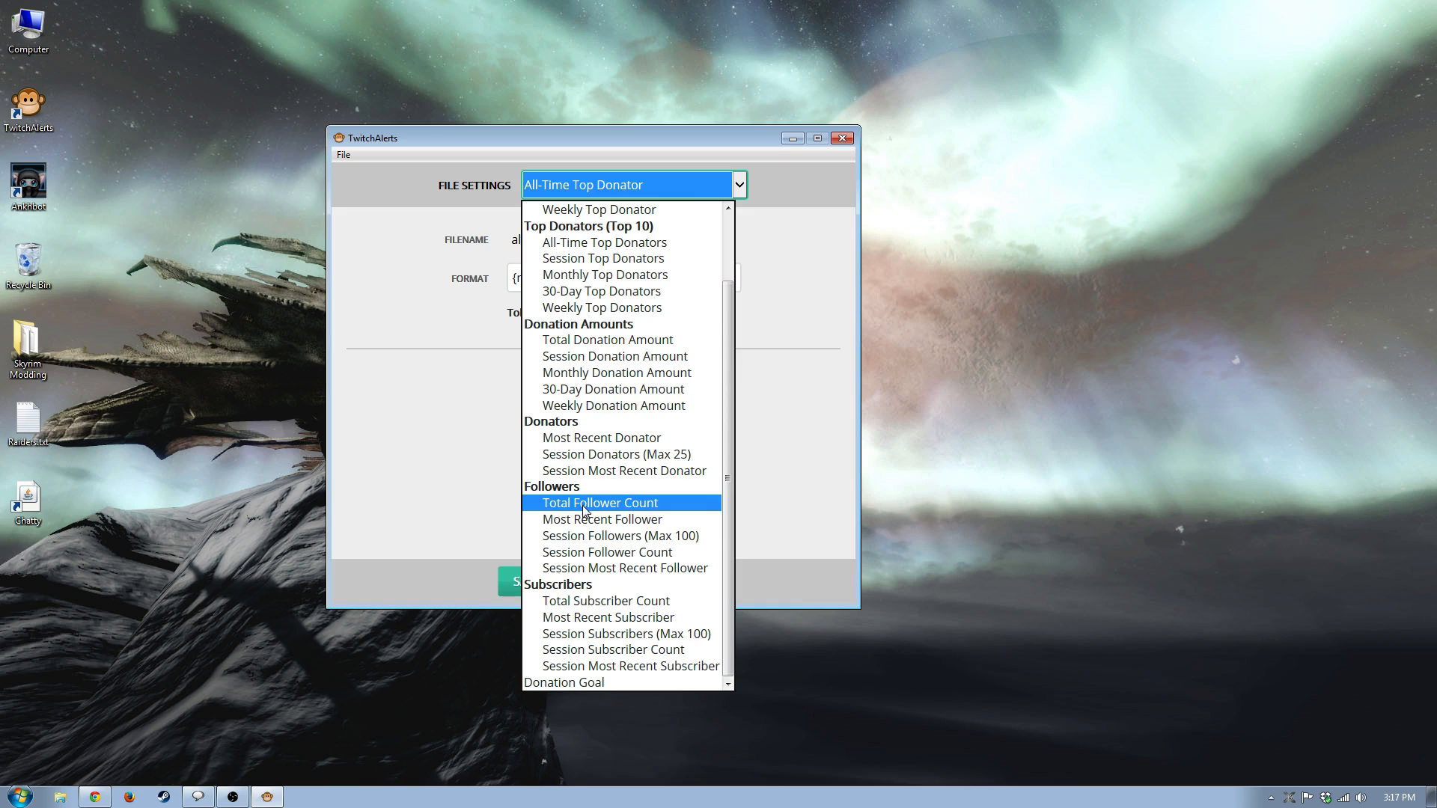
left_click(615, 536)
left_click(562, 280)
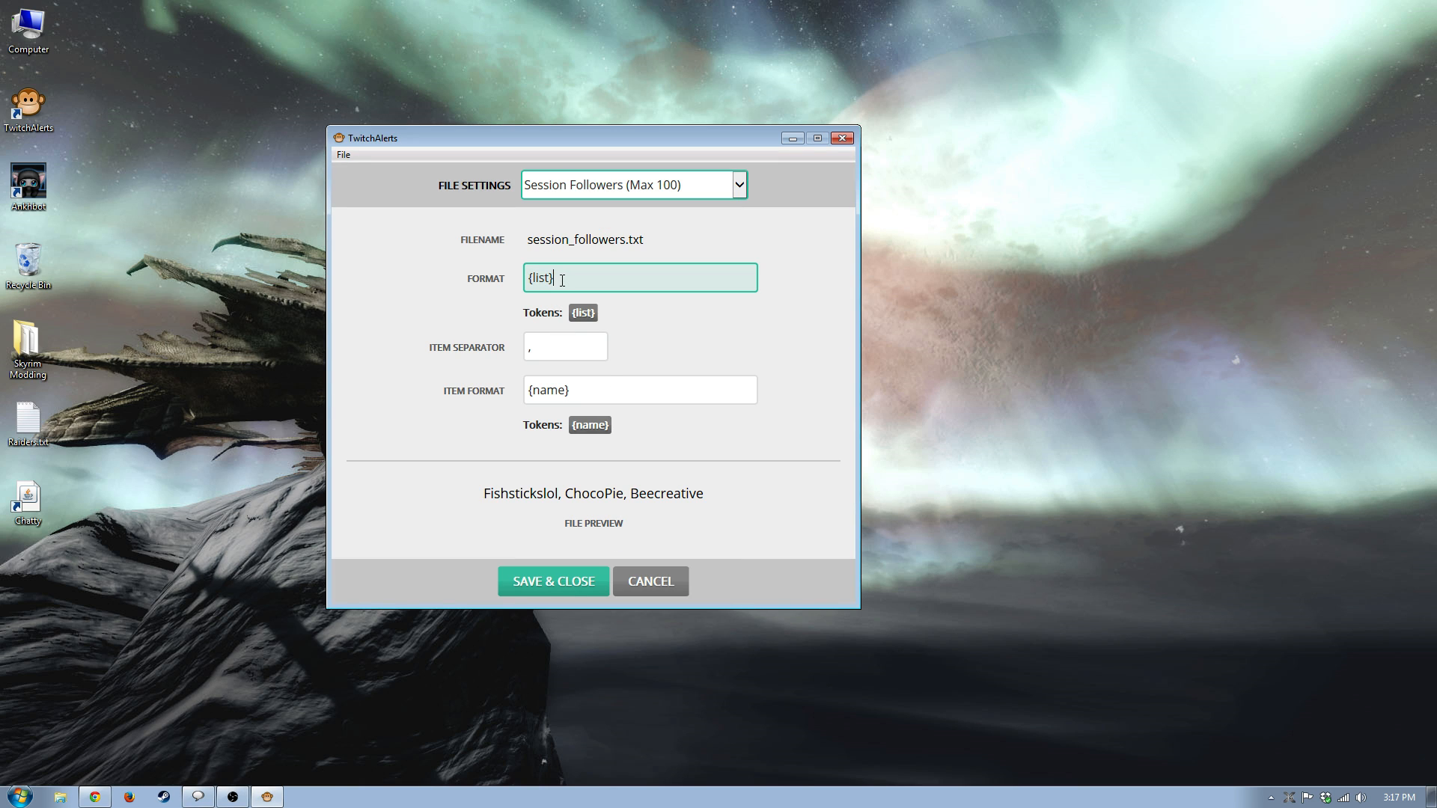
left_click(545, 347)
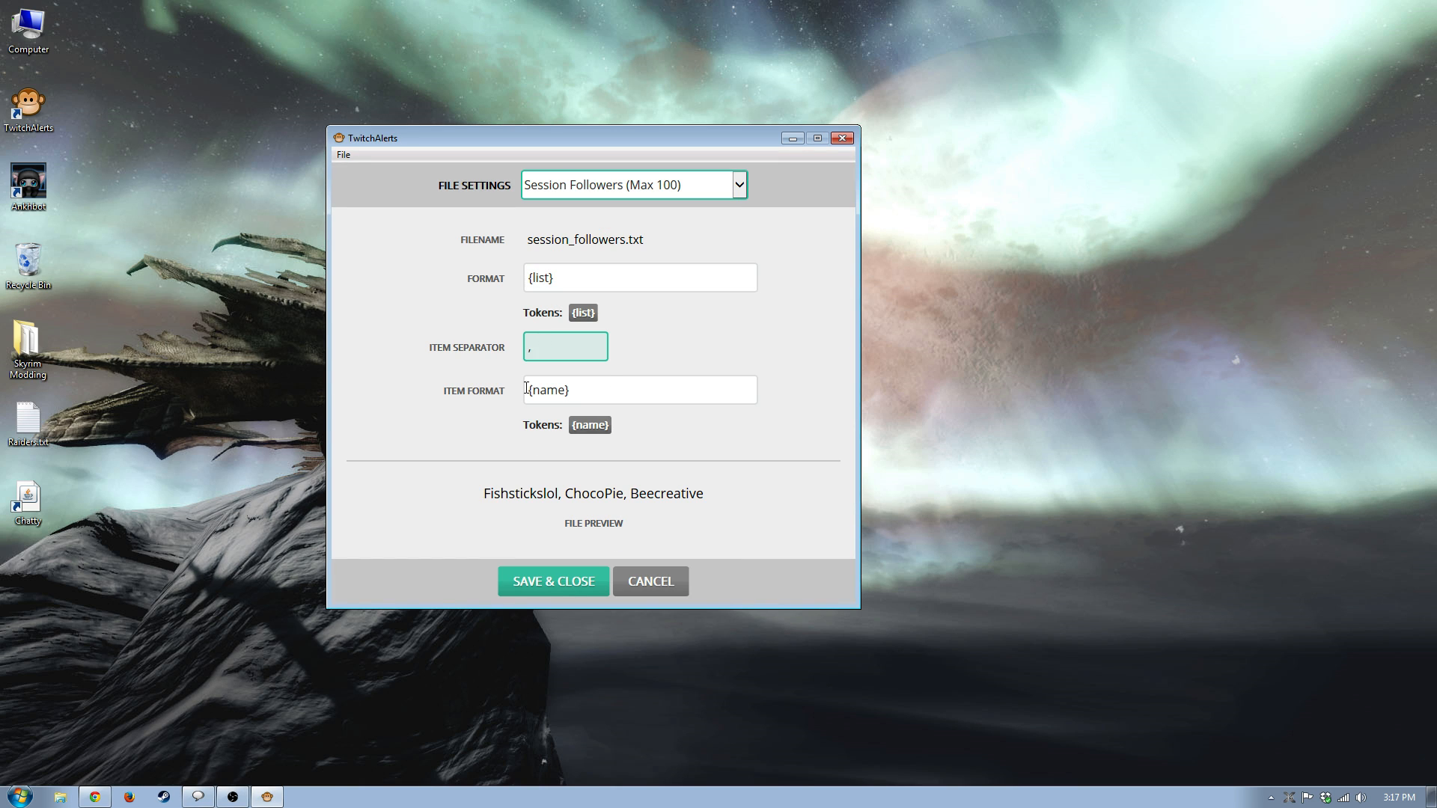
key("BackSpace")
left_click(563, 278)
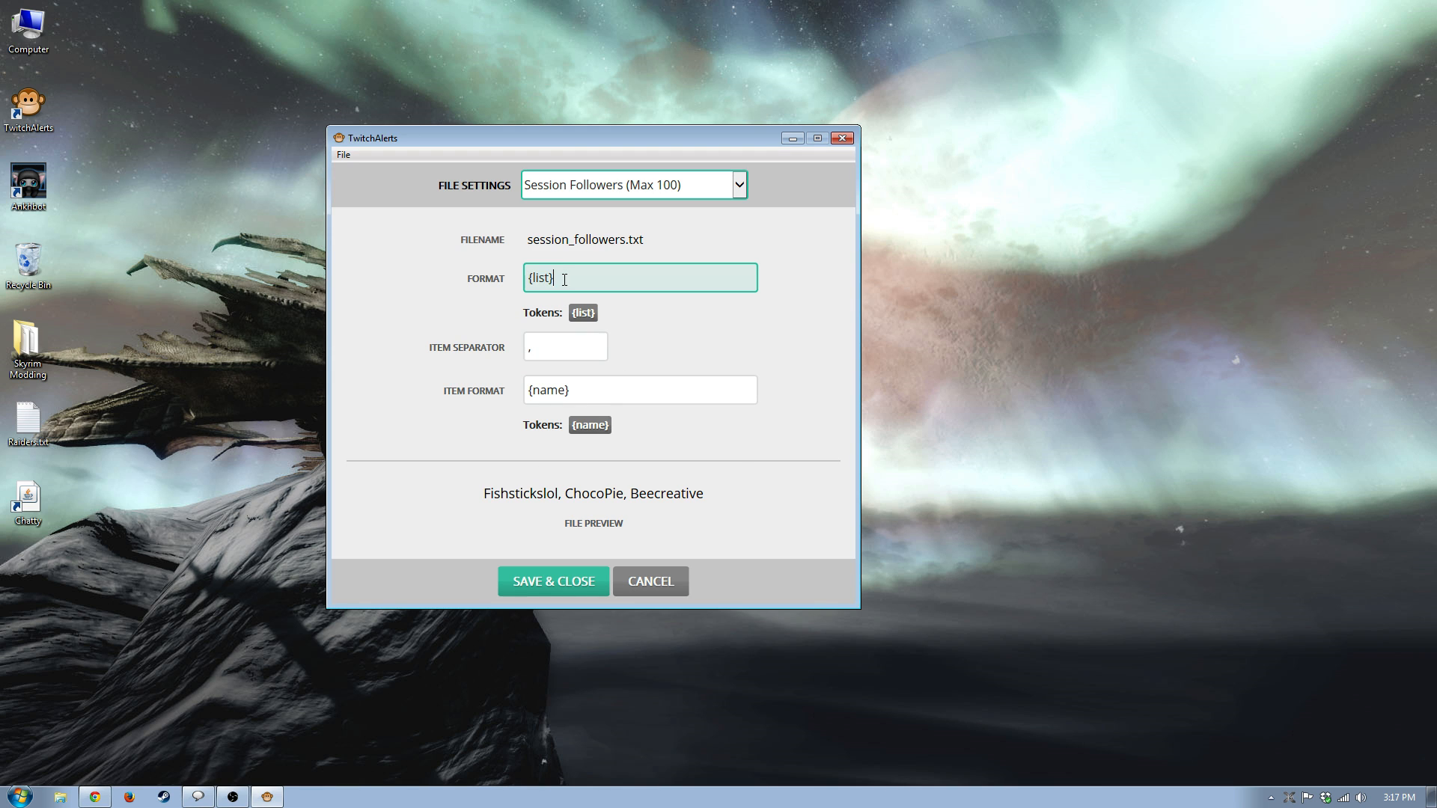
left_click(588, 389)
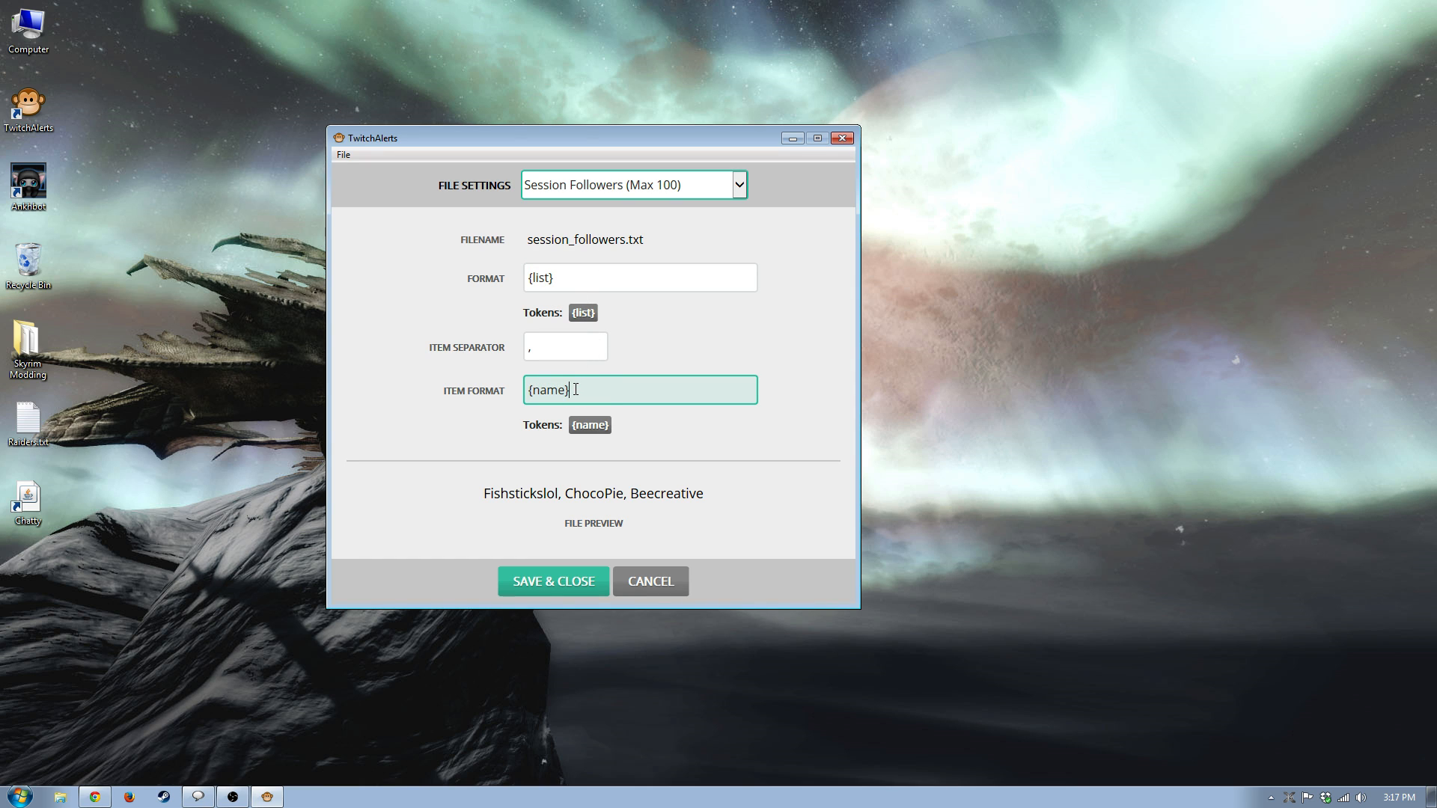
left_click(608, 183)
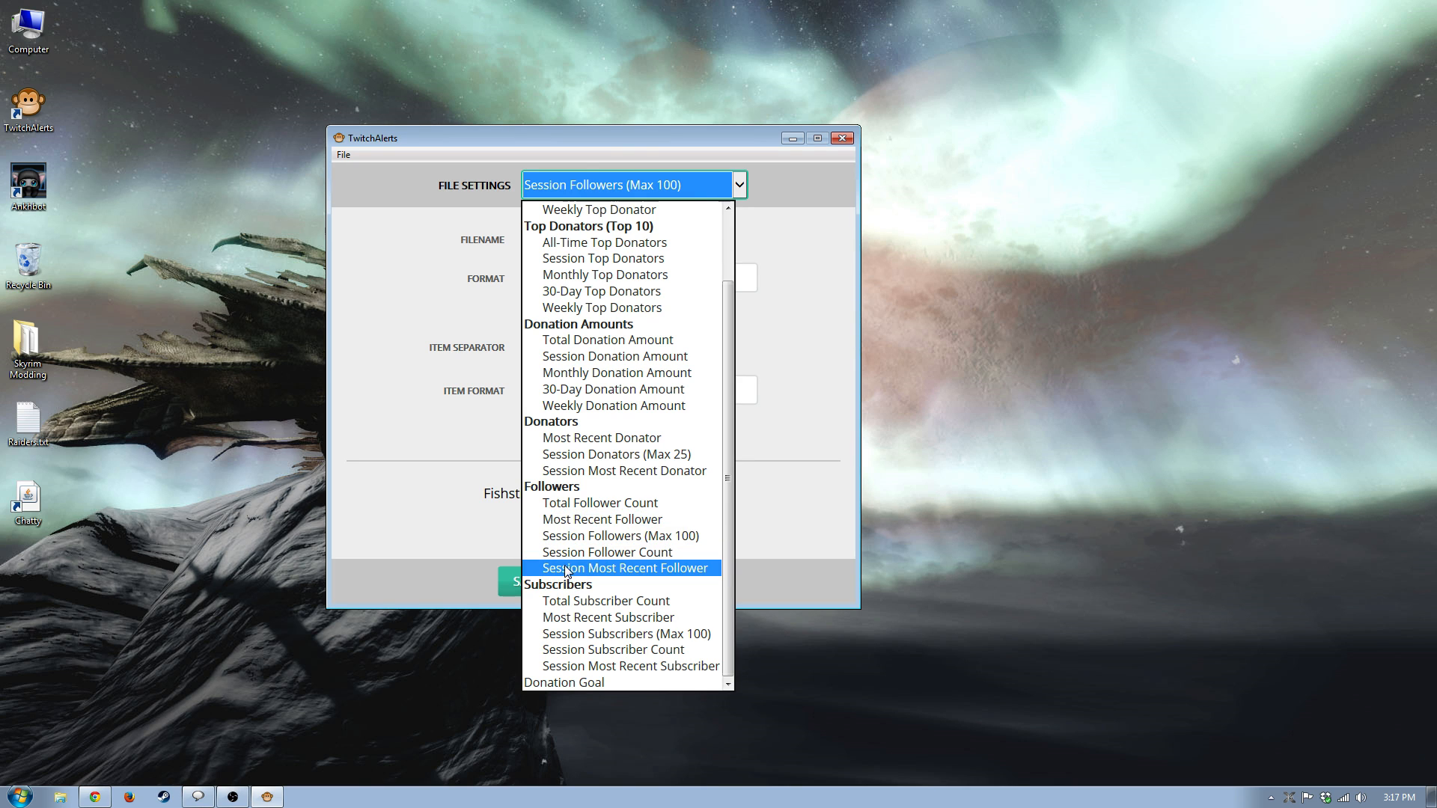
left_click(431, 487)
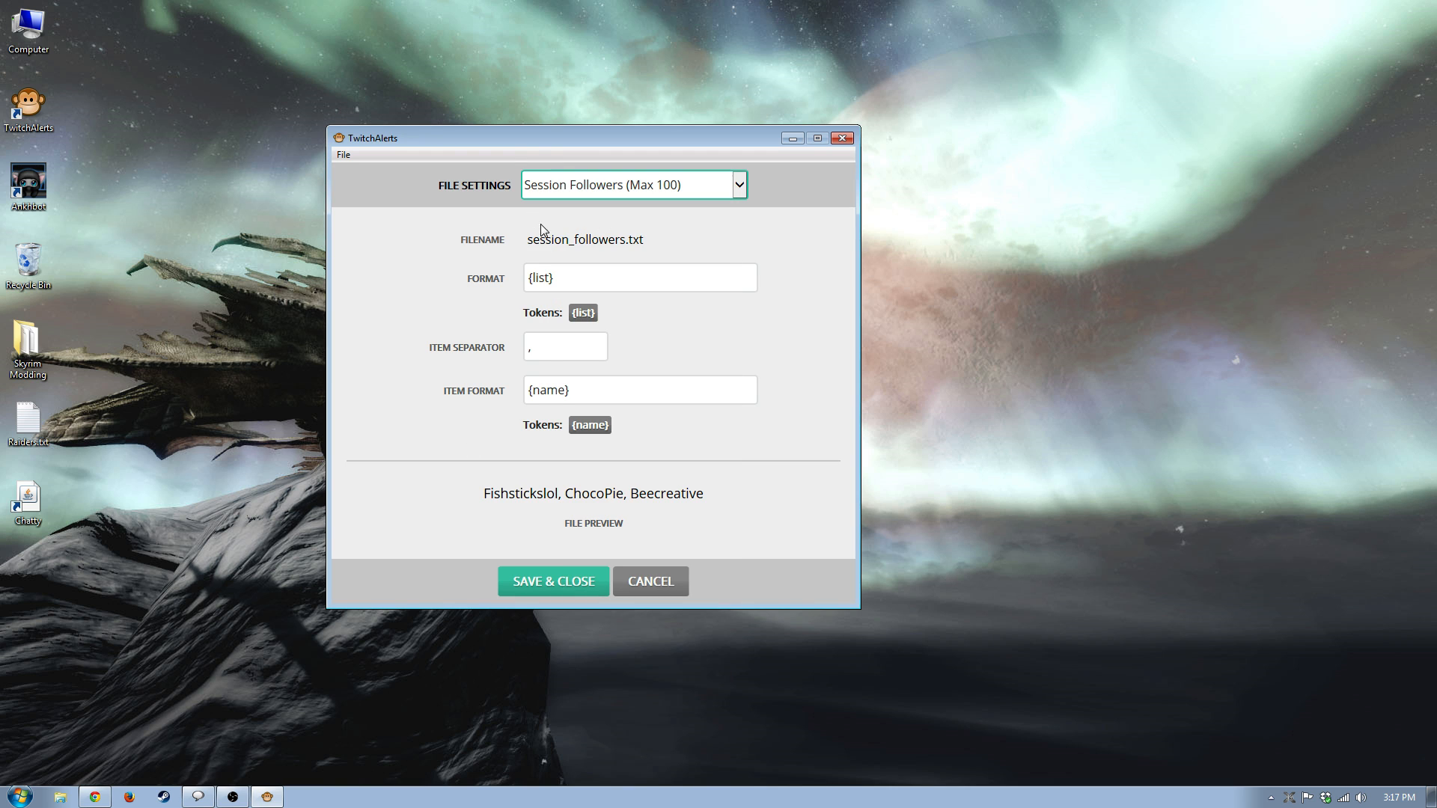
left_click(562, 581)
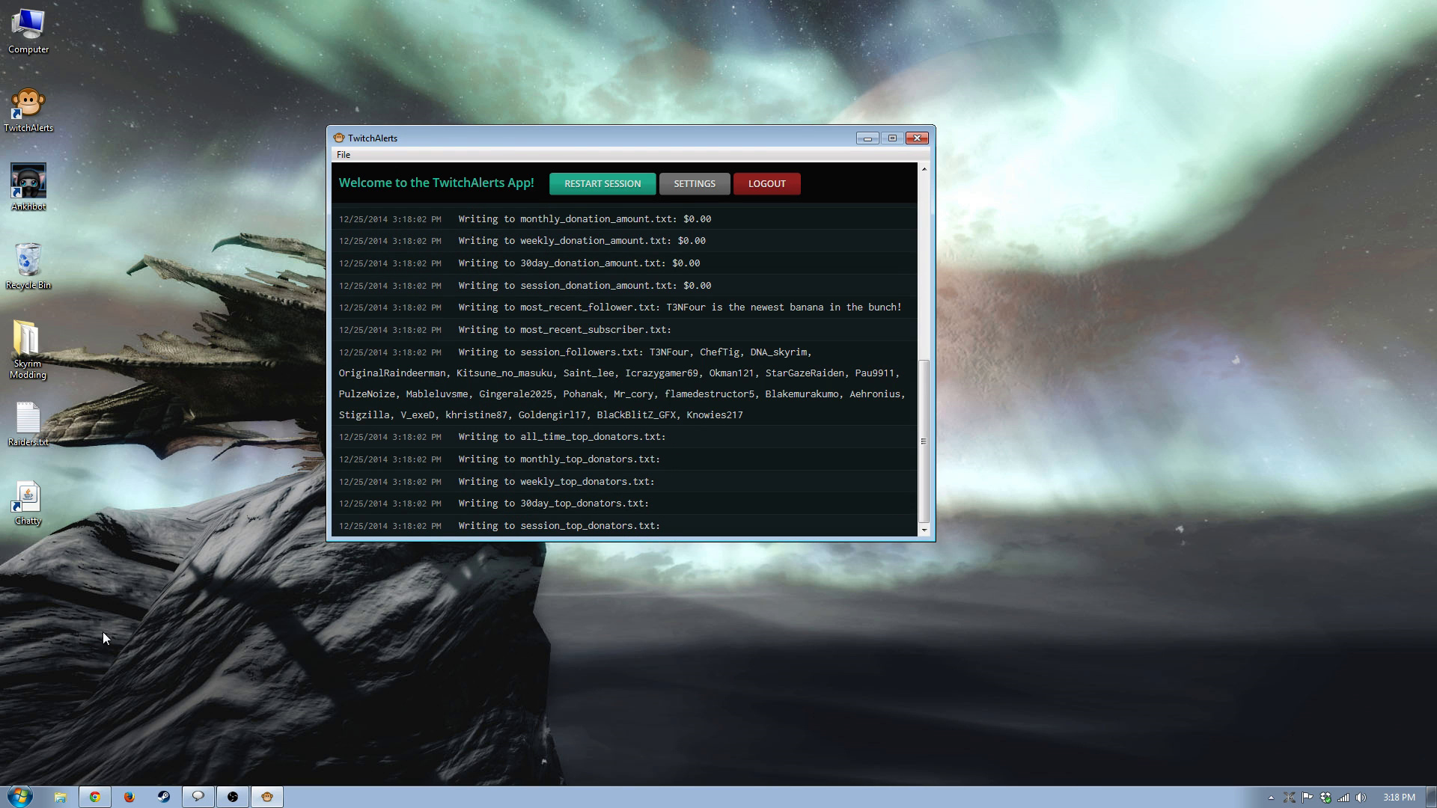
Switch to Windows Explorer and open the Twitch Strings folder in the Documents library.
left_click(60, 797)
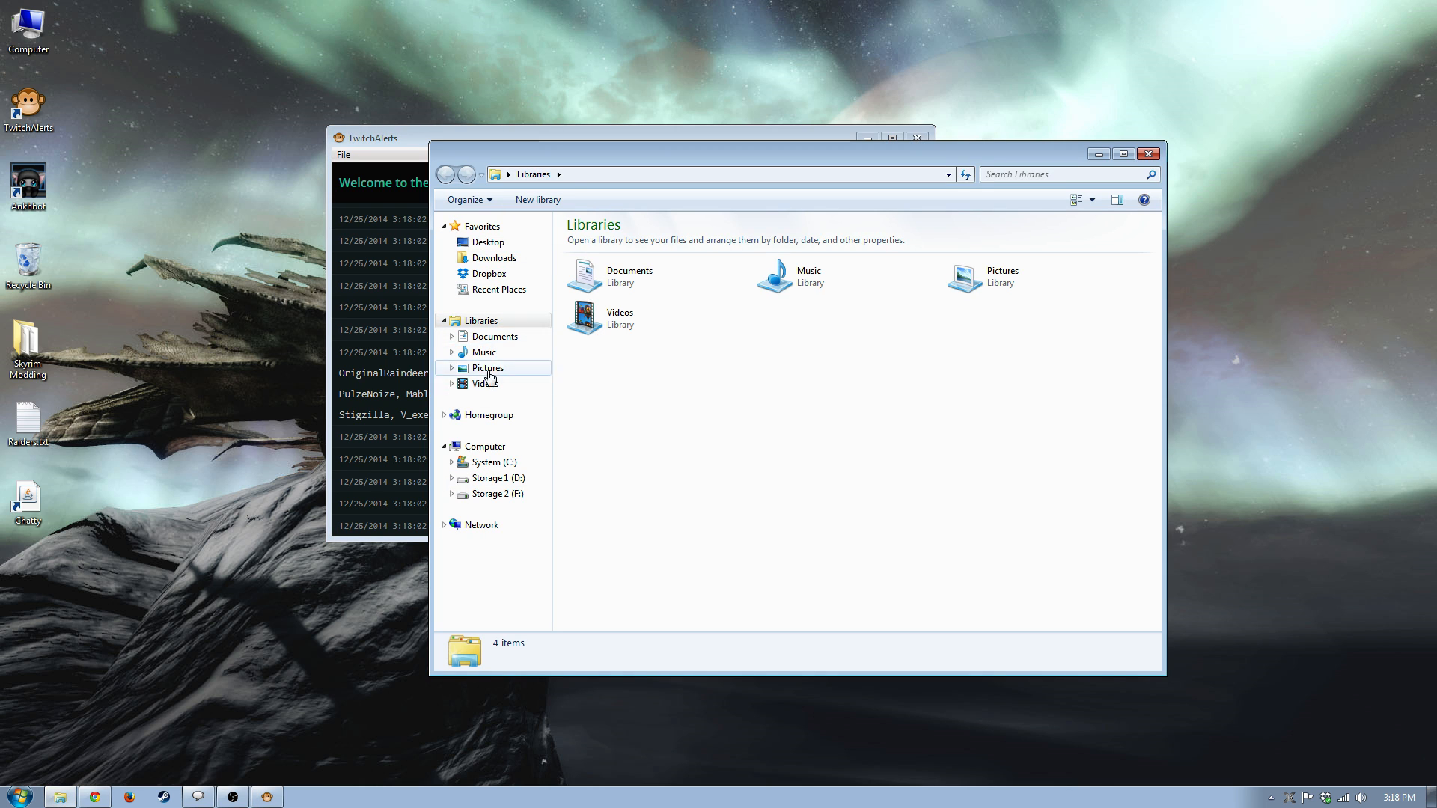
left_click(490, 337)
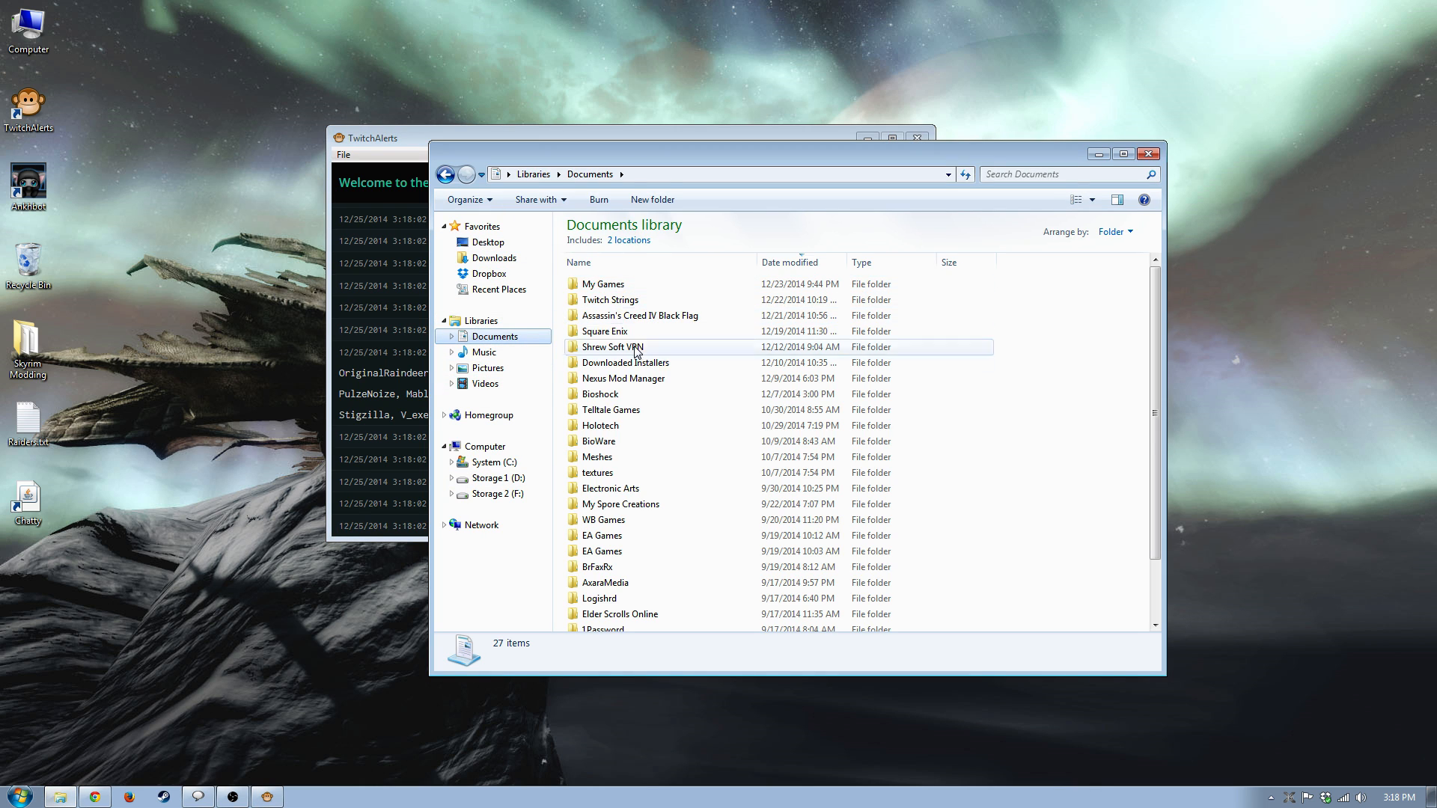
left_click(622, 599)
scroll(622, 601, "down", 2)
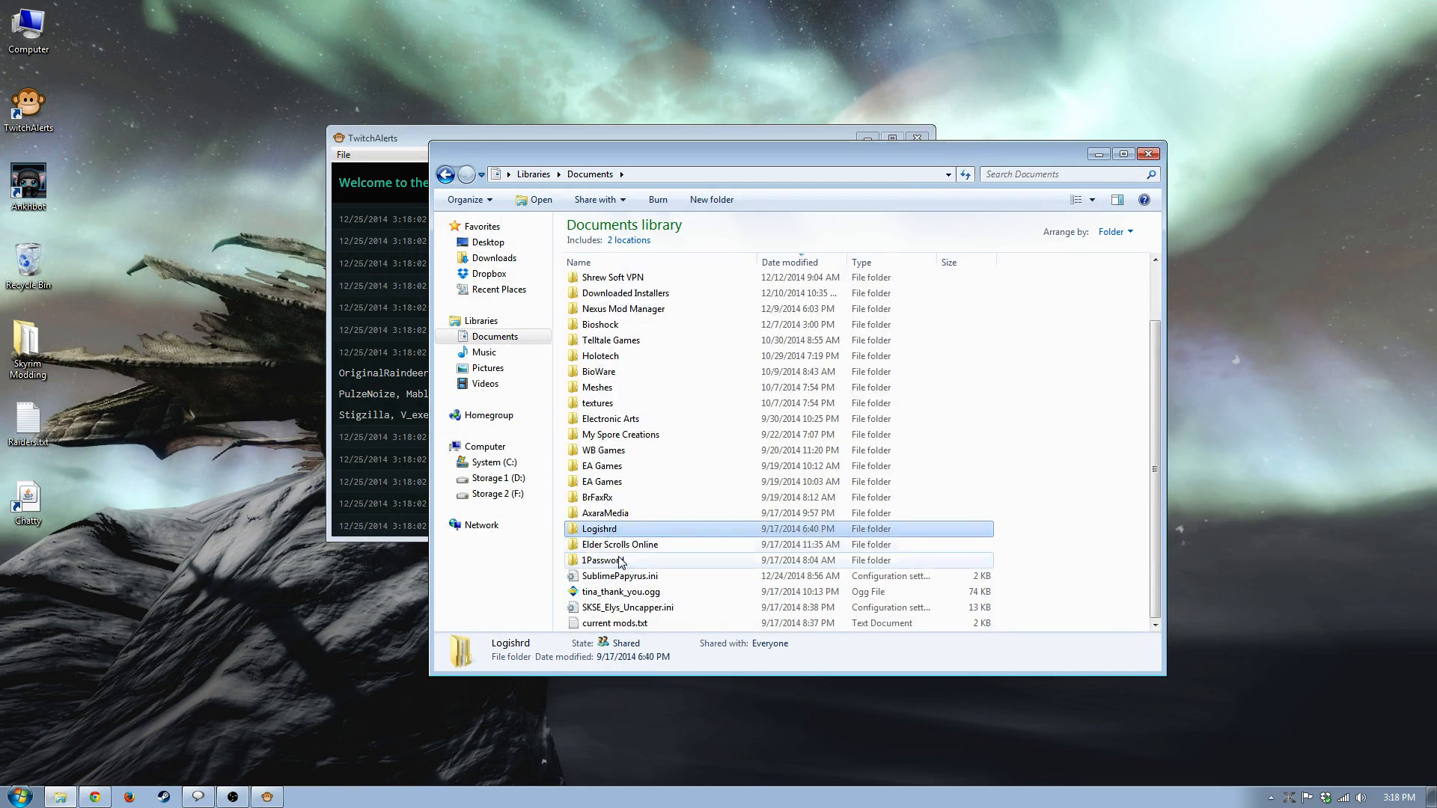
scroll(622, 523, "up", 3)
double_click(622, 298)
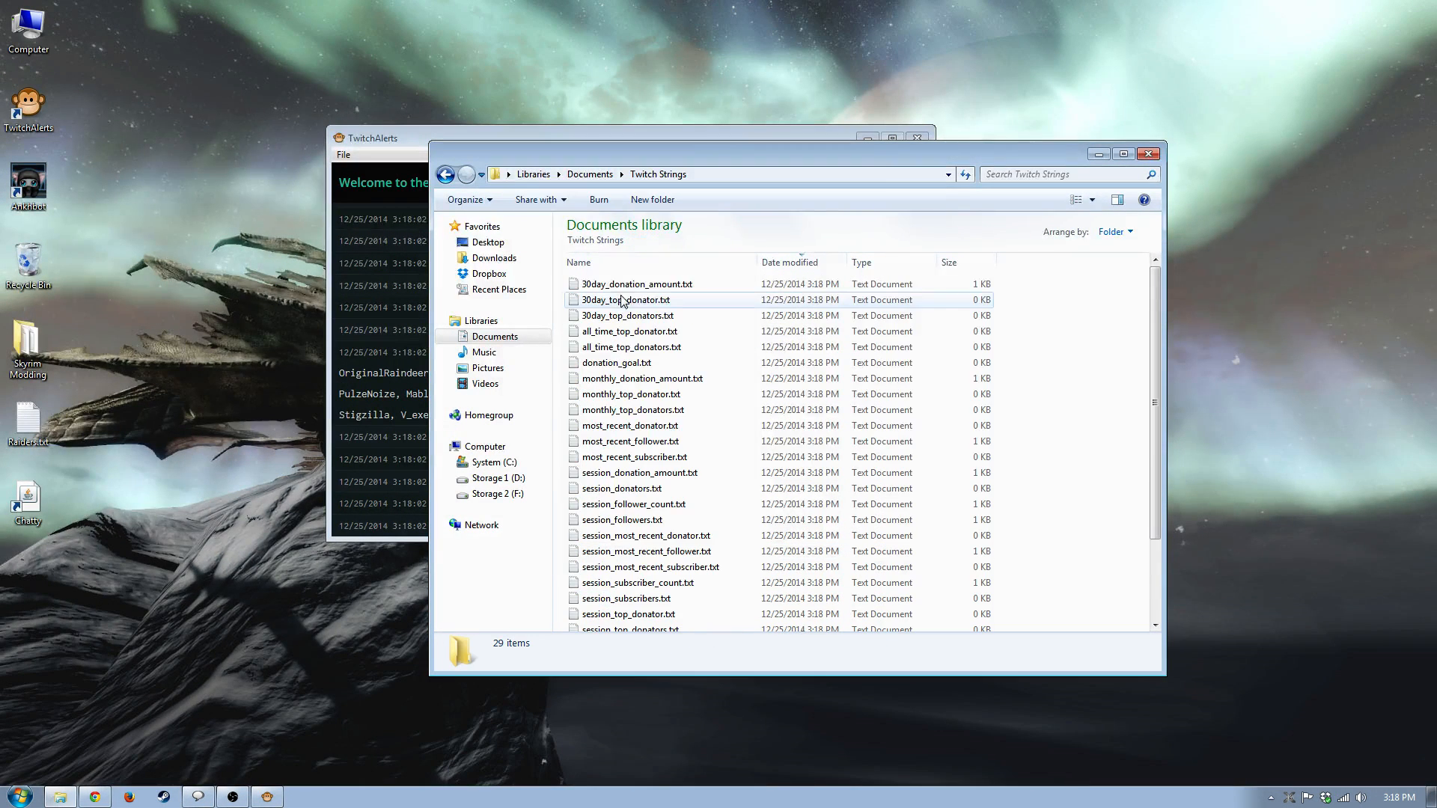
Look through the generated label files, view the contents of session_followers.txt, and close it.
scroll(633, 337, "down", 2)
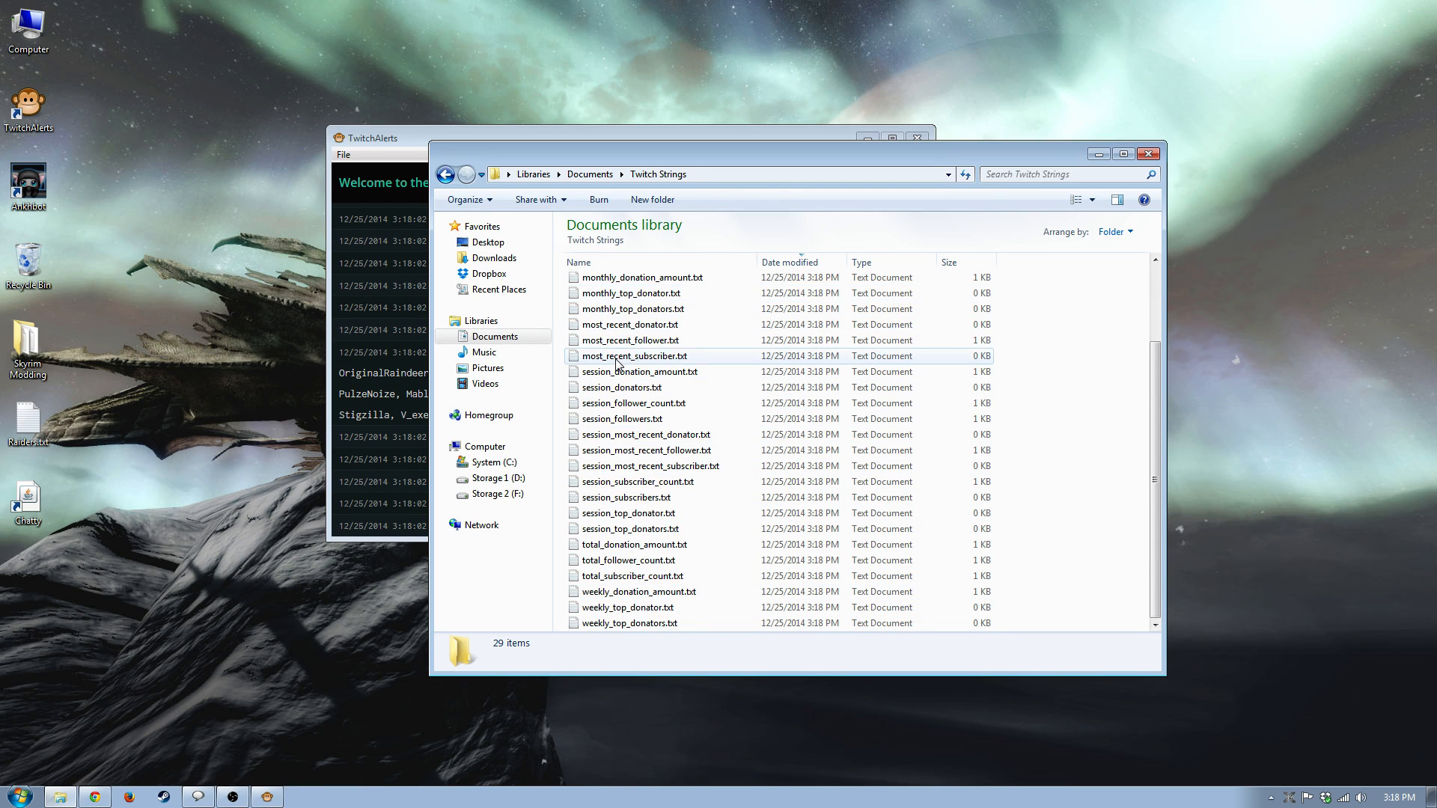
scroll(618, 362, "up", 2)
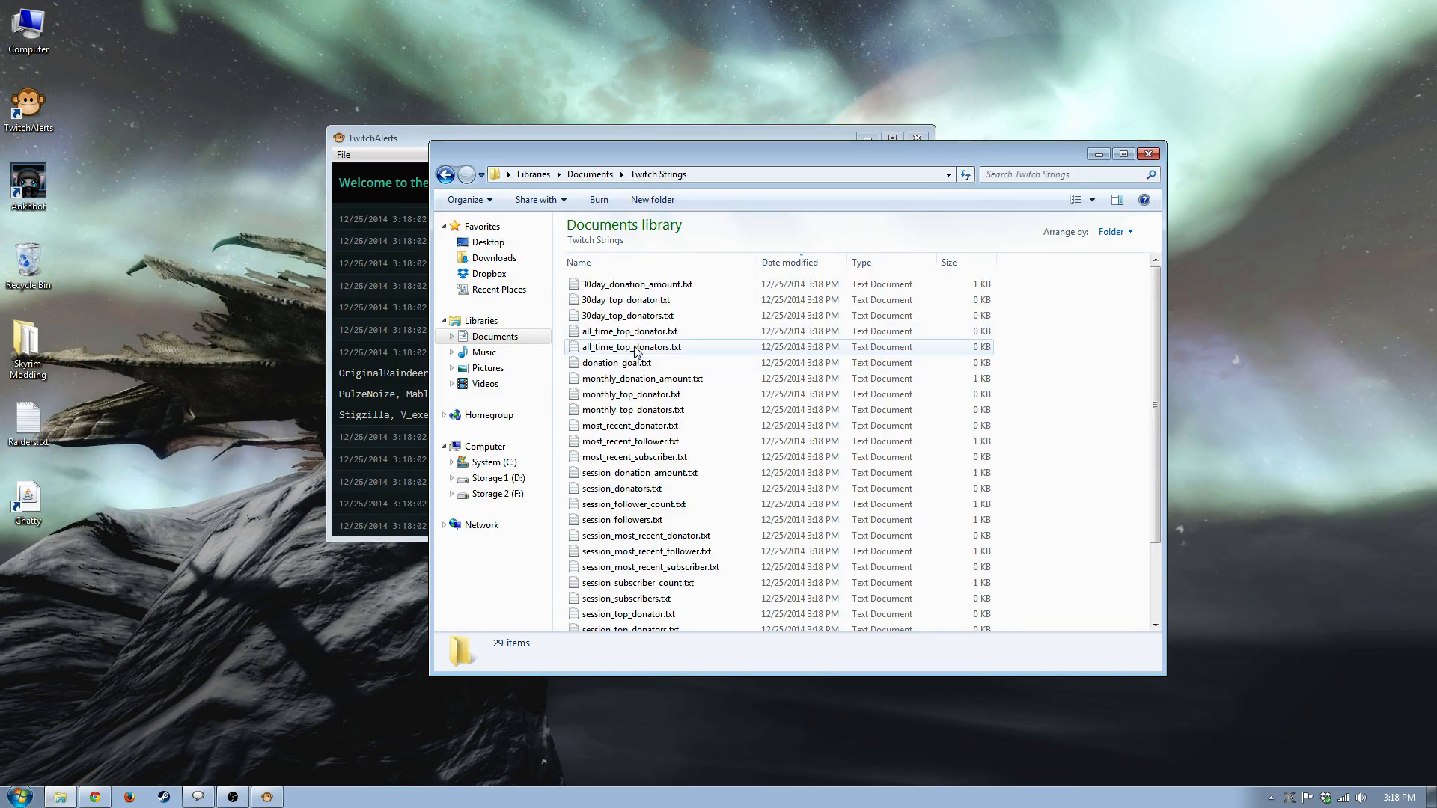
scroll(634, 351, "down", 2)
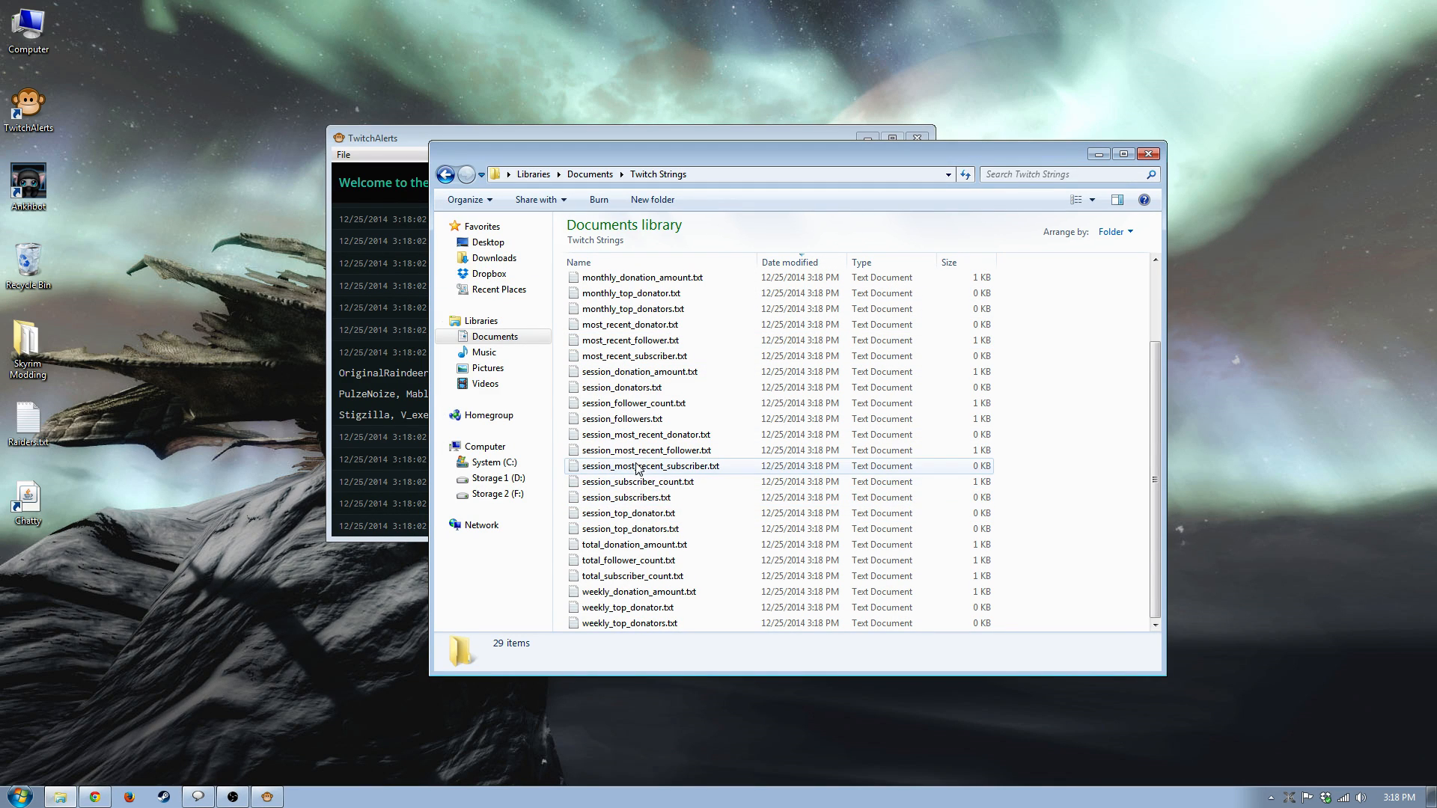
double_click(635, 419)
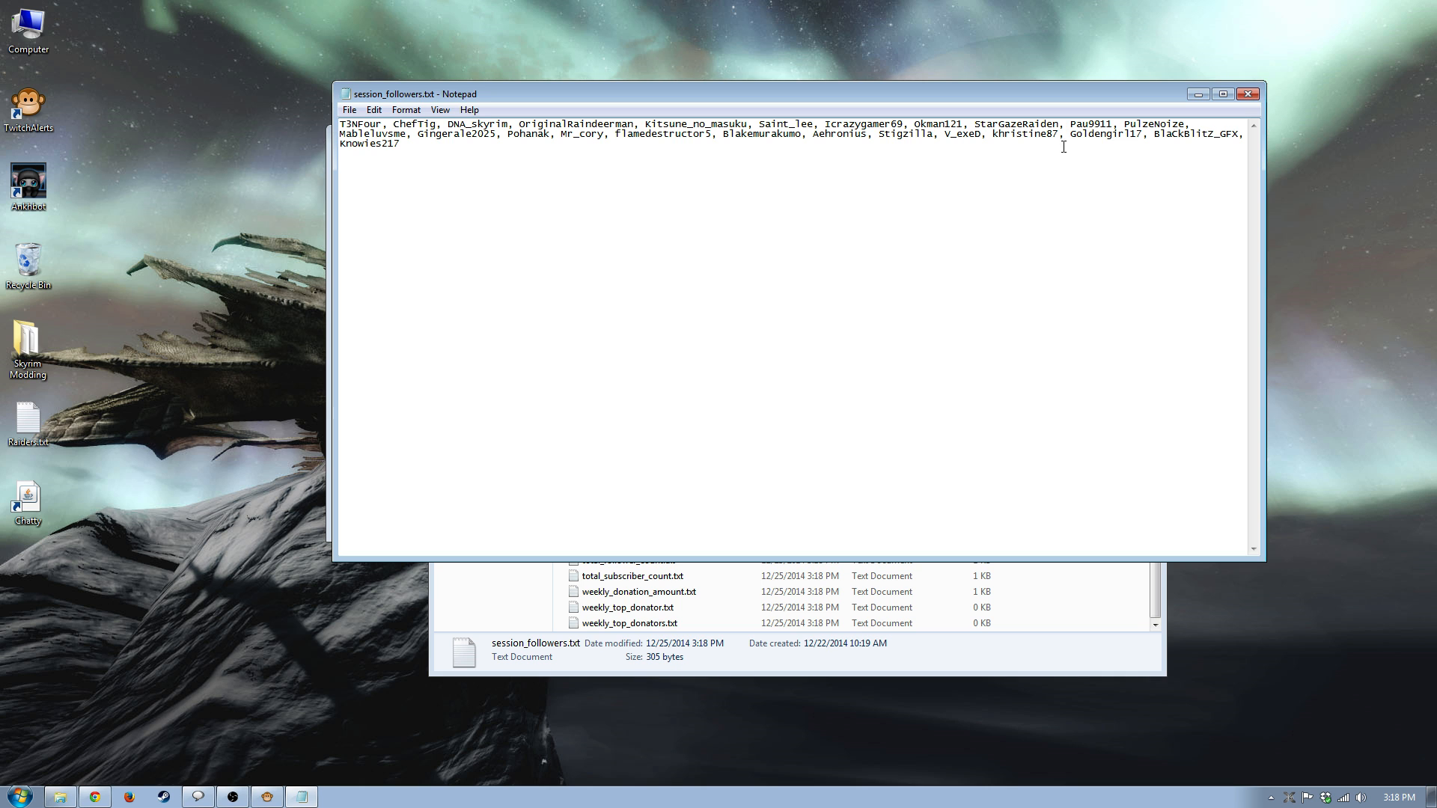
left_click(1256, 95)
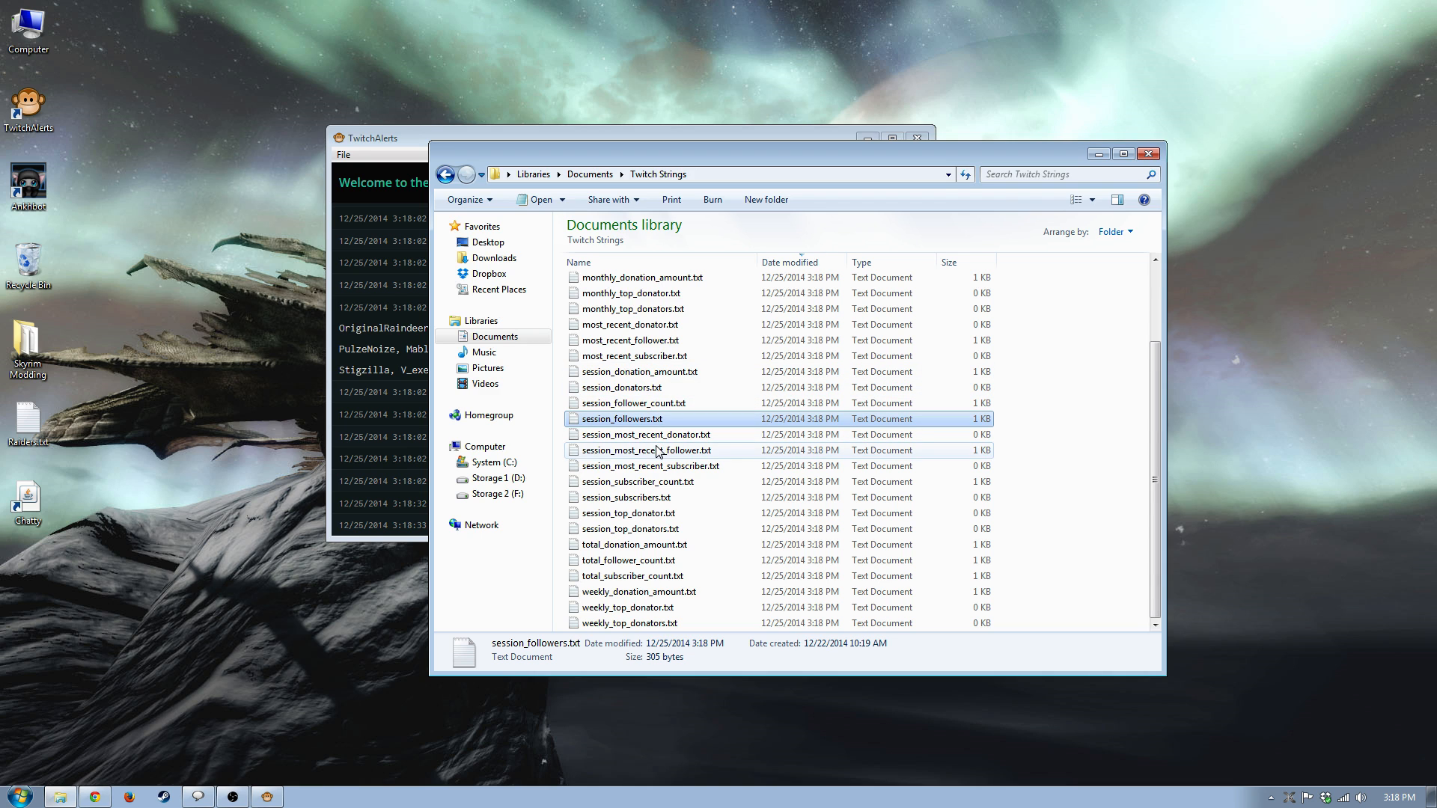
scroll(651, 512, "up", 2)
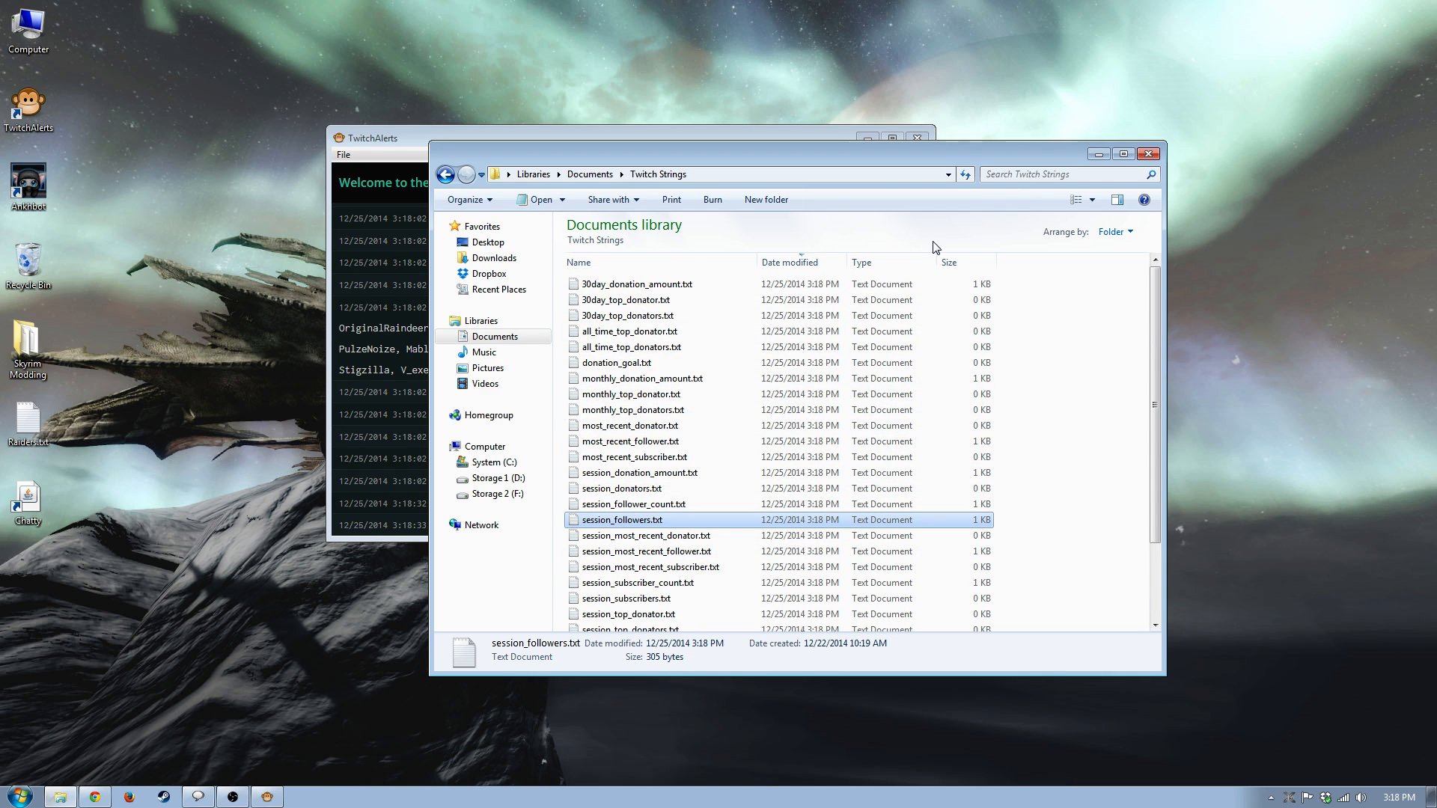
Switch to Open Broadcaster Software and add a Text source named "Most Recent Followers" to the Desktop Capture scene.
left_click_drag(1436, 67, 632, 66)
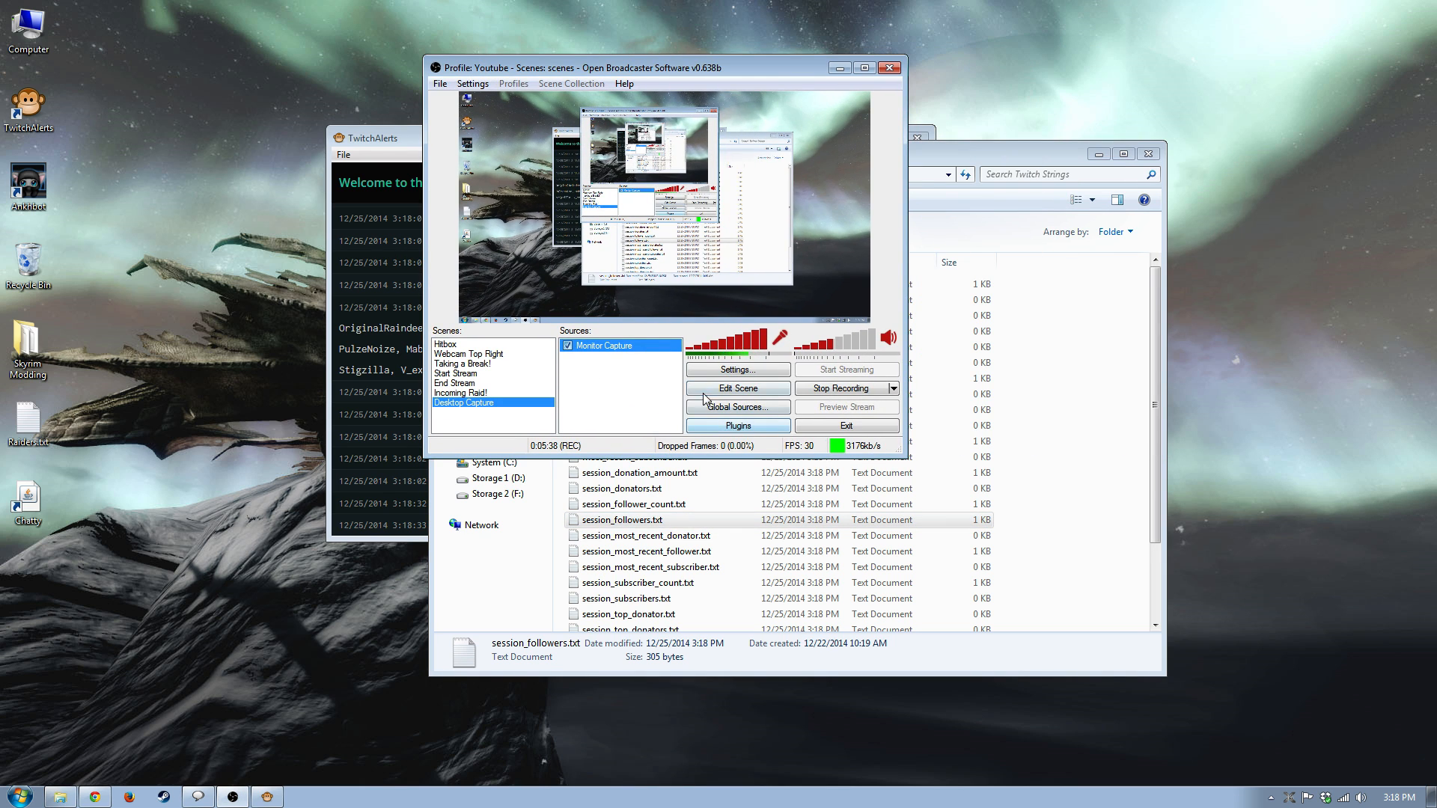
right_click(587, 373)
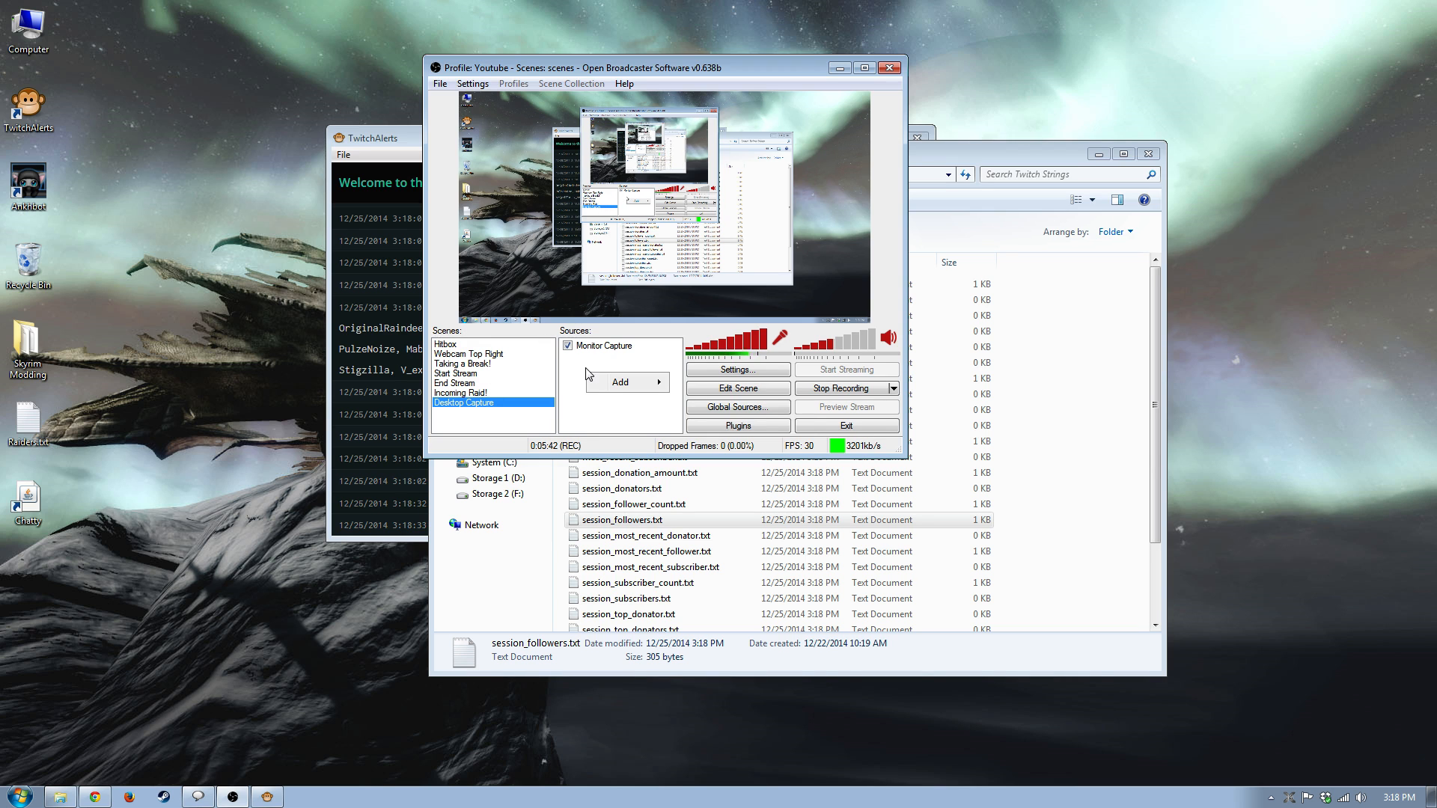
mouse_move(632, 390)
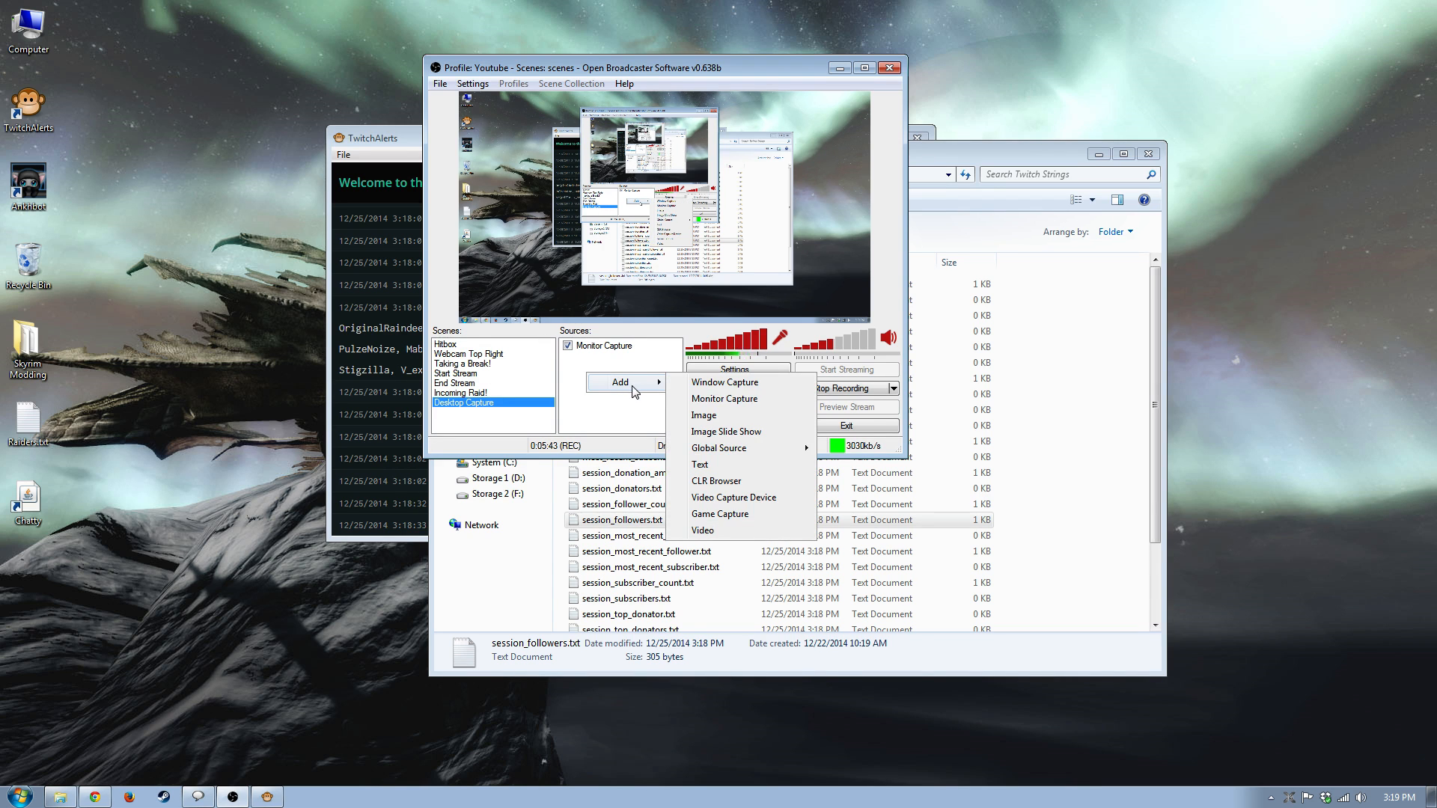
left_click(700, 464)
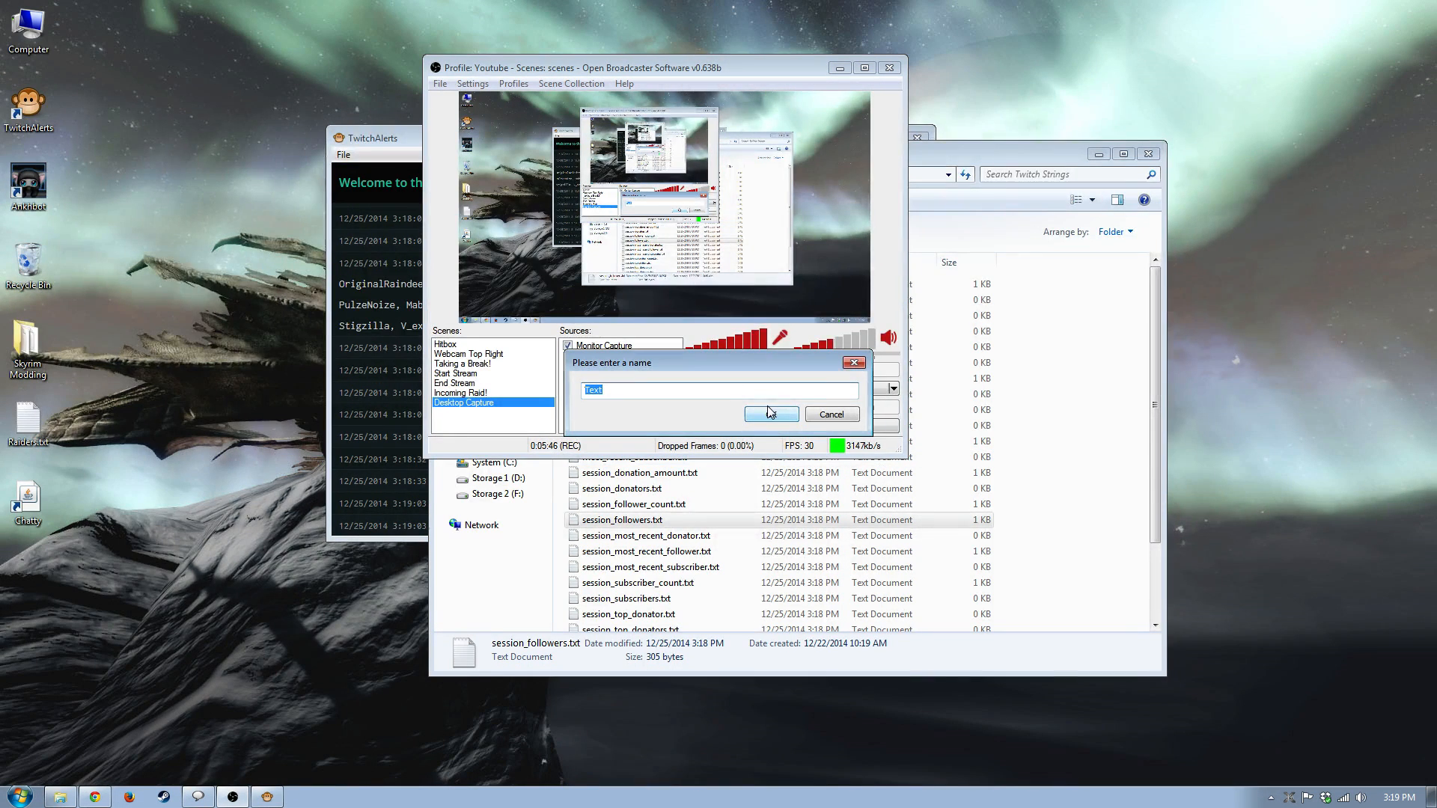
type("Most Recent Followers")
left_click(769, 416)
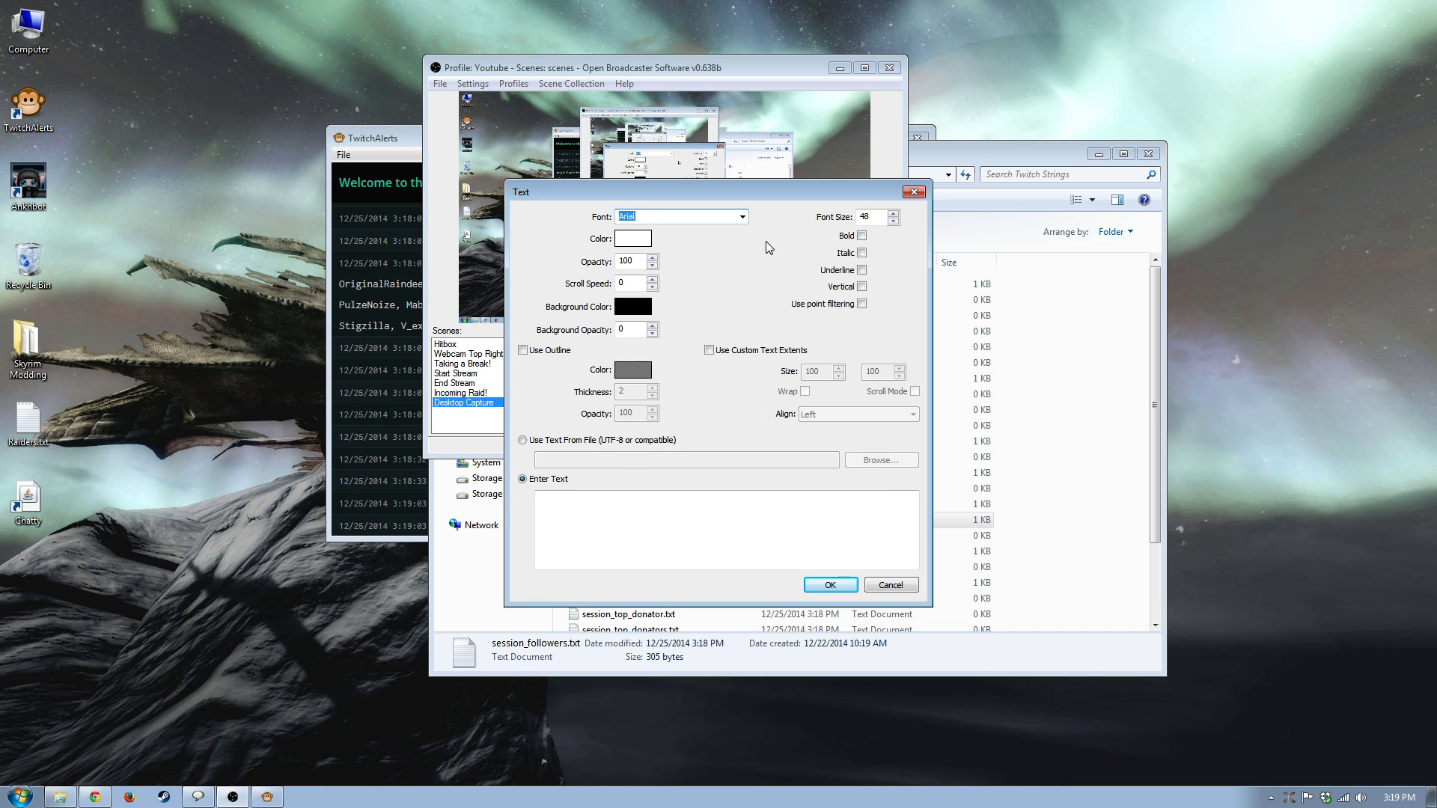
Set the text source's font to Courier New.
left_click(743, 217)
left_click(743, 217)
type("Courier")
left_click(743, 217)
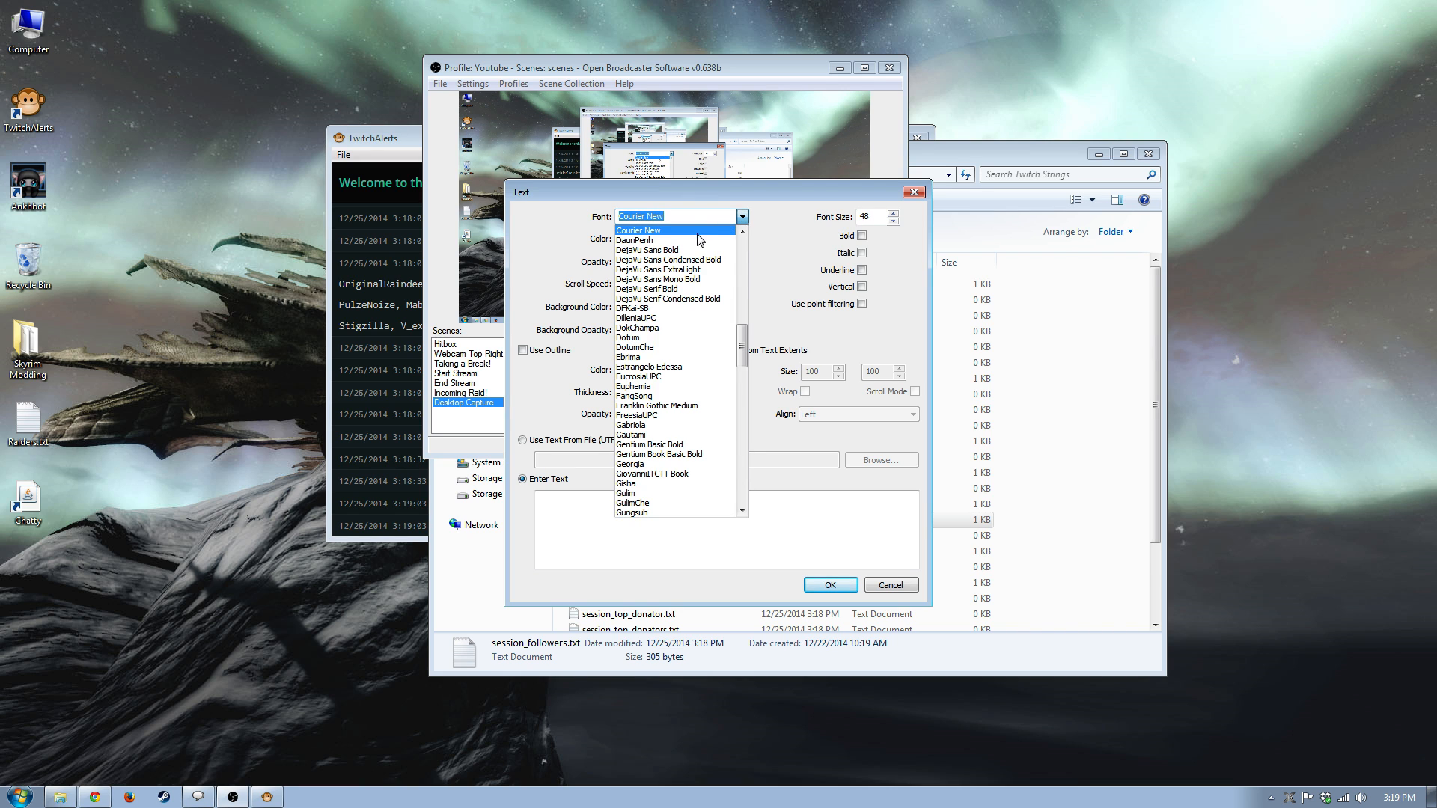
left_click(699, 230)
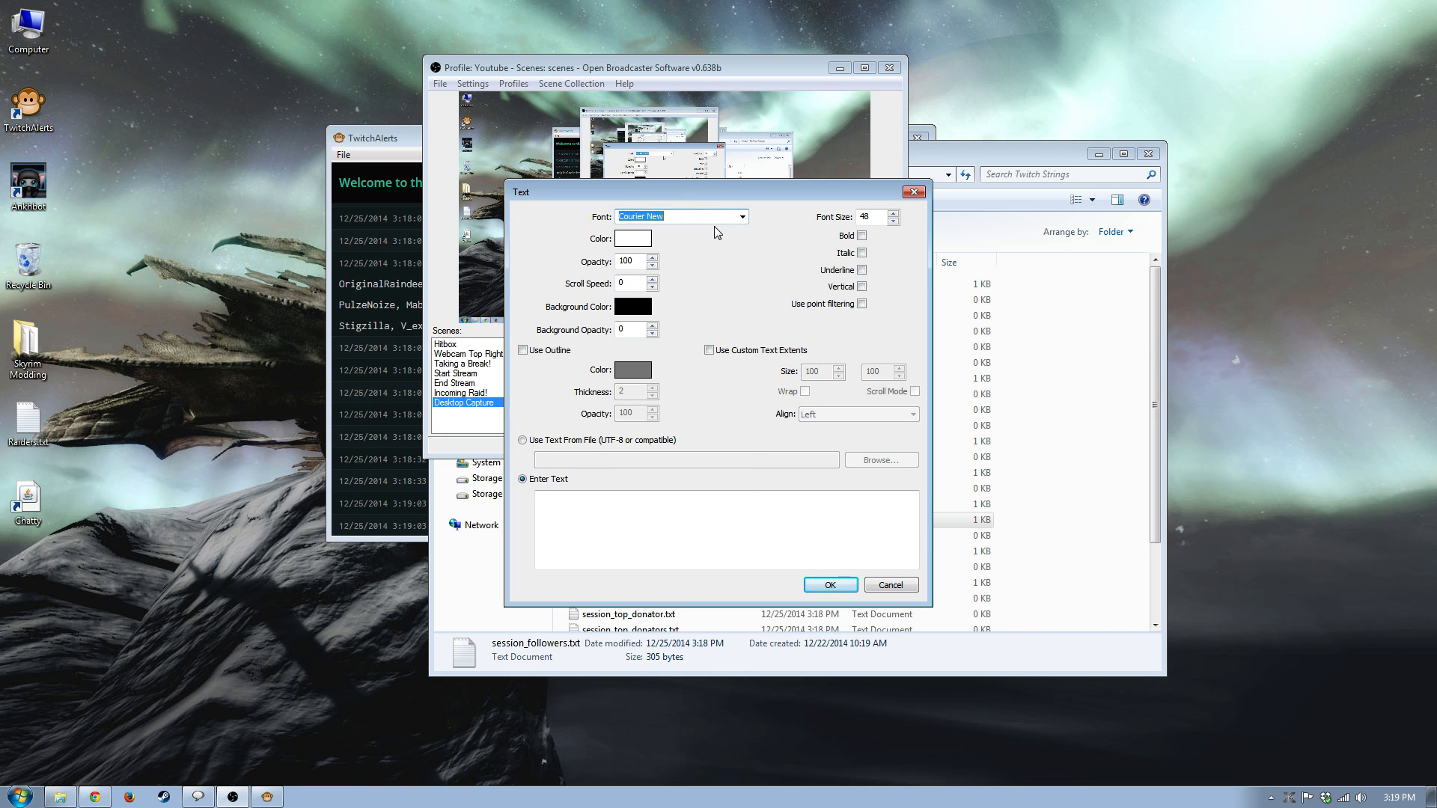
Set the text to size 32 and bold, with a black outline of thickness 6.
double_click(877, 215)
left_click(861, 236)
left_click(522, 351)
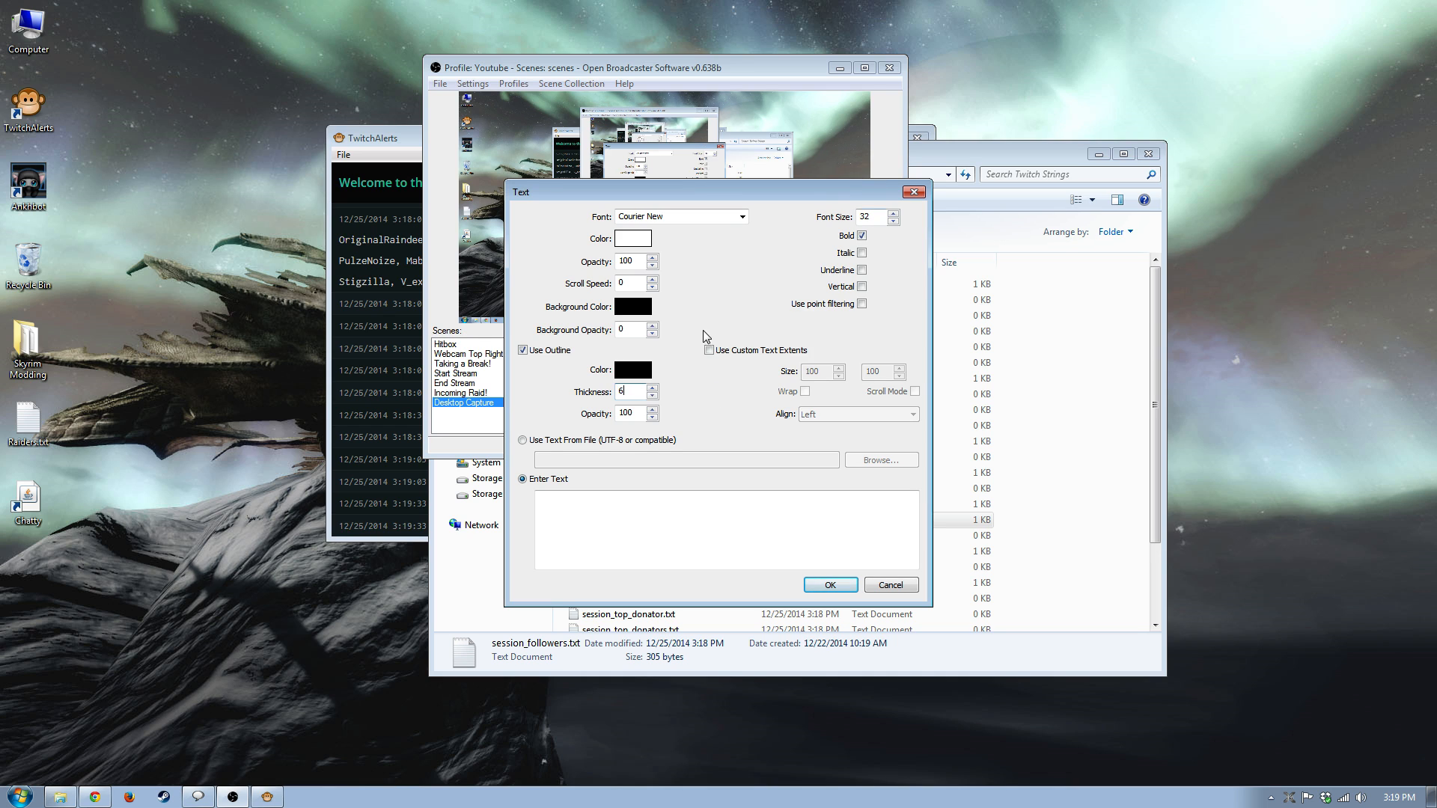
Have the text source read from most_recent_follower.txt in the Documents library's Twitch Strings folder and apply its settings.
left_click(553, 446)
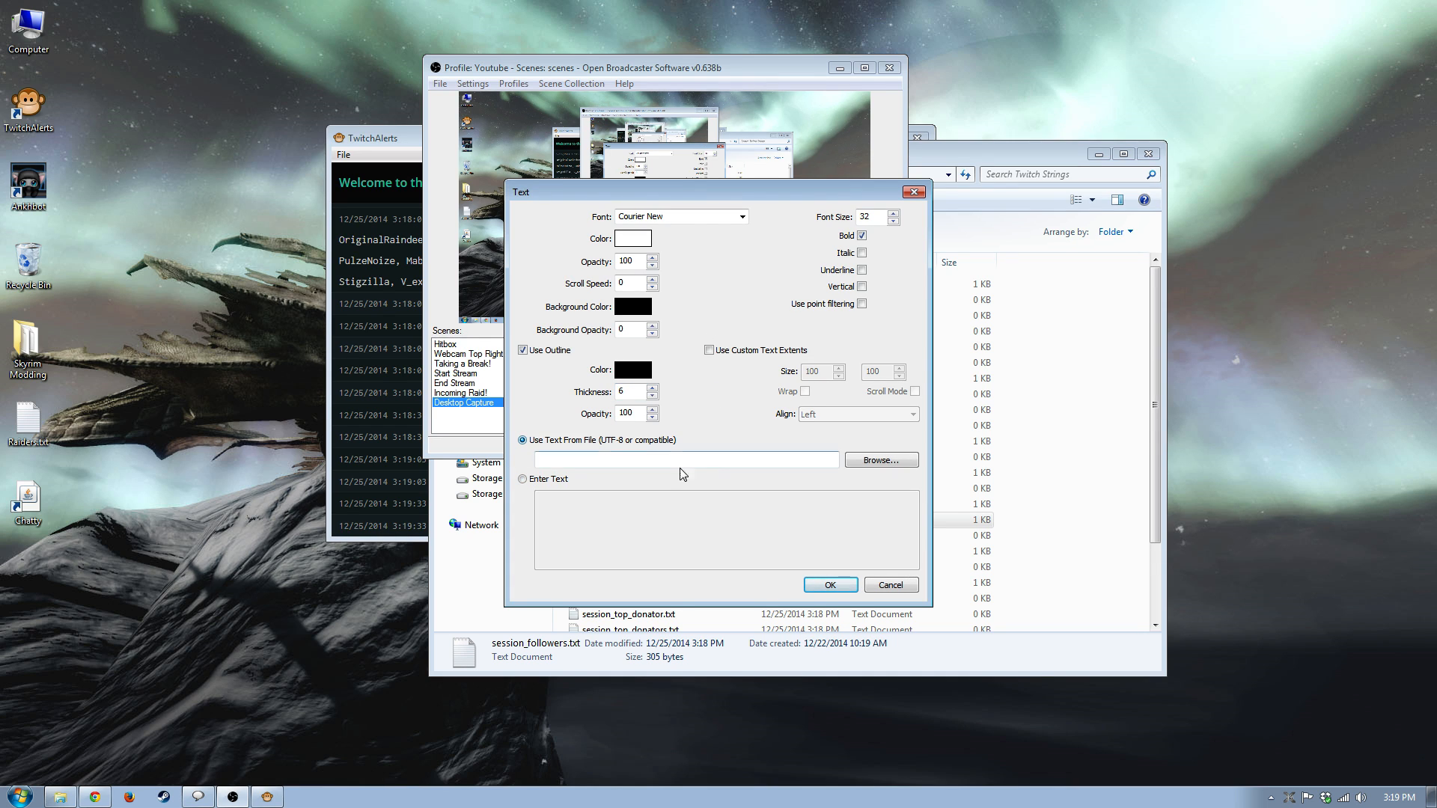
left_click(887, 464)
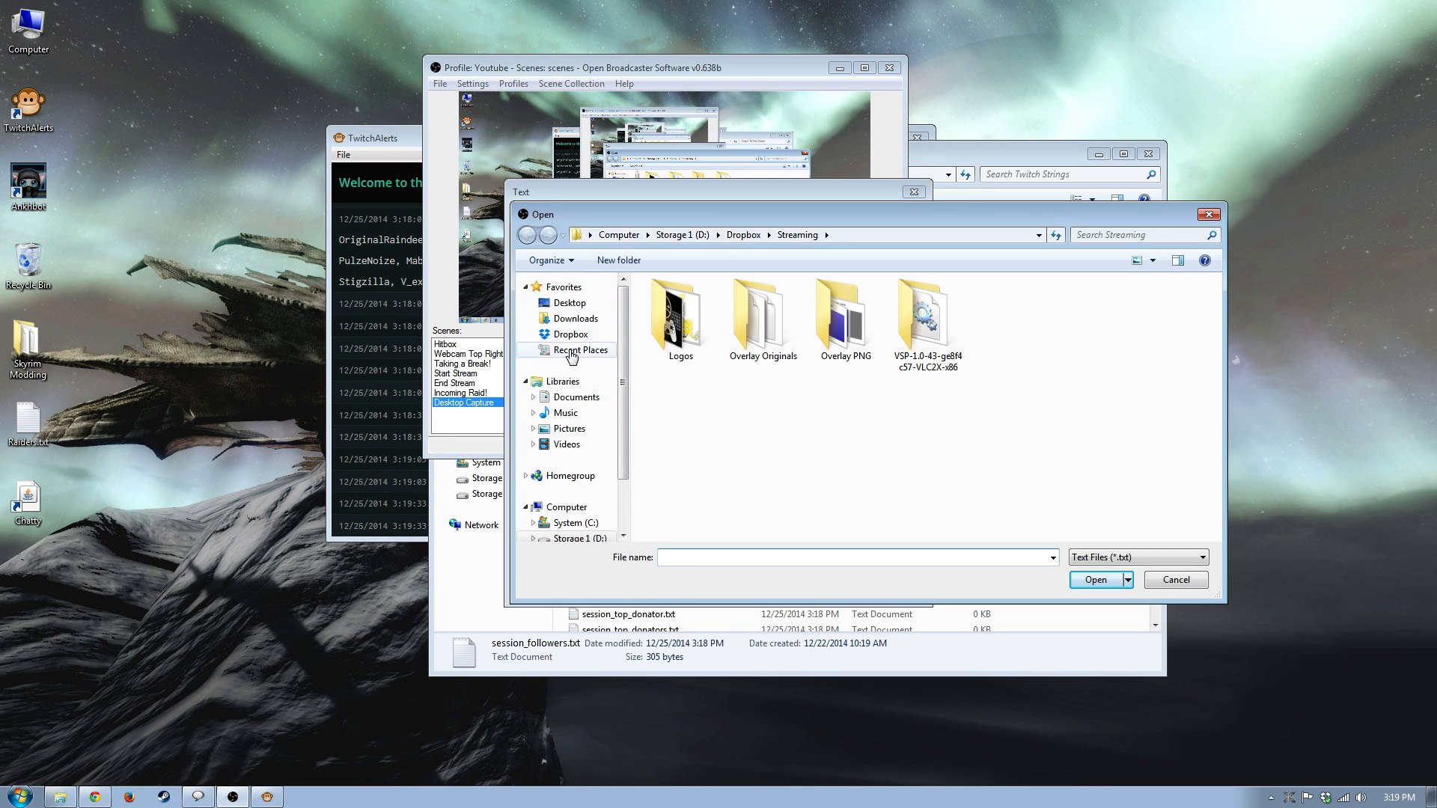
left_click(568, 397)
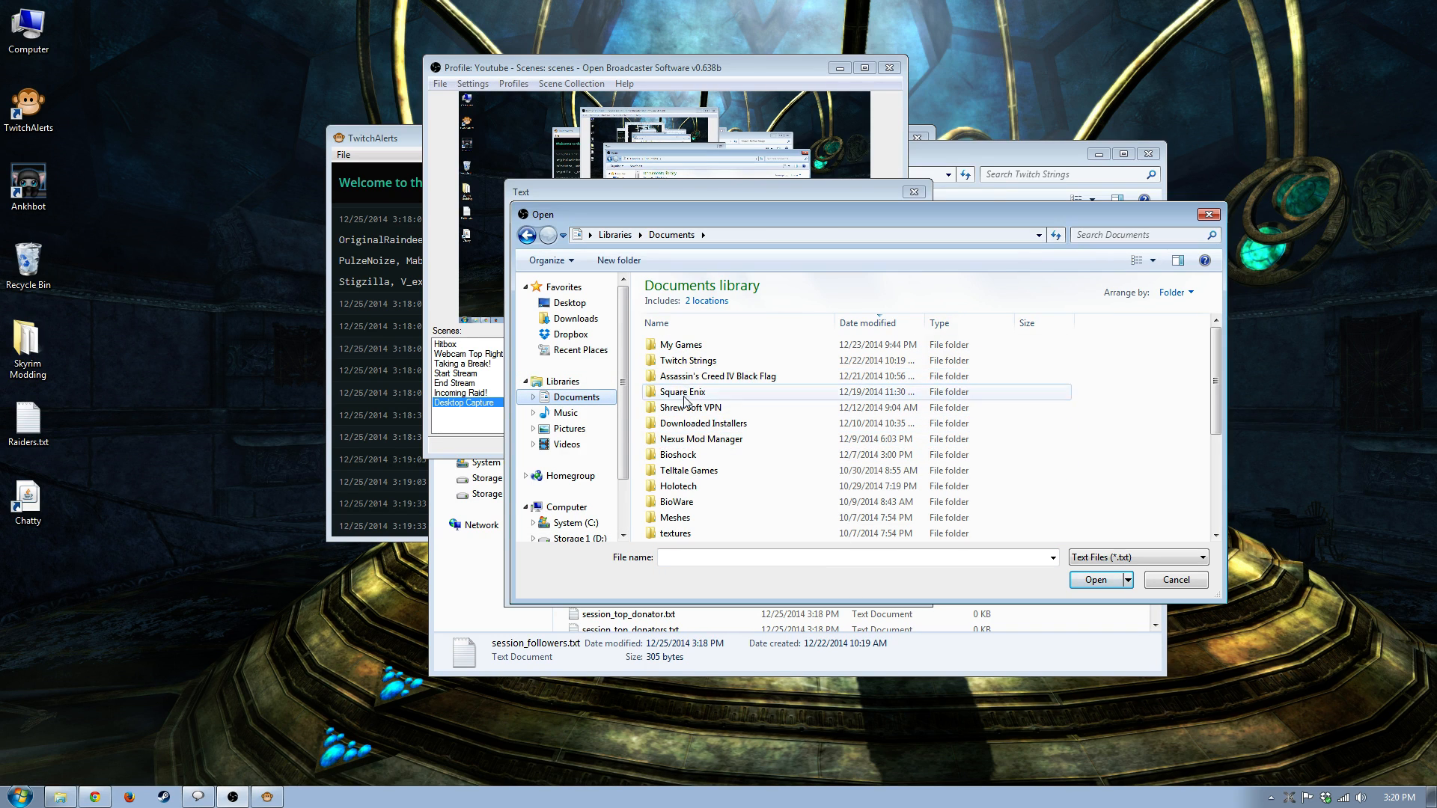
double_click(687, 361)
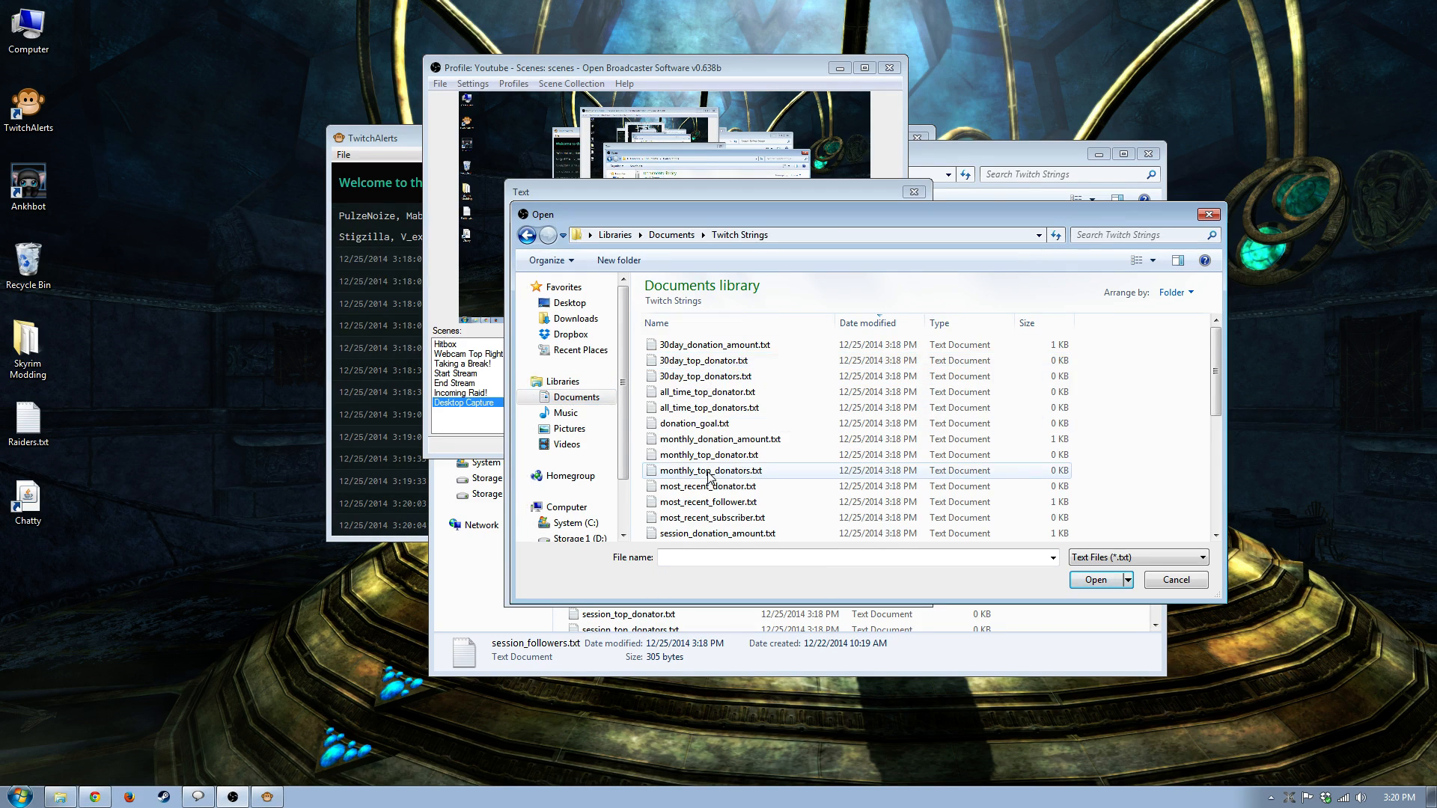
scroll(709, 476, "down", 2)
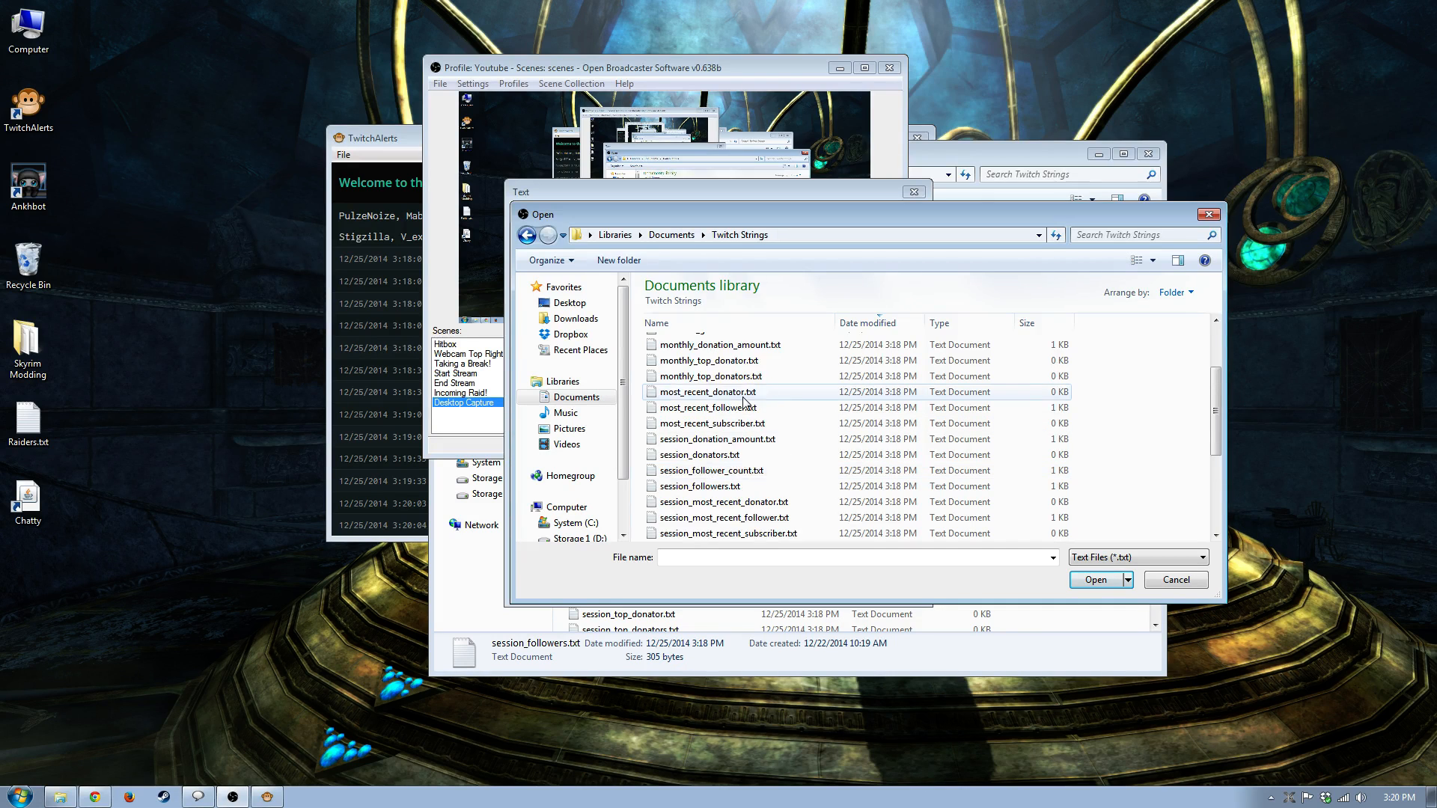
scroll(744, 403, "down", 4)
scroll(744, 403, "up", 4)
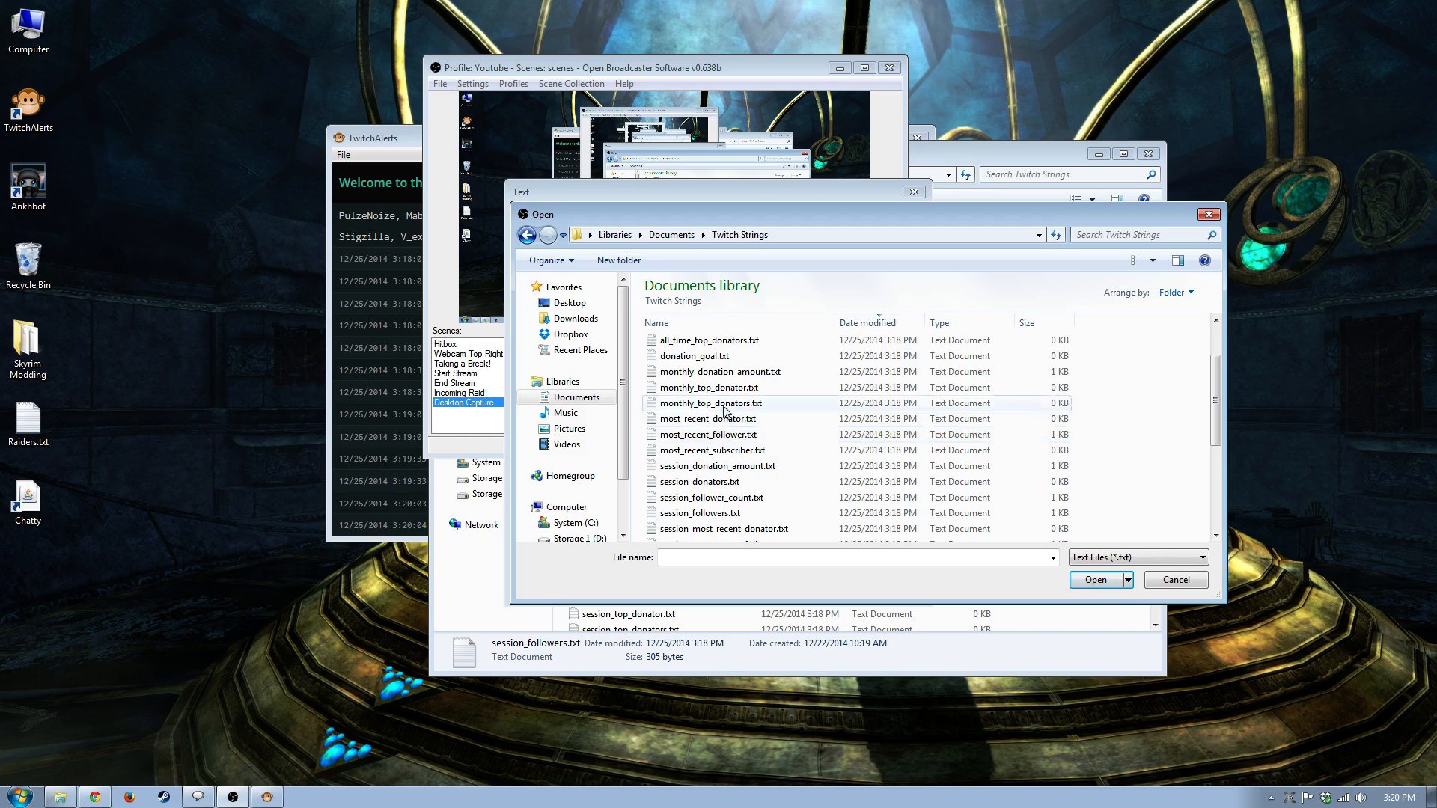
left_click(720, 435)
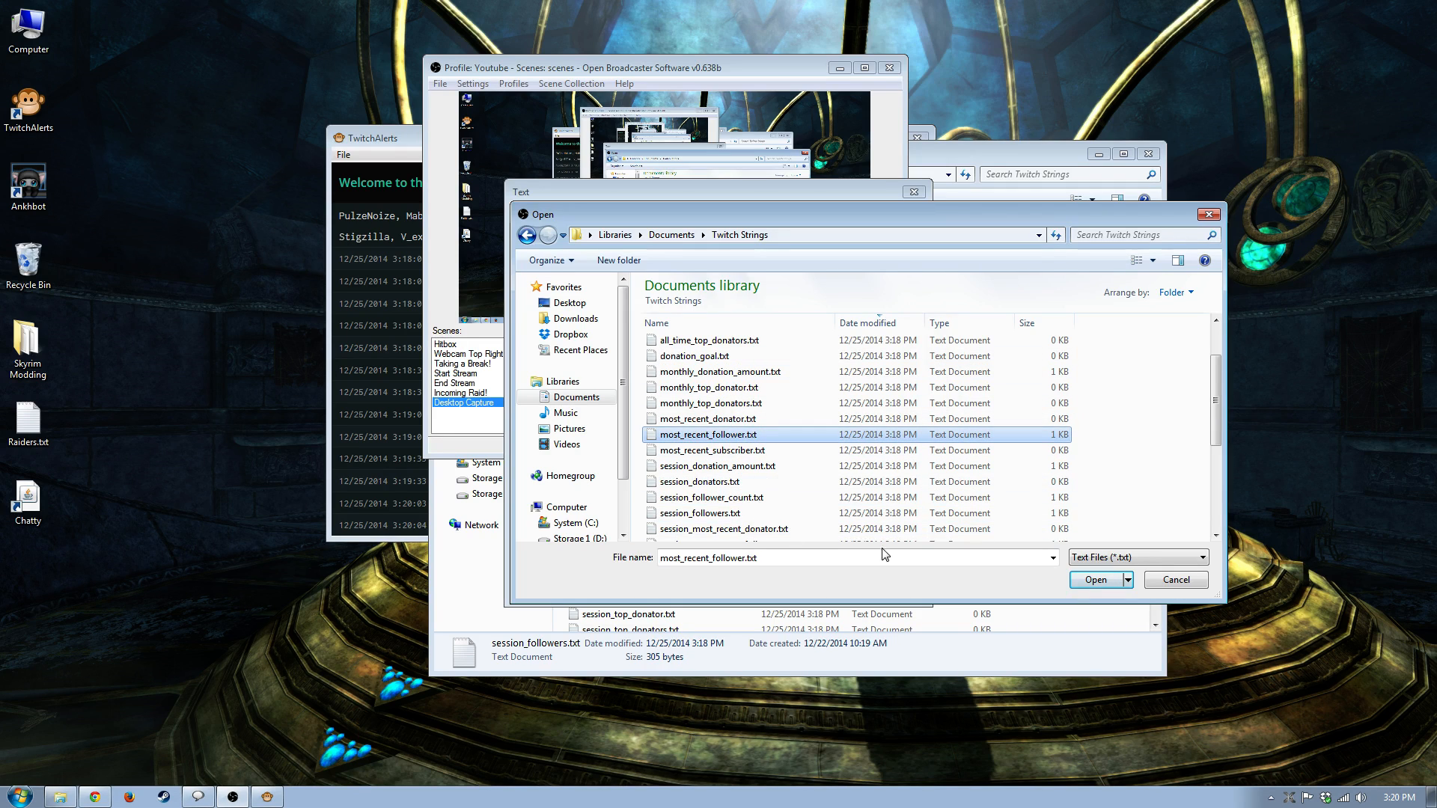
left_click(1096, 581)
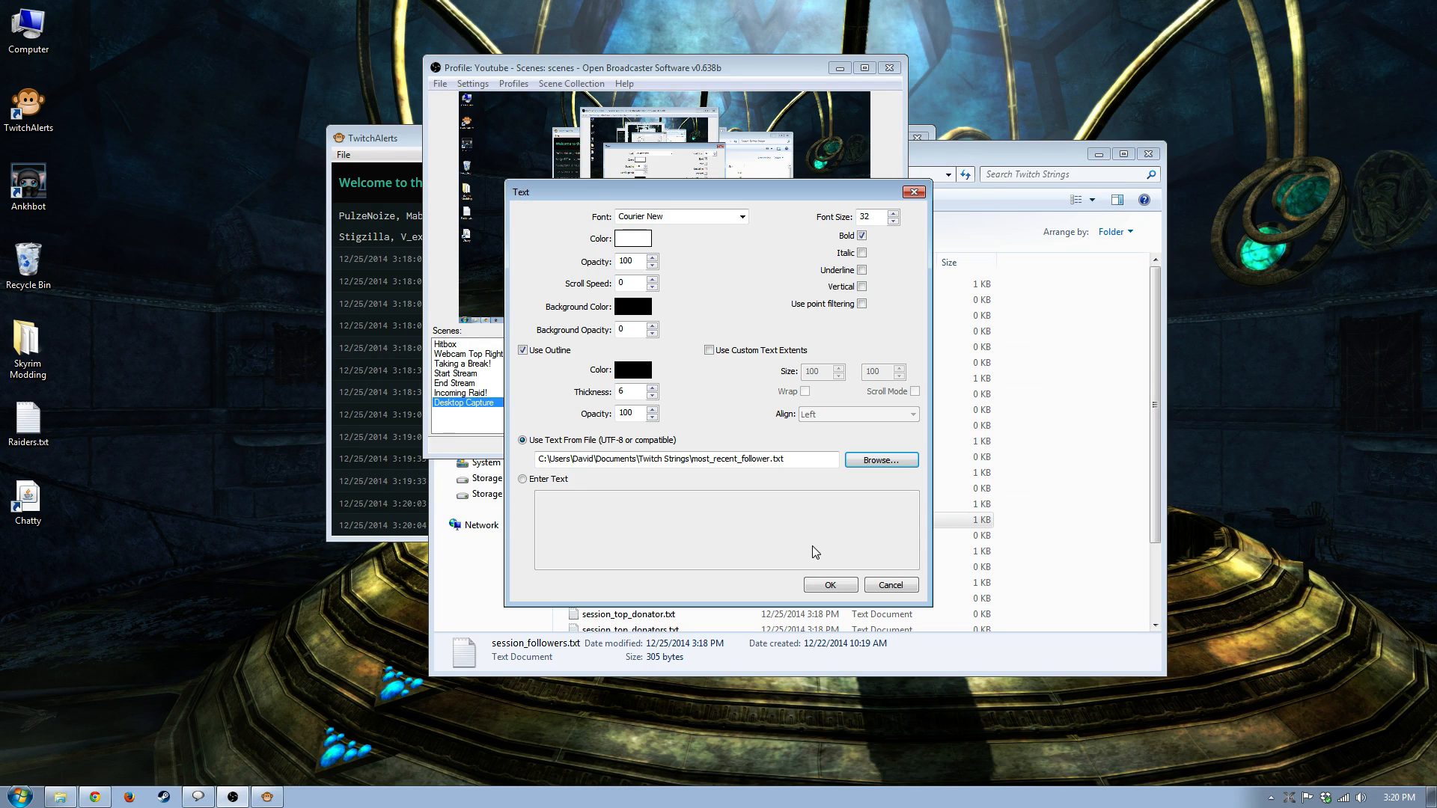
left_click(820, 587)
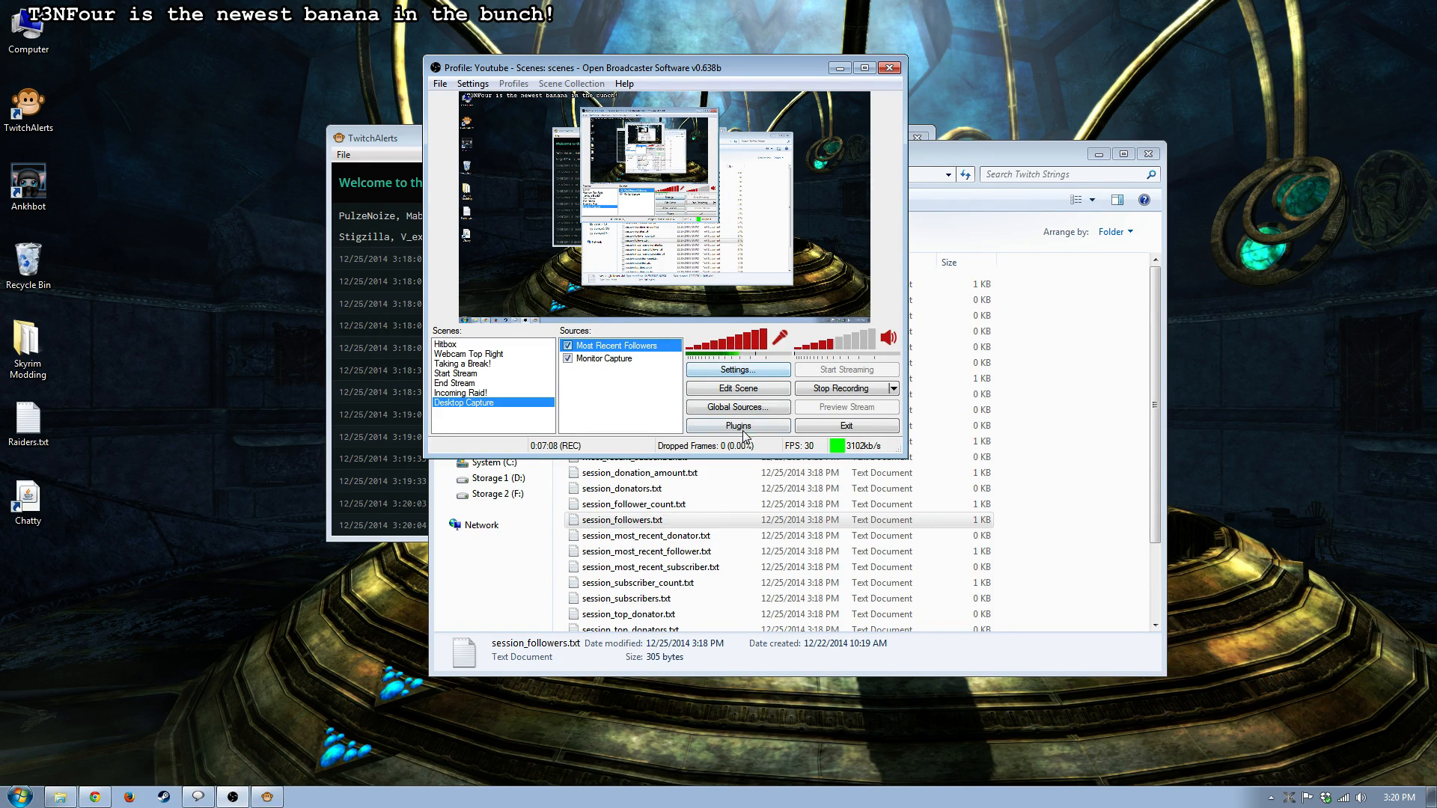
Reposition the Most Recent Followers text to the lower right area of the scene, just above the captured taskbar.
left_click(744, 389)
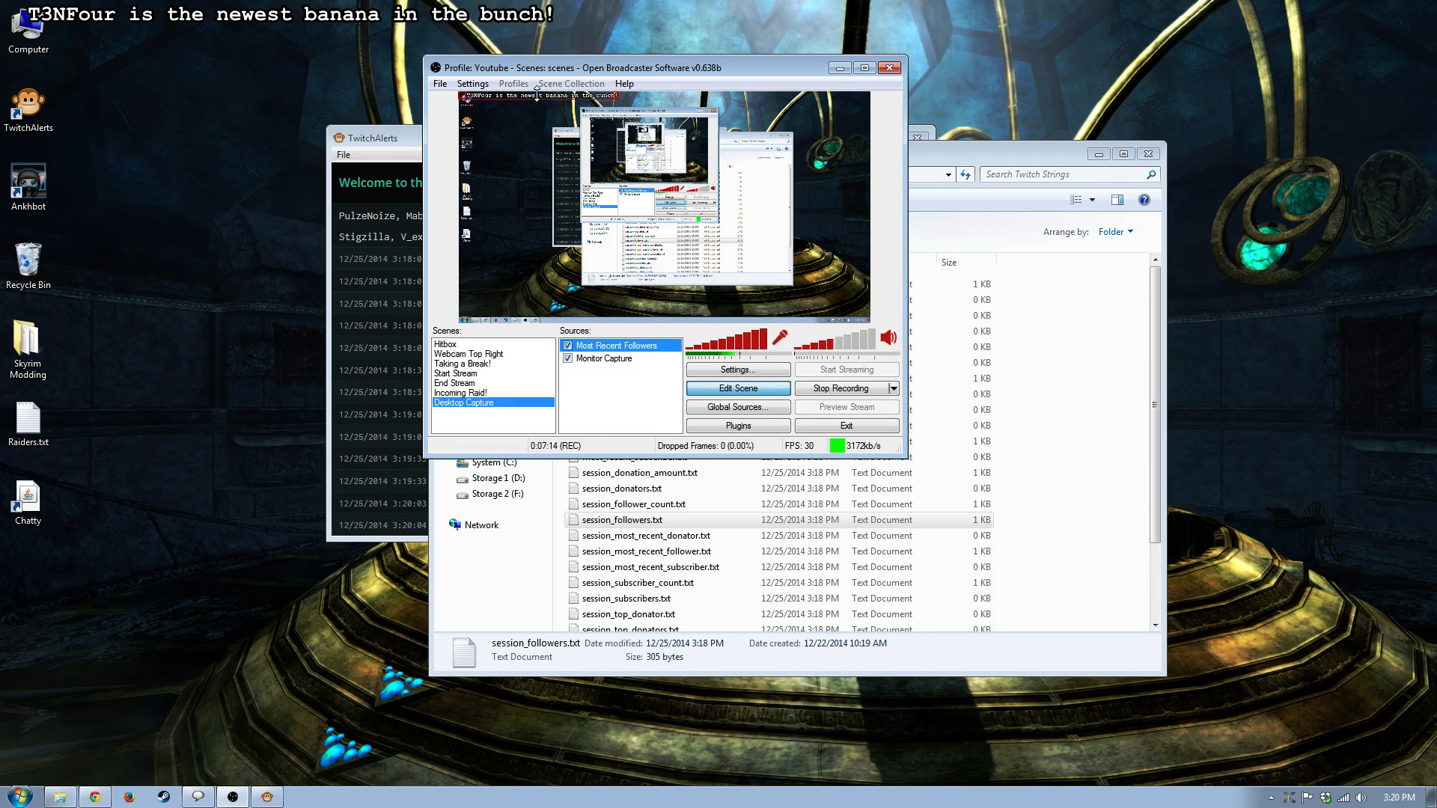
left_click_drag(535, 95, 723, 303)
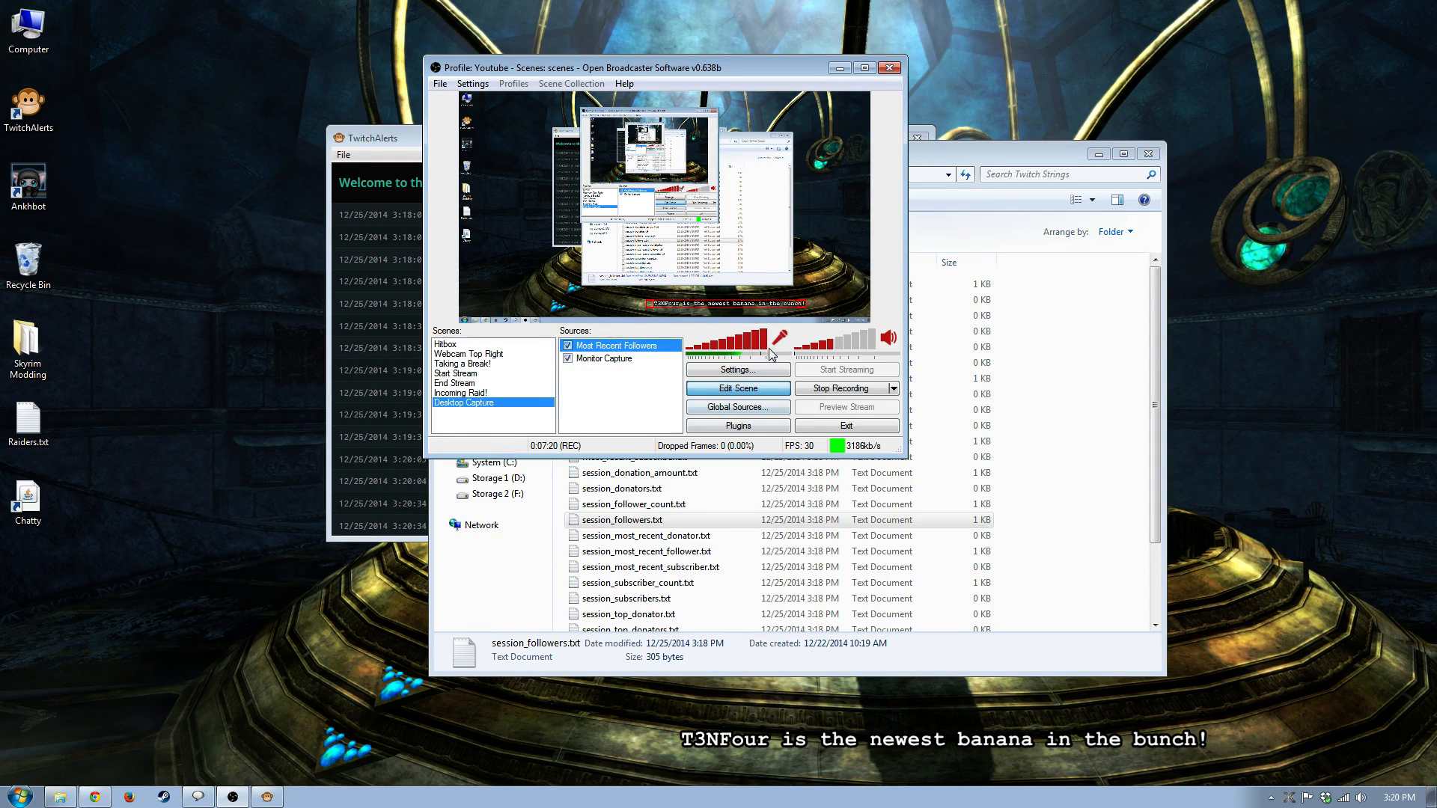
left_click(757, 388)
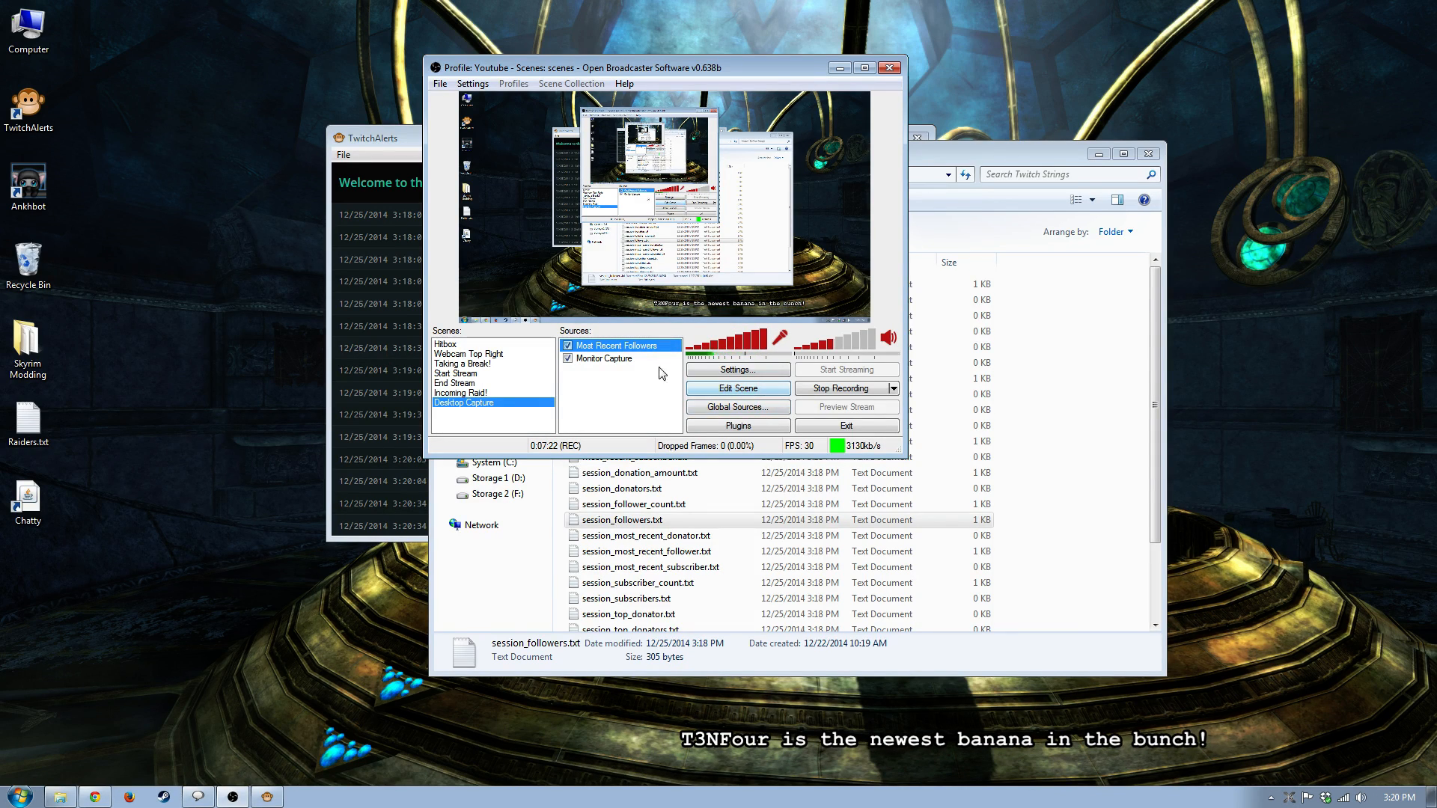
Set the Most Recent Followers text source's scroll speed to 30.
right_click(636, 352)
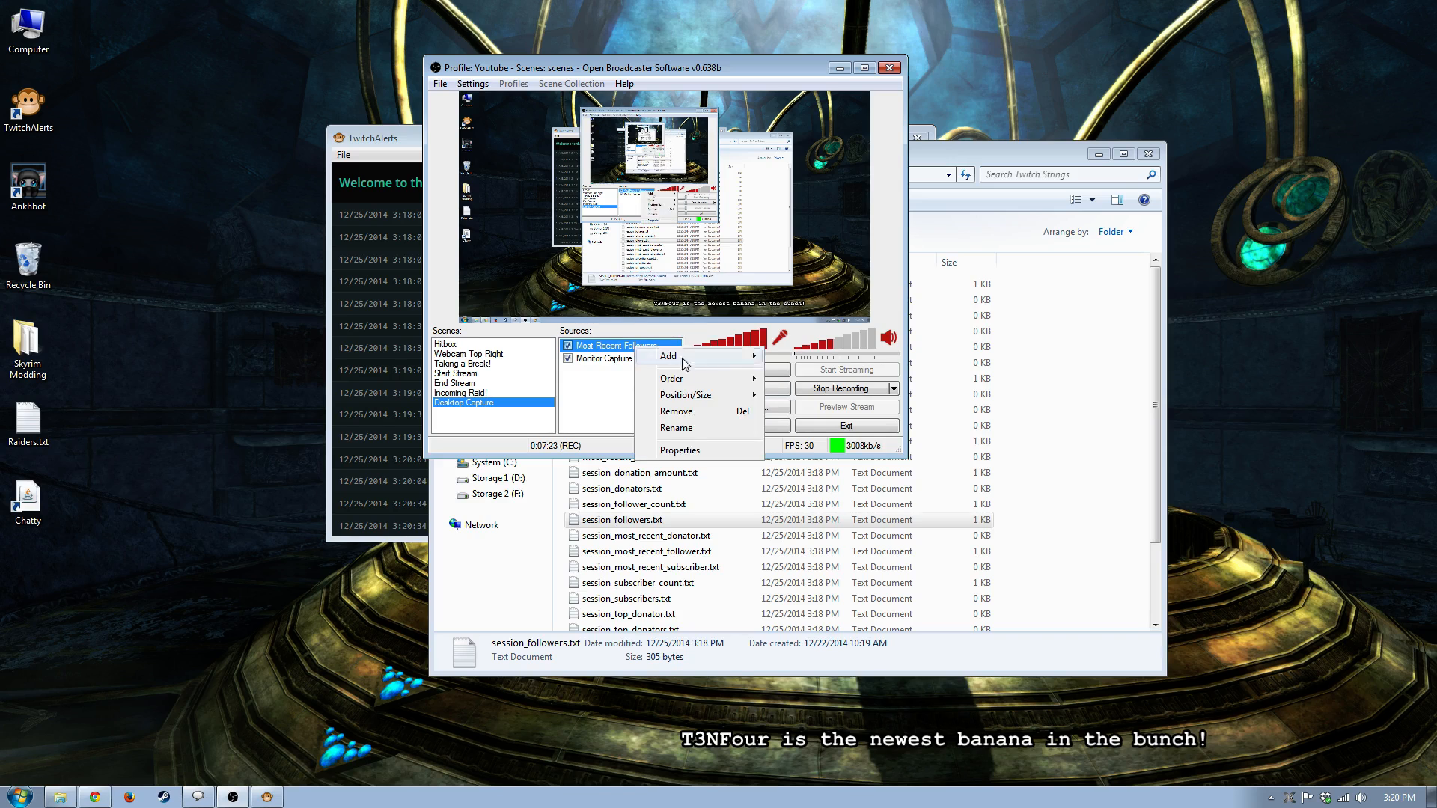
left_click(695, 452)
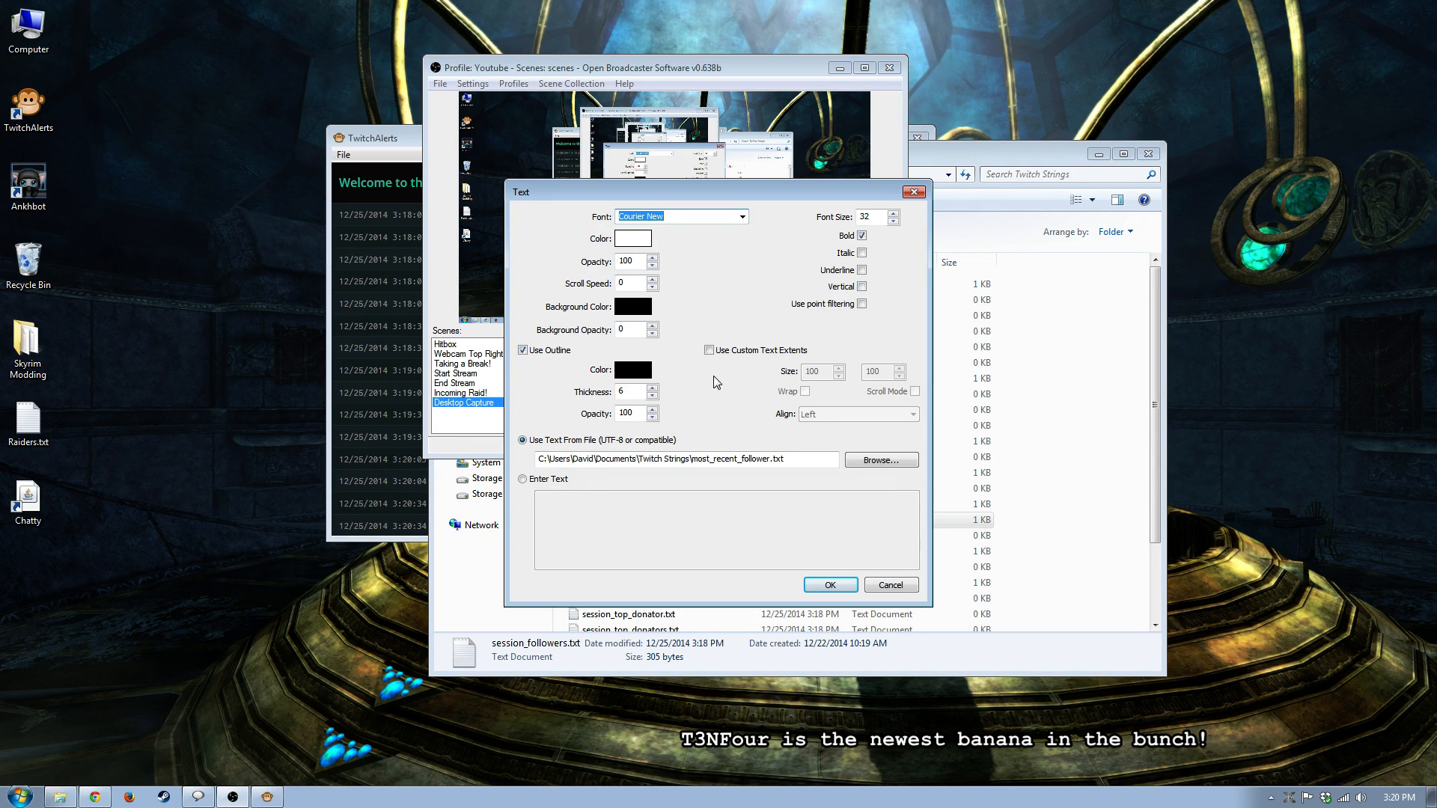
double_click(638, 284)
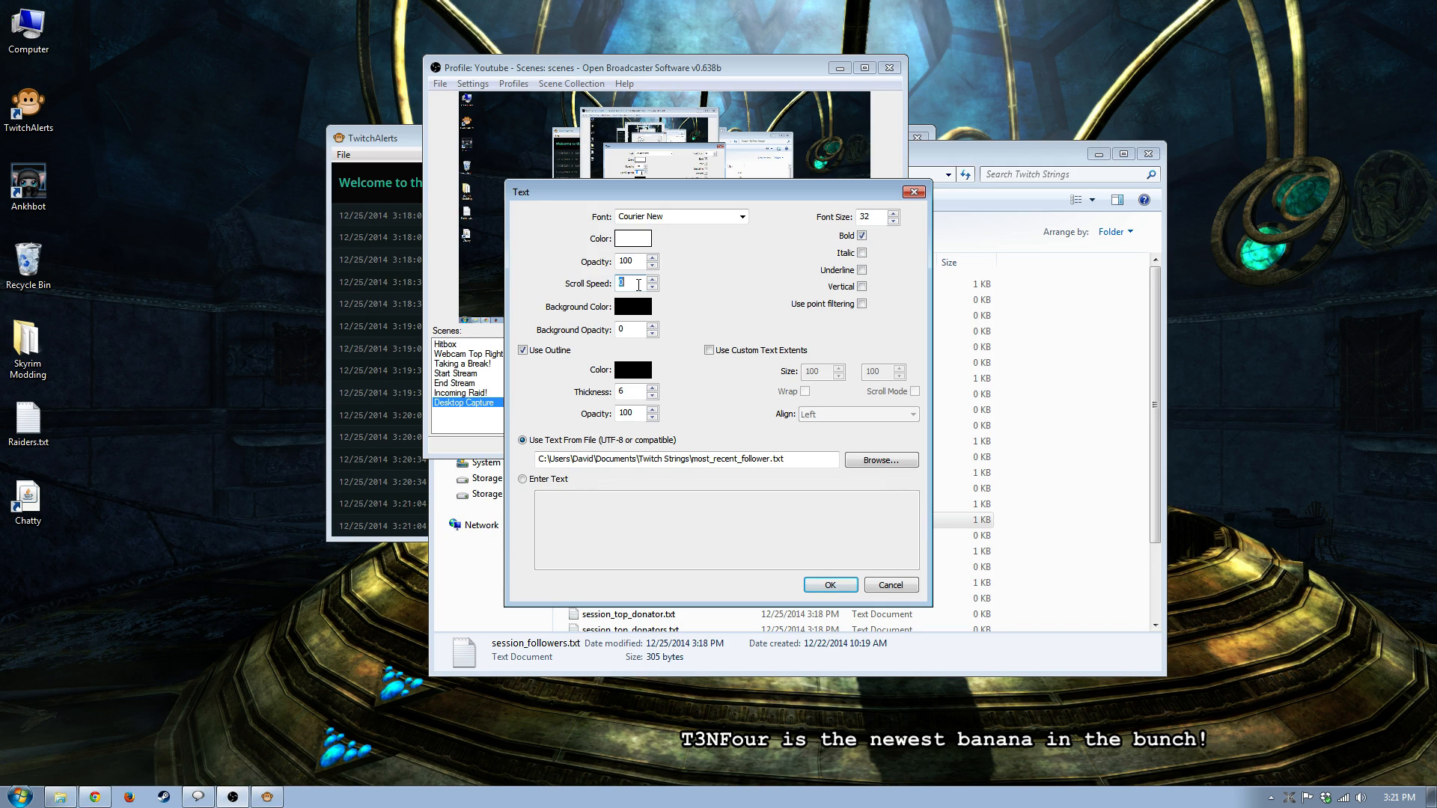
type("45")
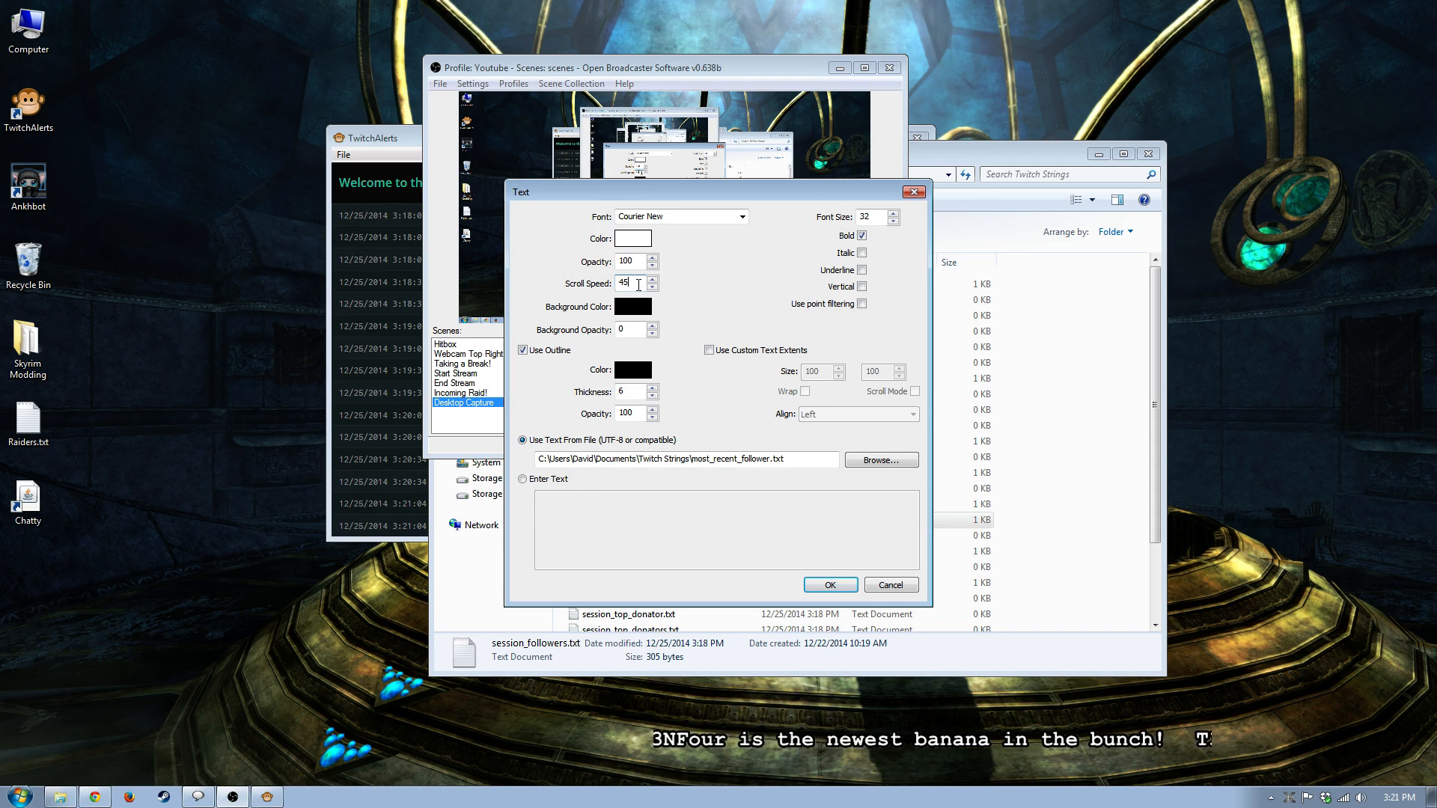
key("BackSpace")
key("BackSpace")
type("30")
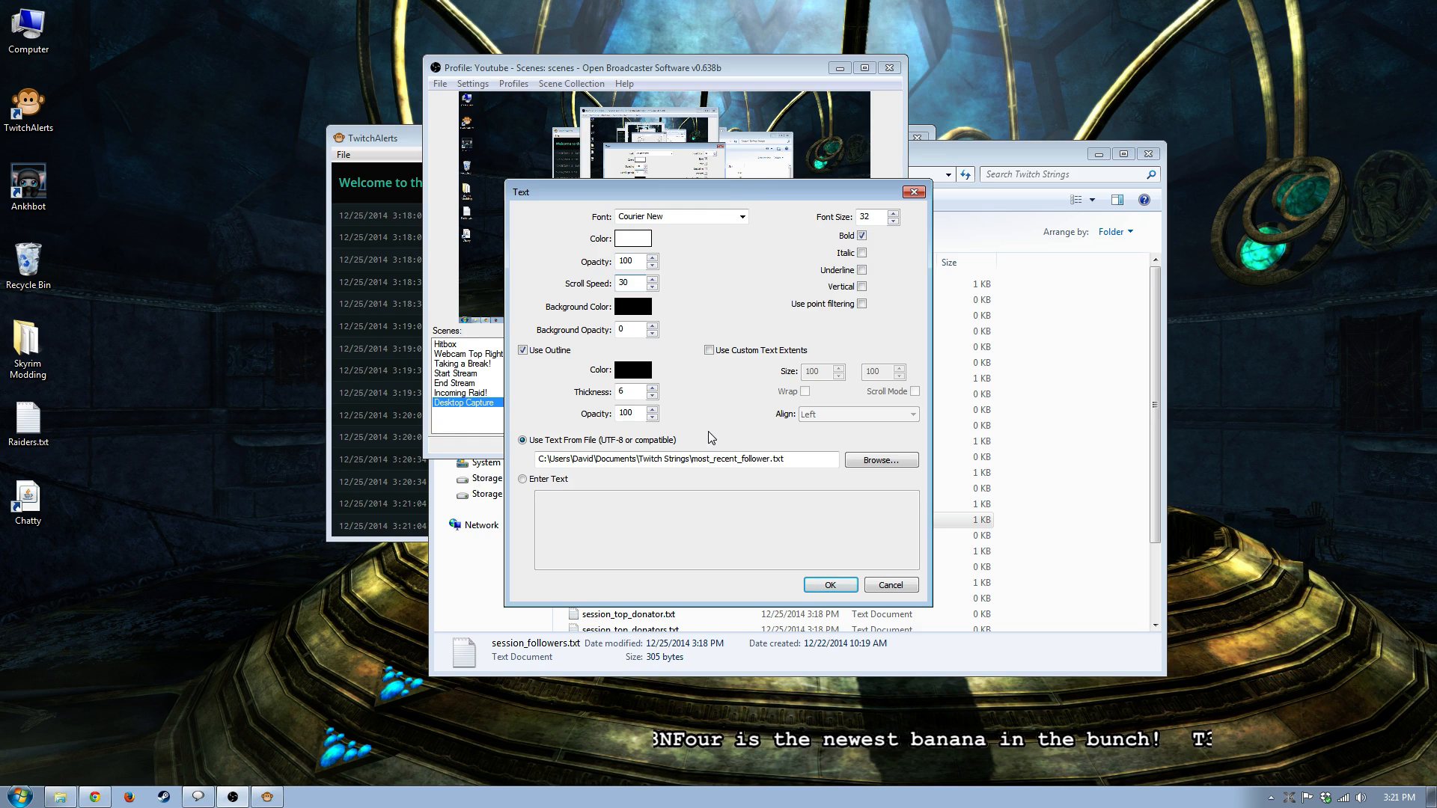
left_click(830, 584)
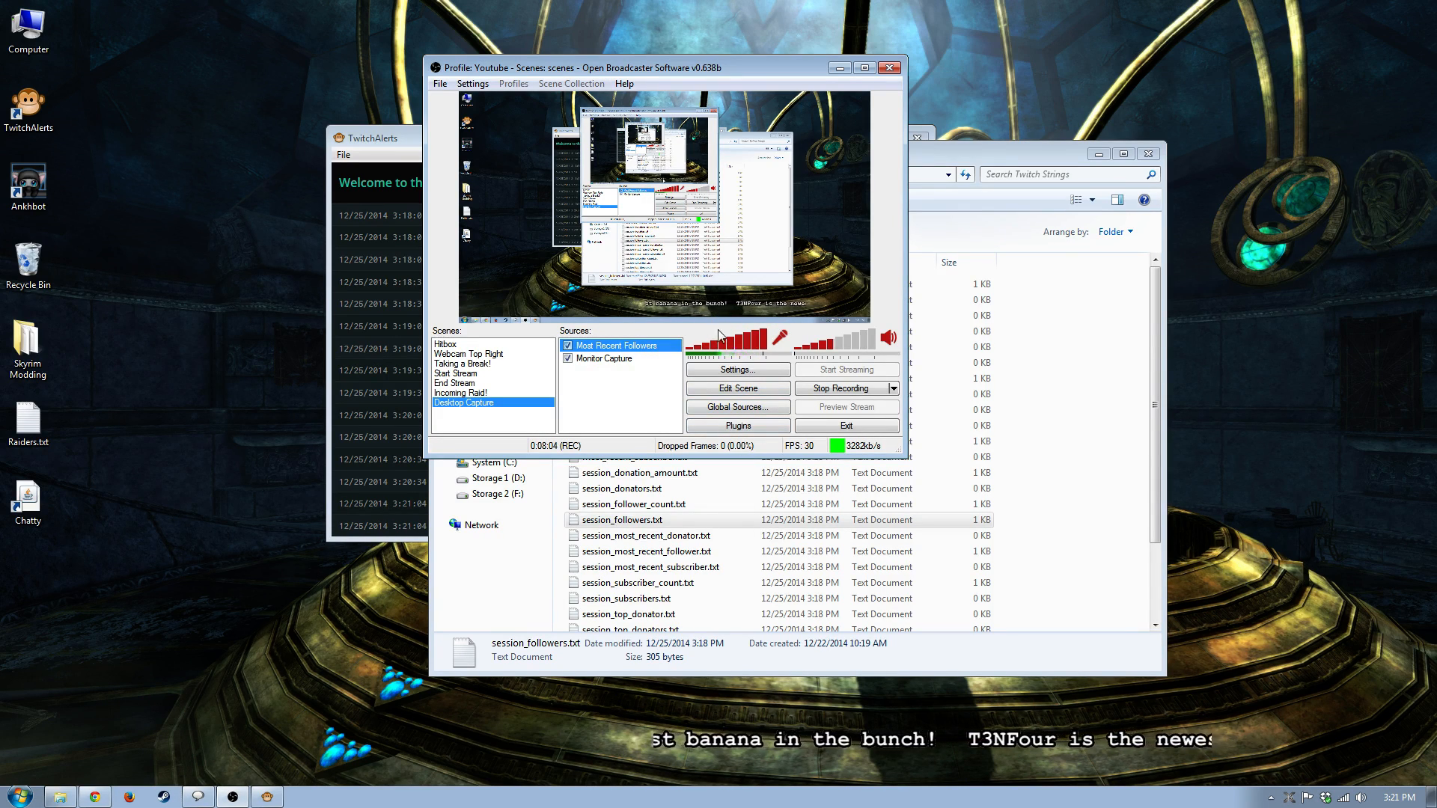
Enable custom text extents for the Most Recent Followers source and set their width to 300.
right_click(605, 345)
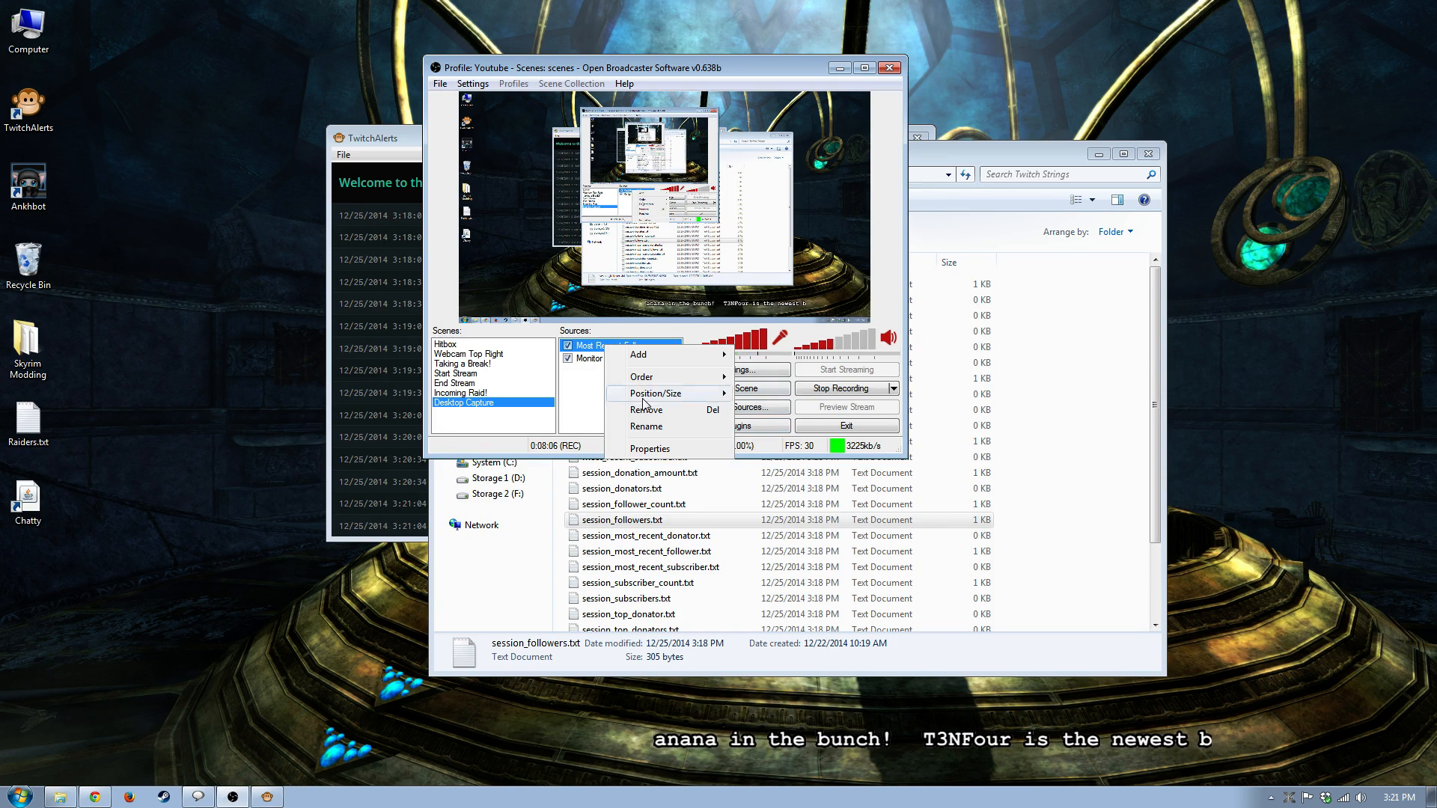
left_click(649, 449)
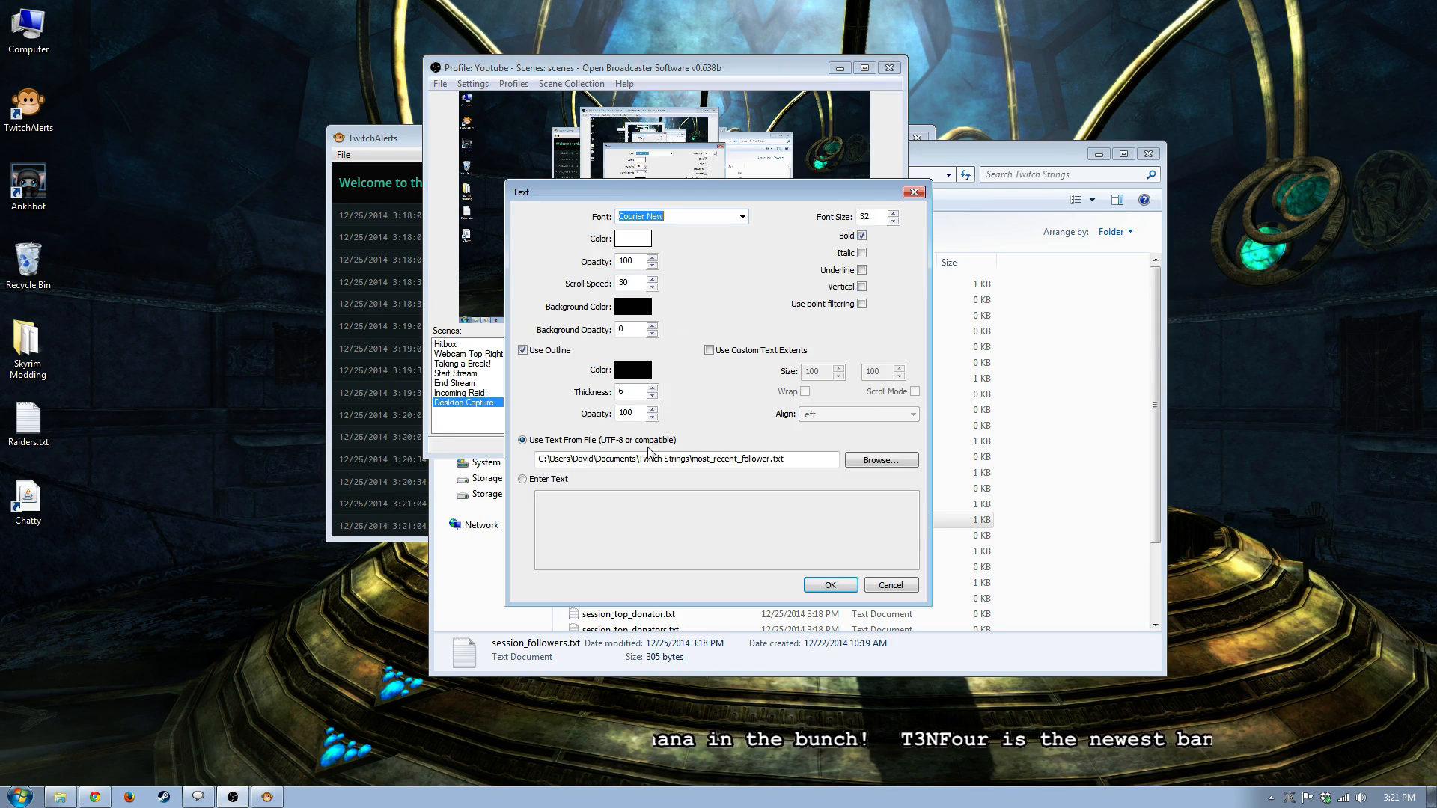
left_click(763, 349)
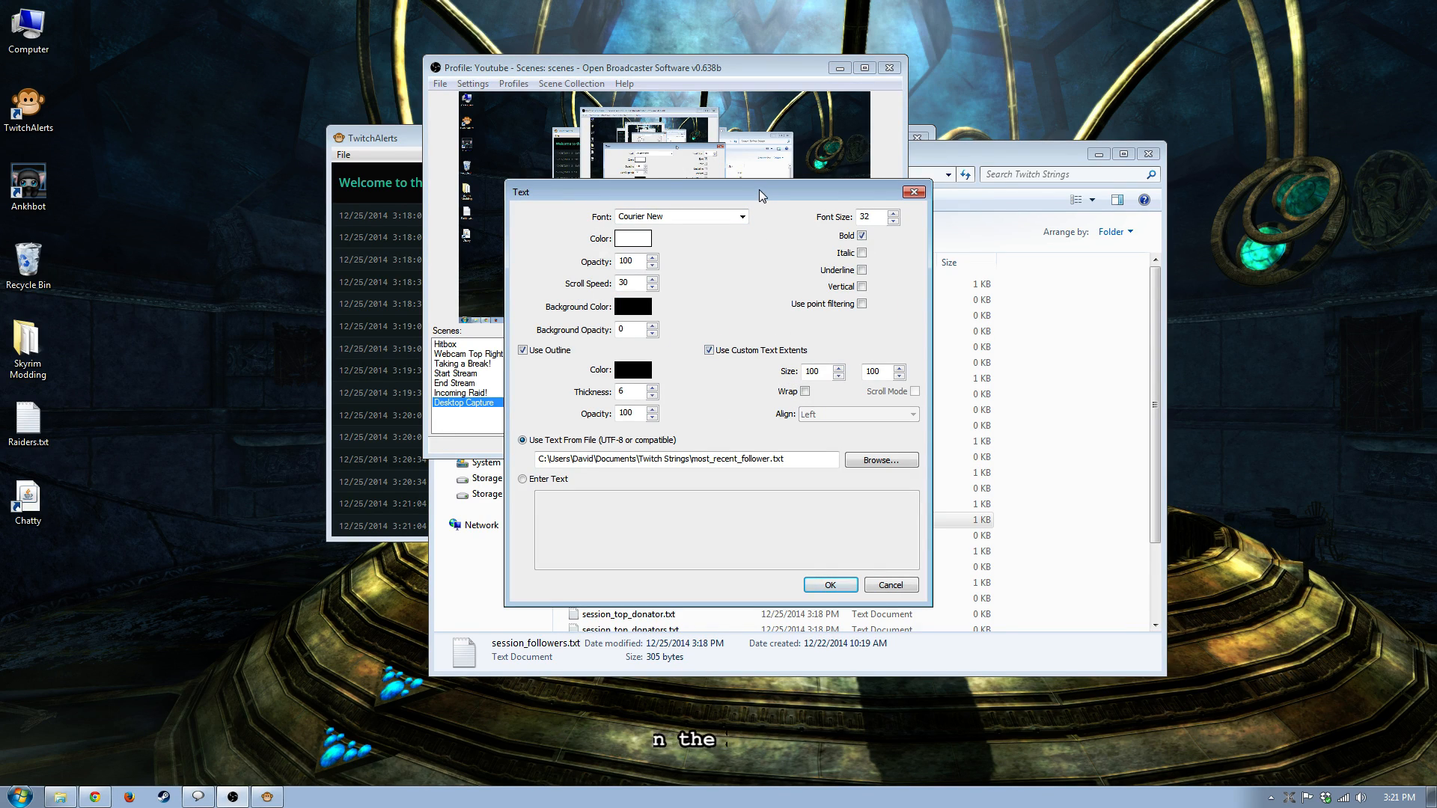
left_click_drag(760, 196, 1222, 188)
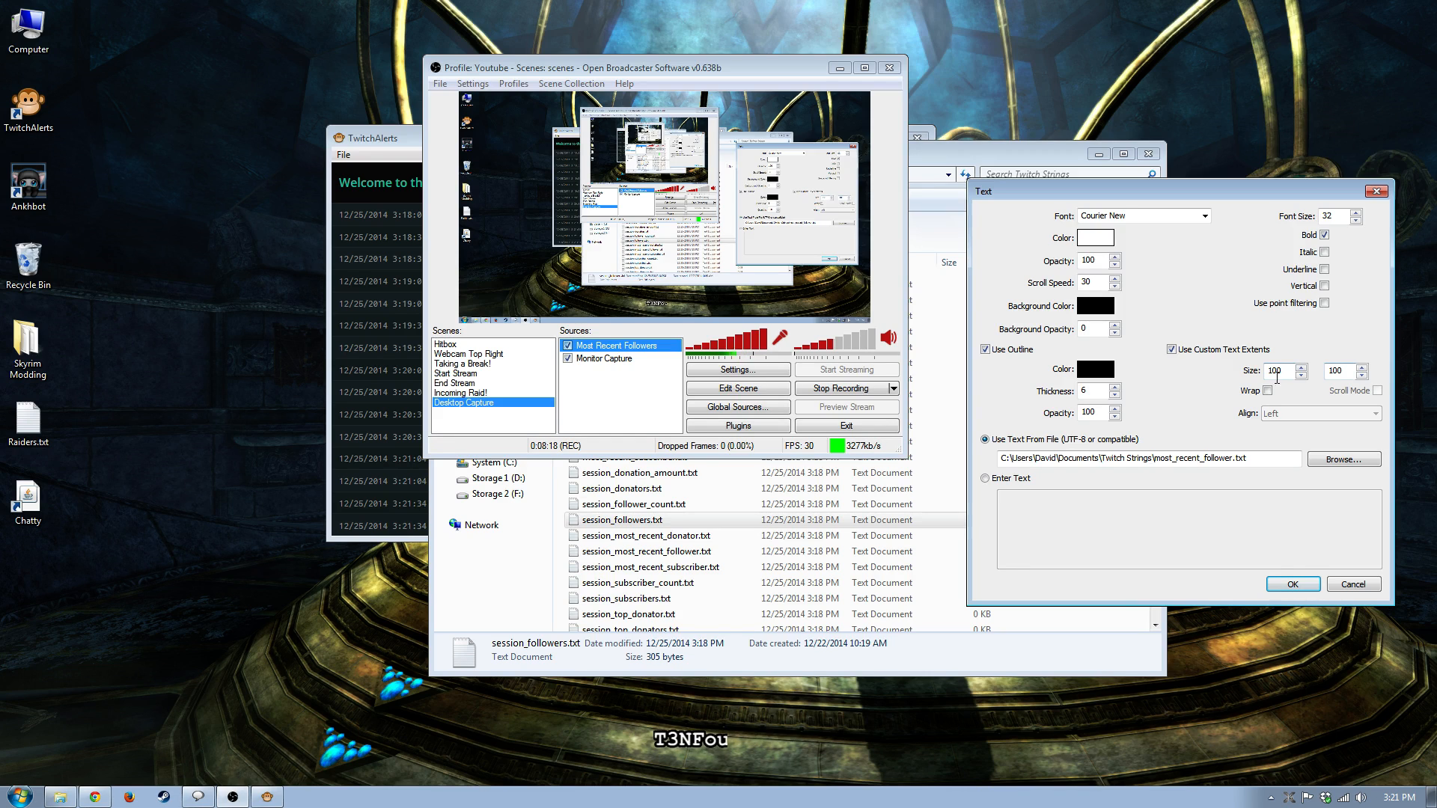
double_click(1276, 372)
type("500")
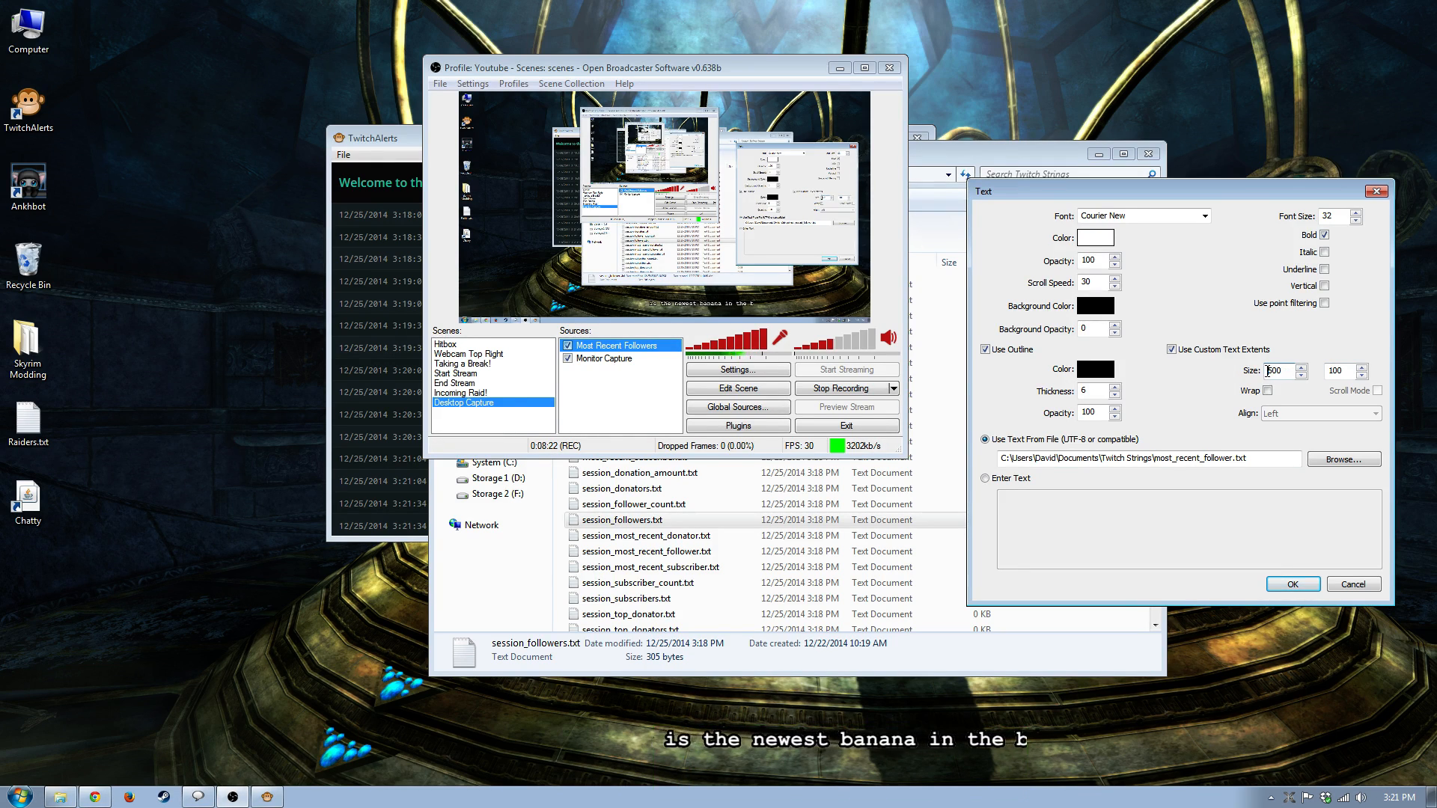
double_click(1335, 372)
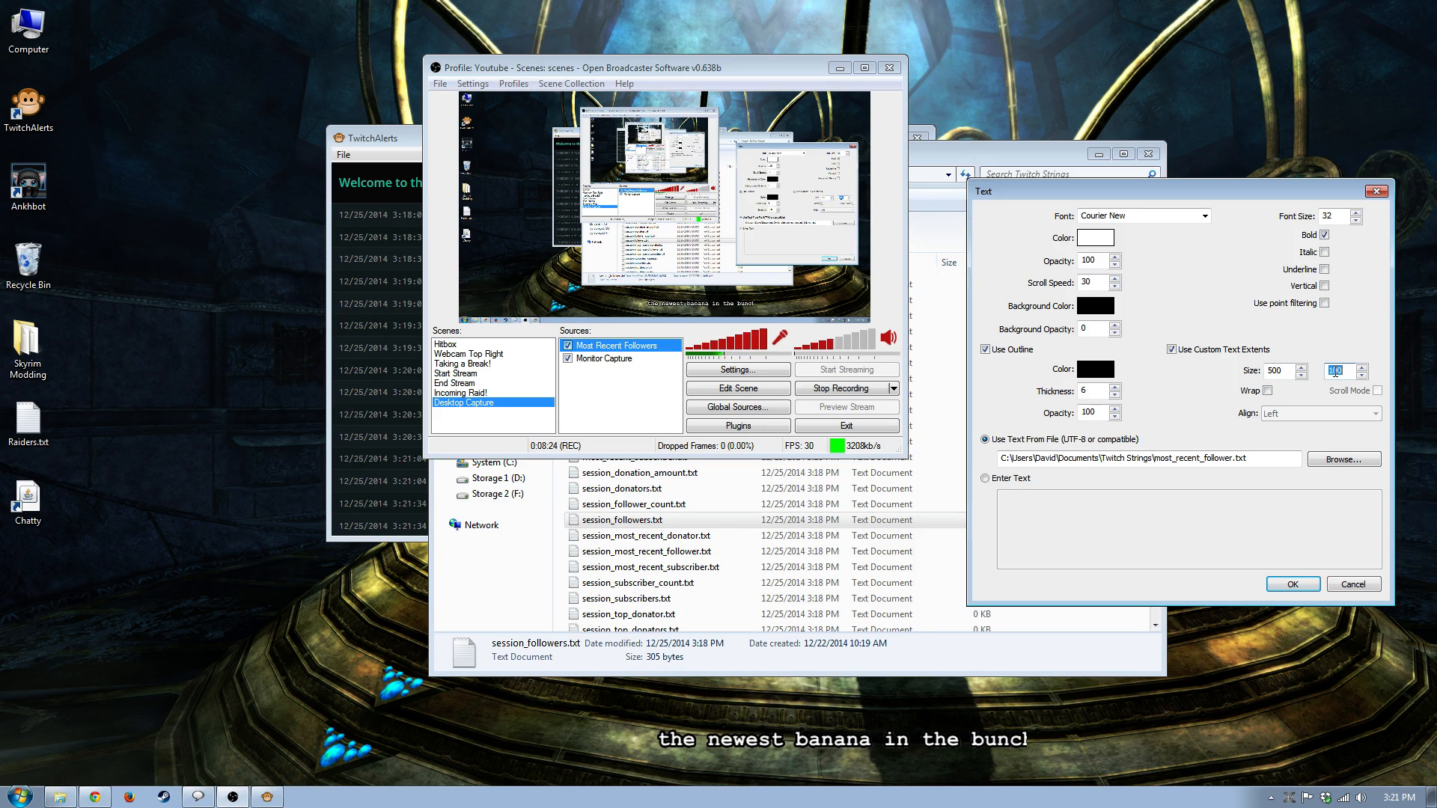
double_click(1277, 372)
type("300")
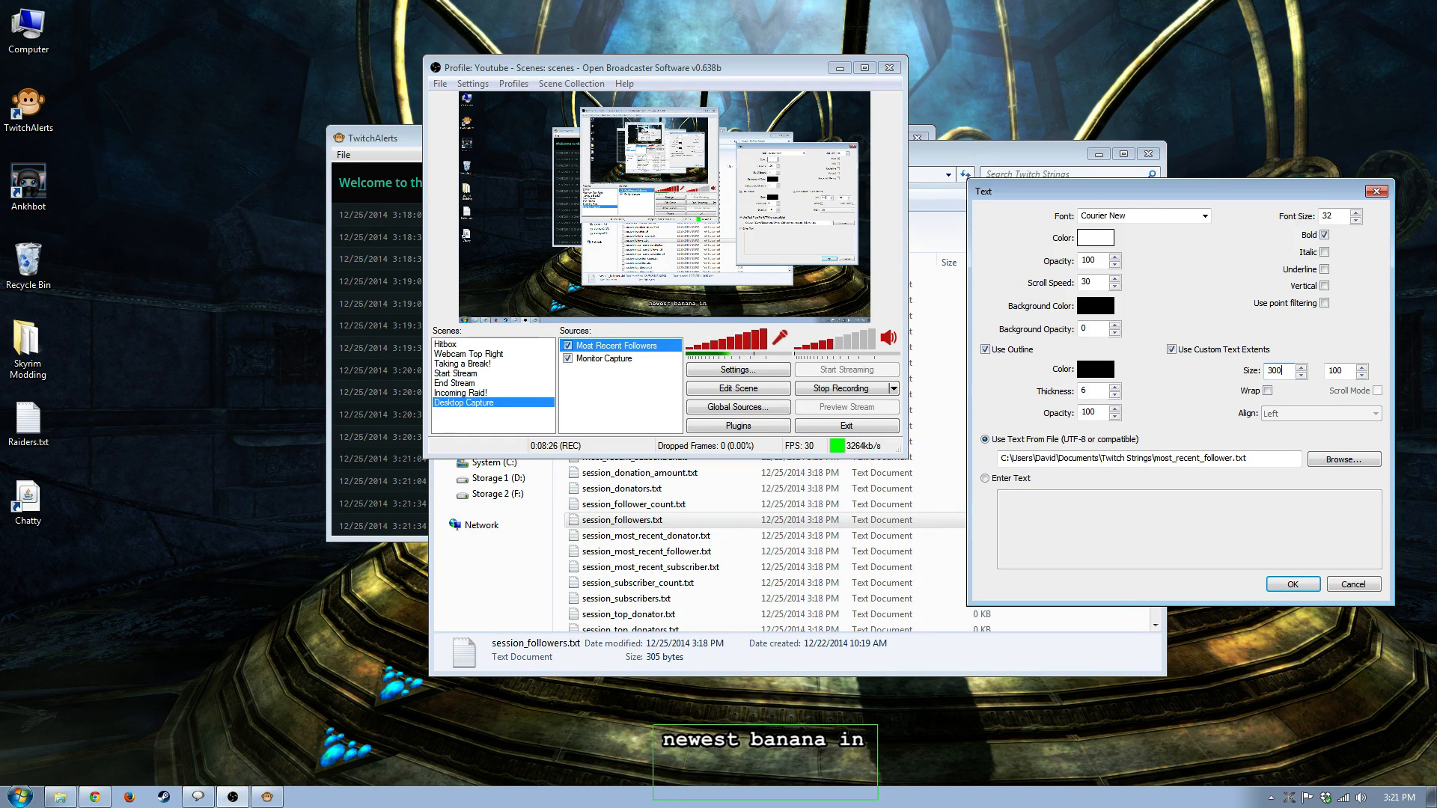
left_click(1334, 370)
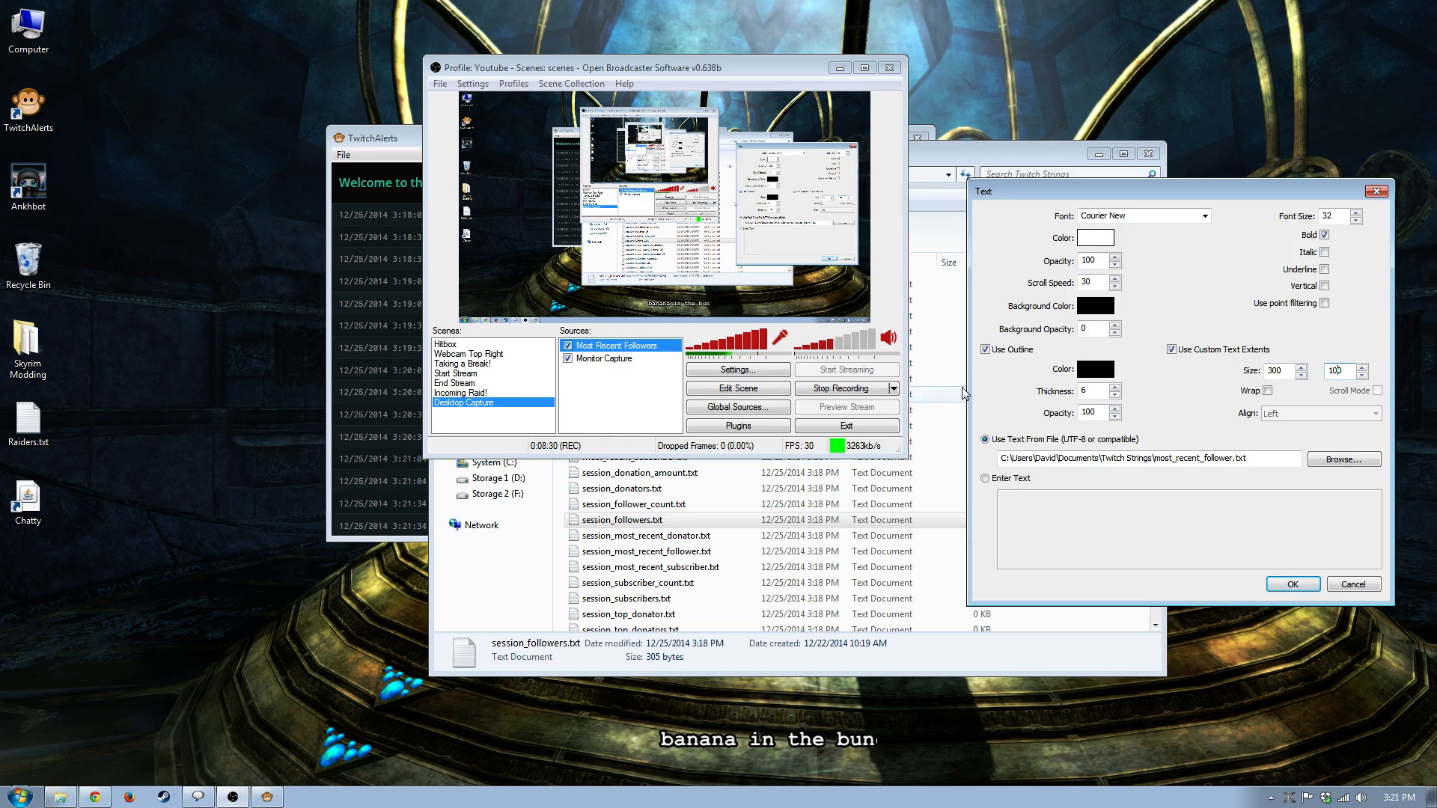
left_click(1292, 584)
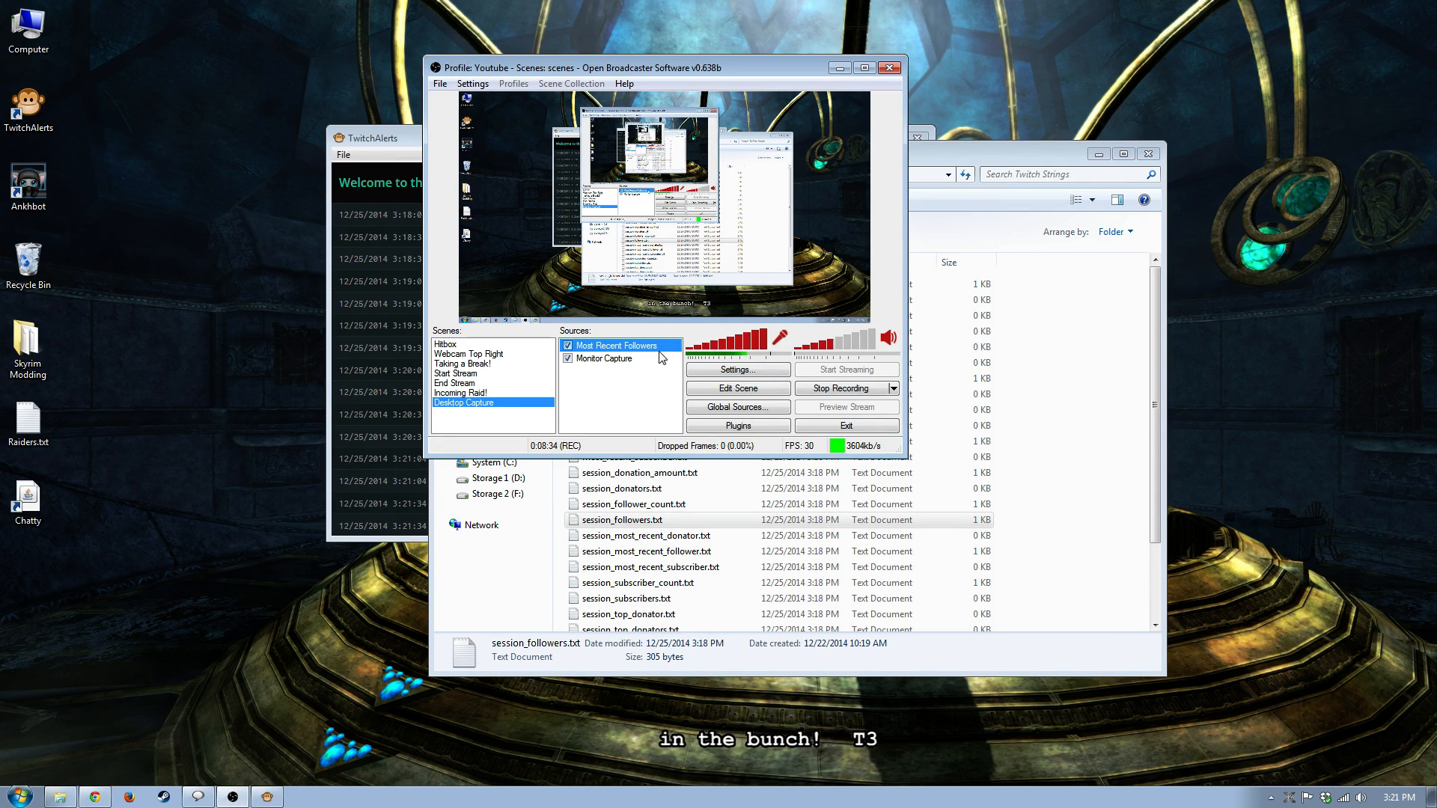
Add another Text source named "Follower List" to the Desktop Capture scene.
right_click(600, 423)
mouse_move(660, 427)
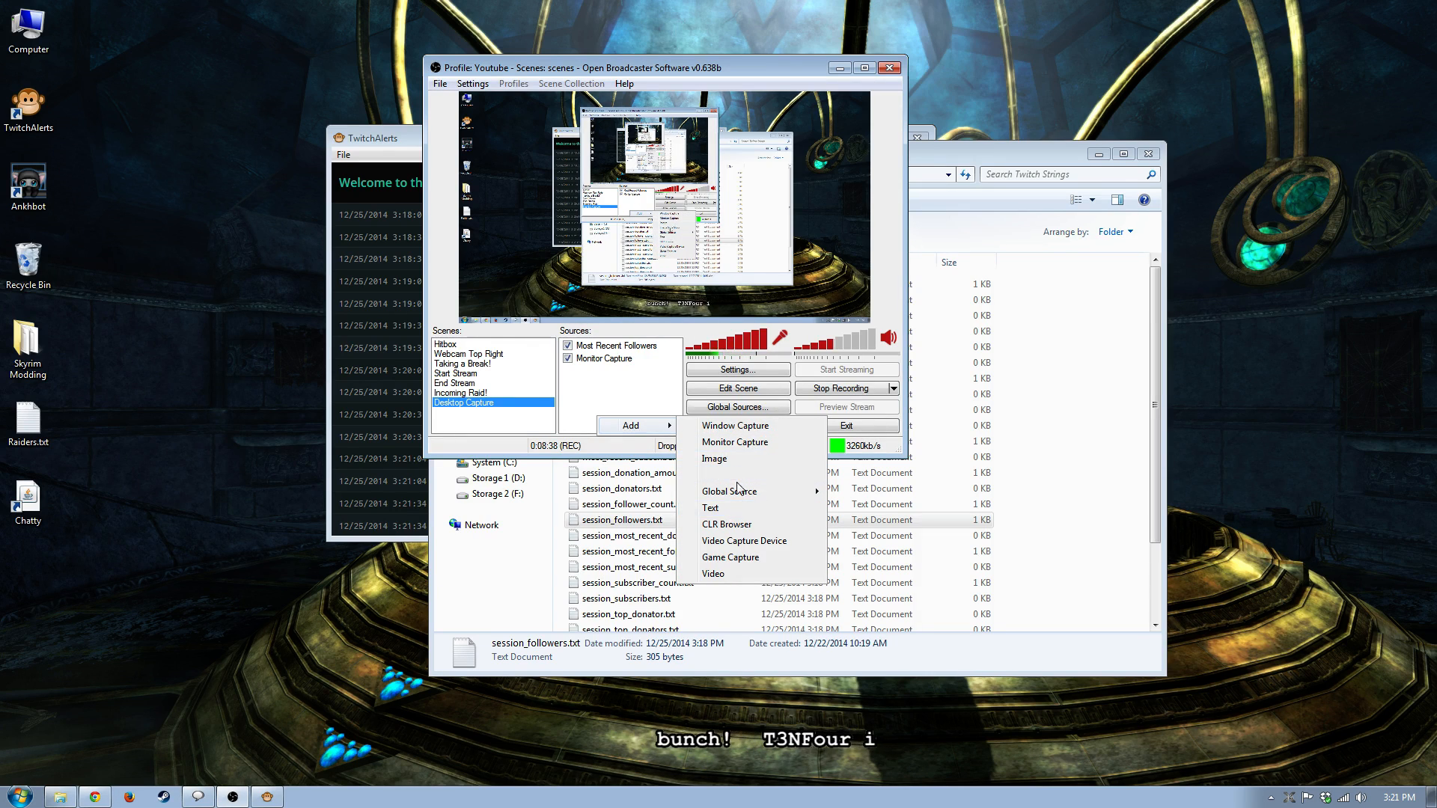
left_click(734, 507)
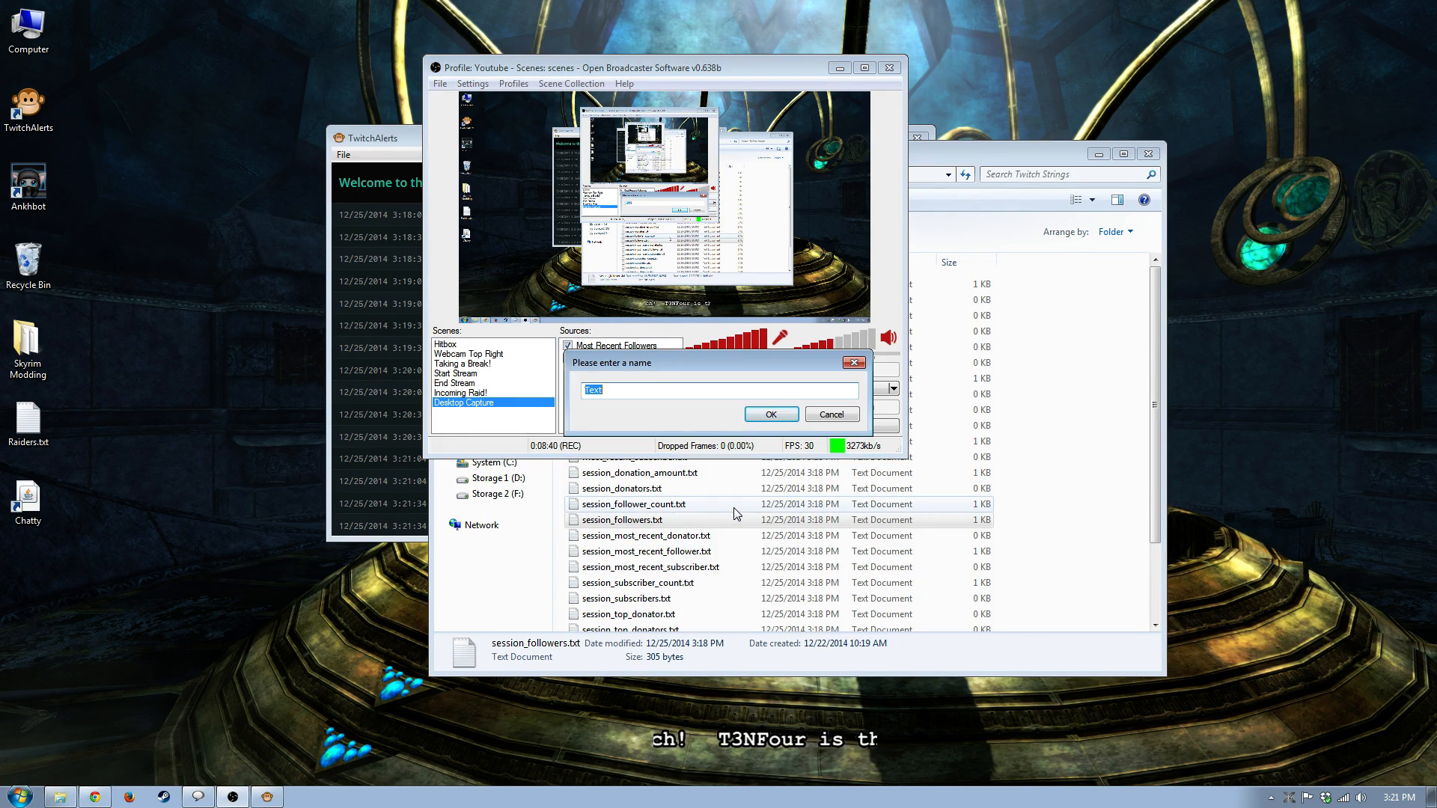
type("Follower")
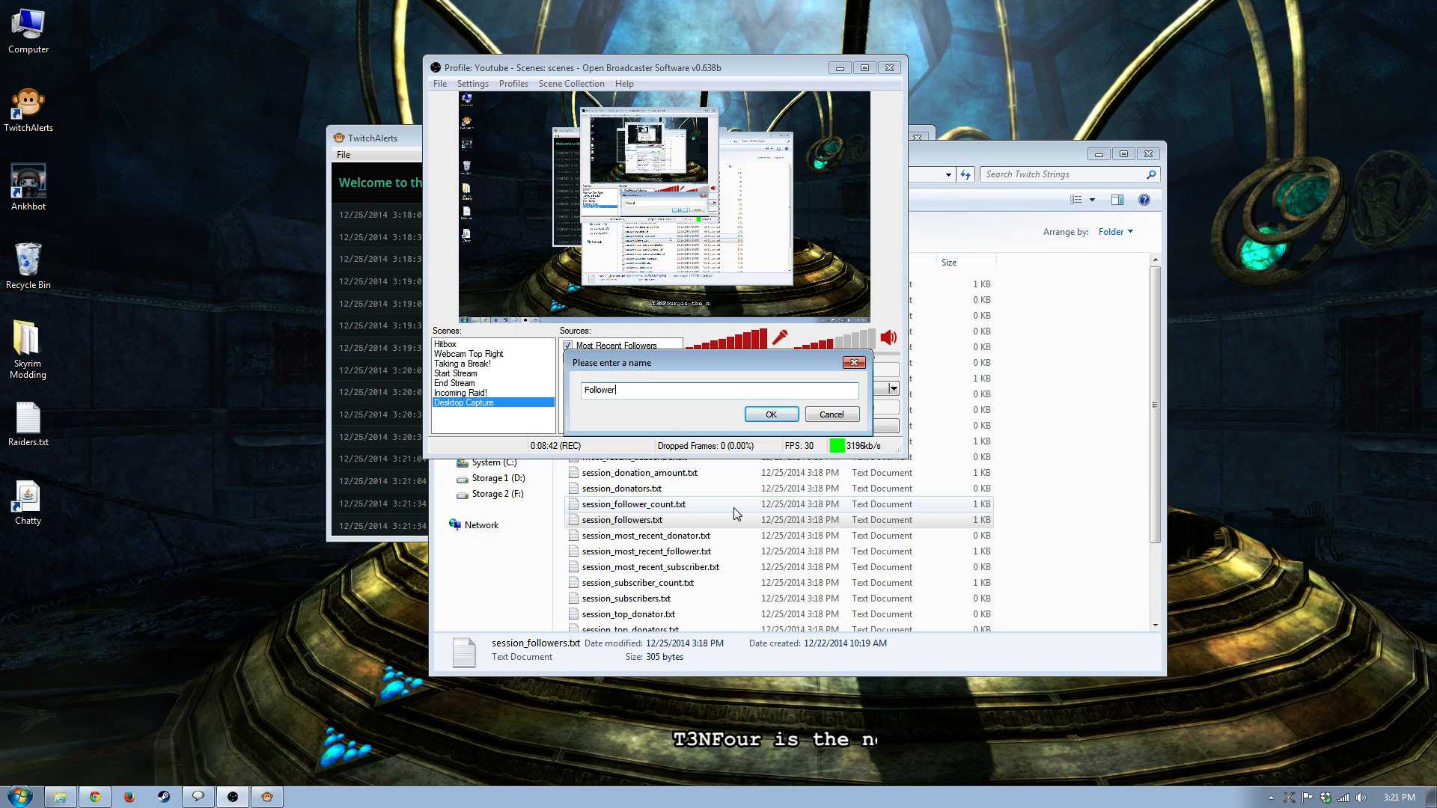
type(" List")
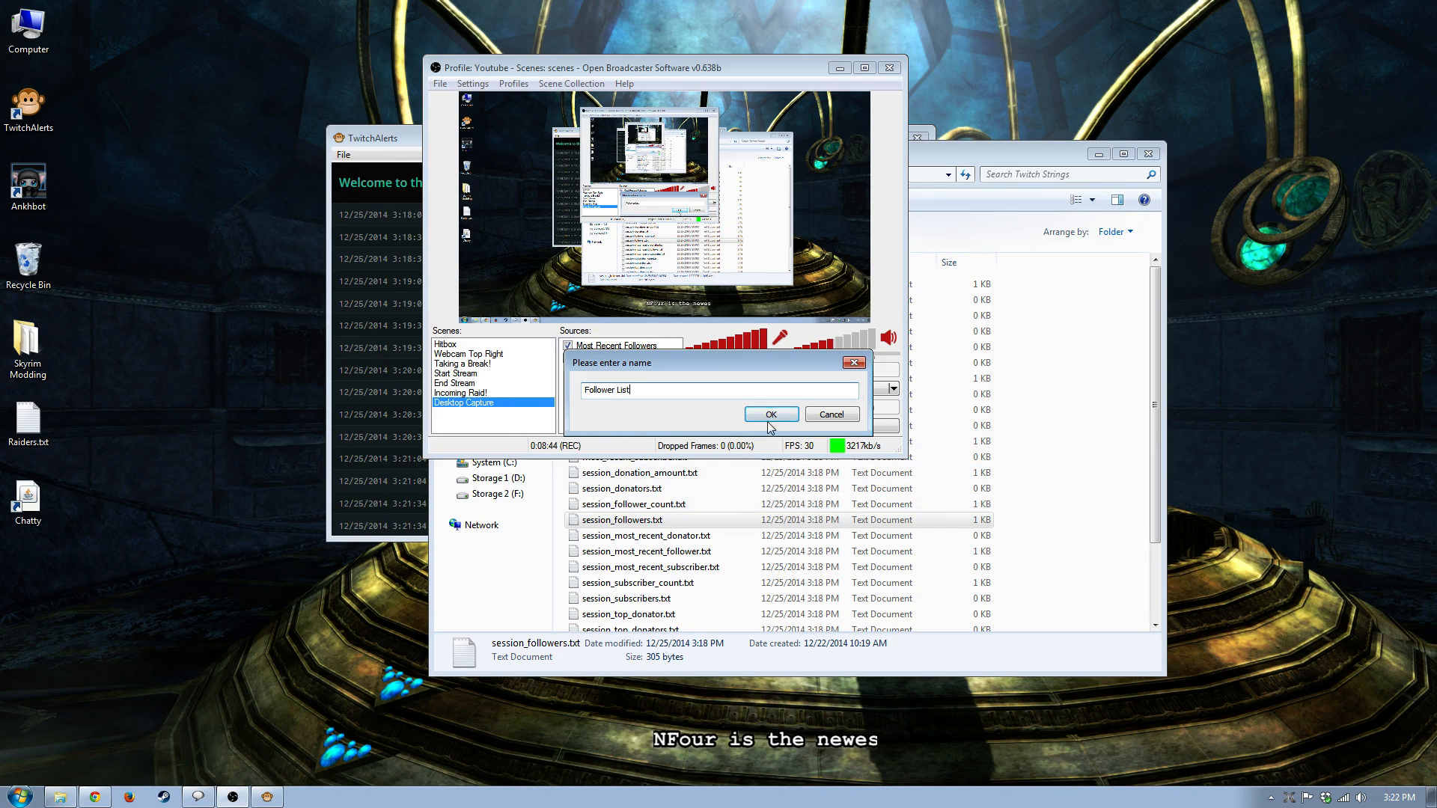
left_click(769, 416)
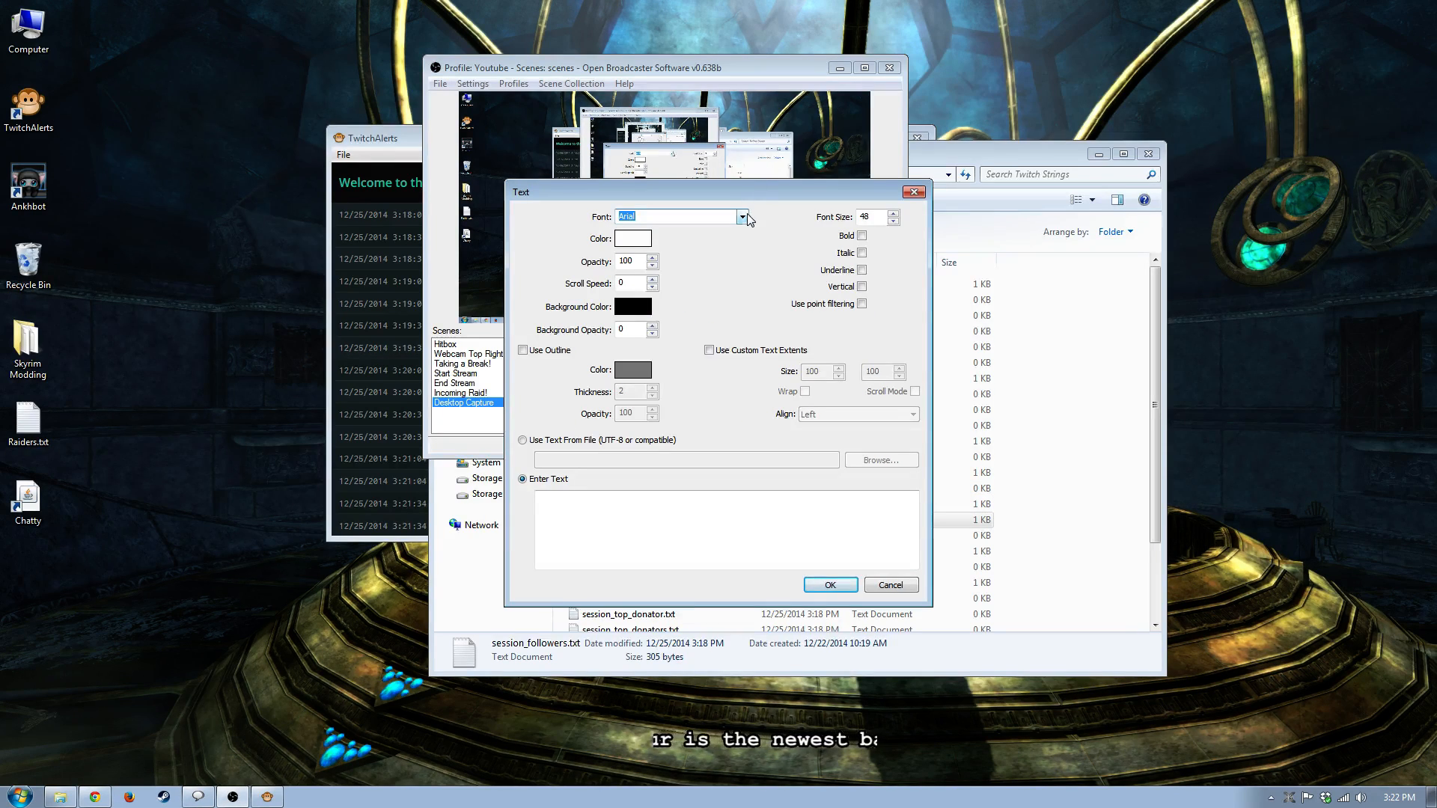
Set the Follower List source's font to Courier New.
left_click(742, 217)
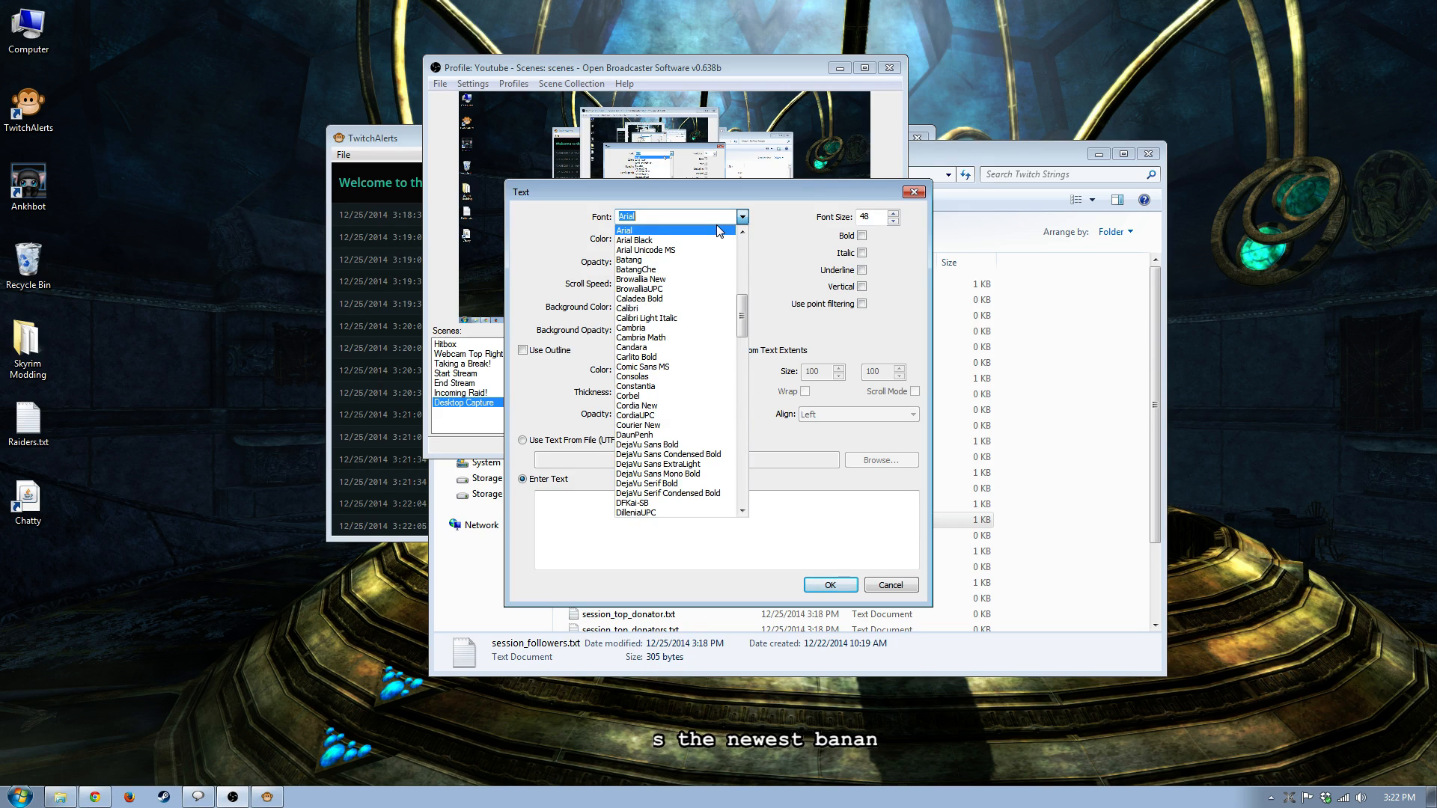
type("Cour")
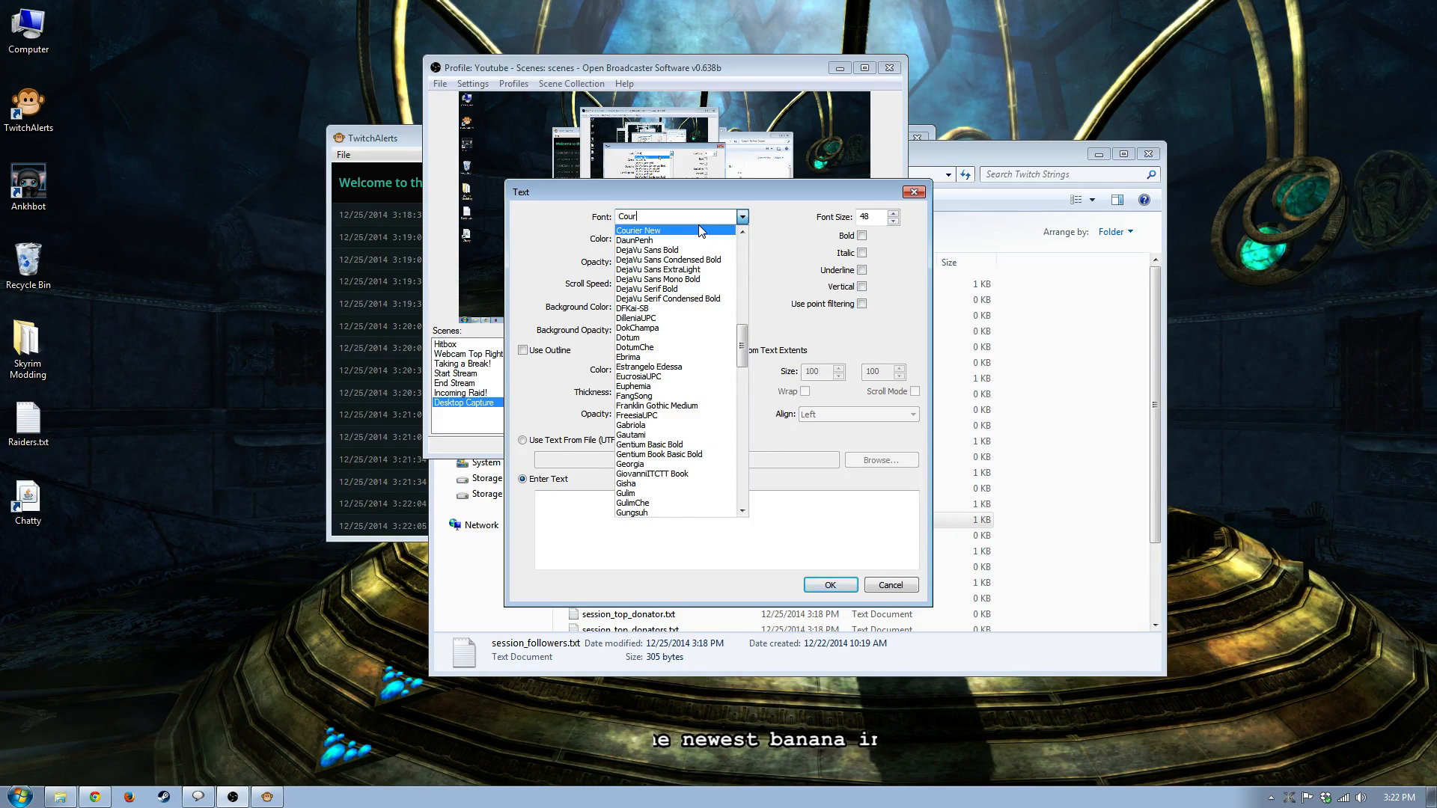
left_click(698, 230)
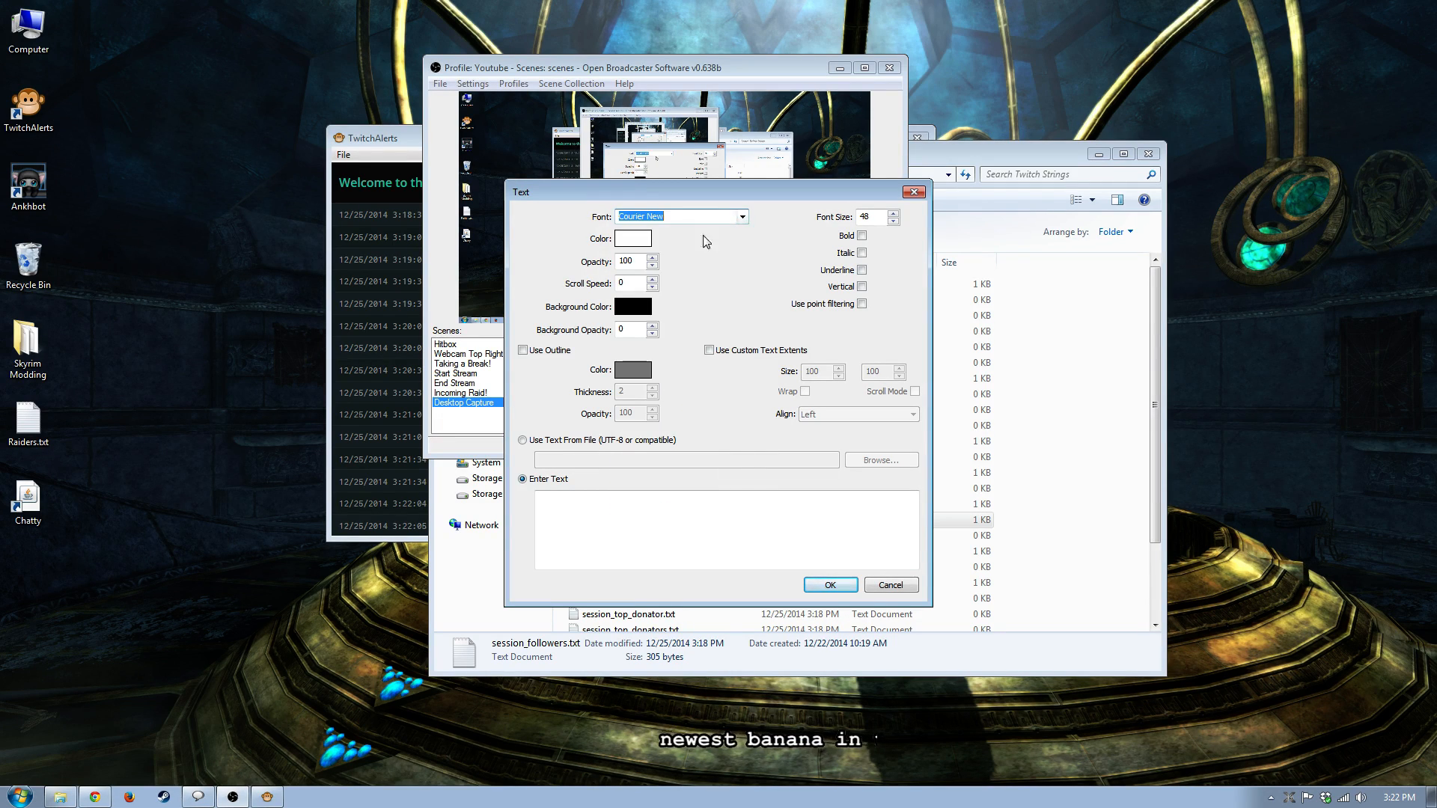
Style the Follower List text at font size 32 in bold with a black outline of thickness 6.
double_click(878, 219)
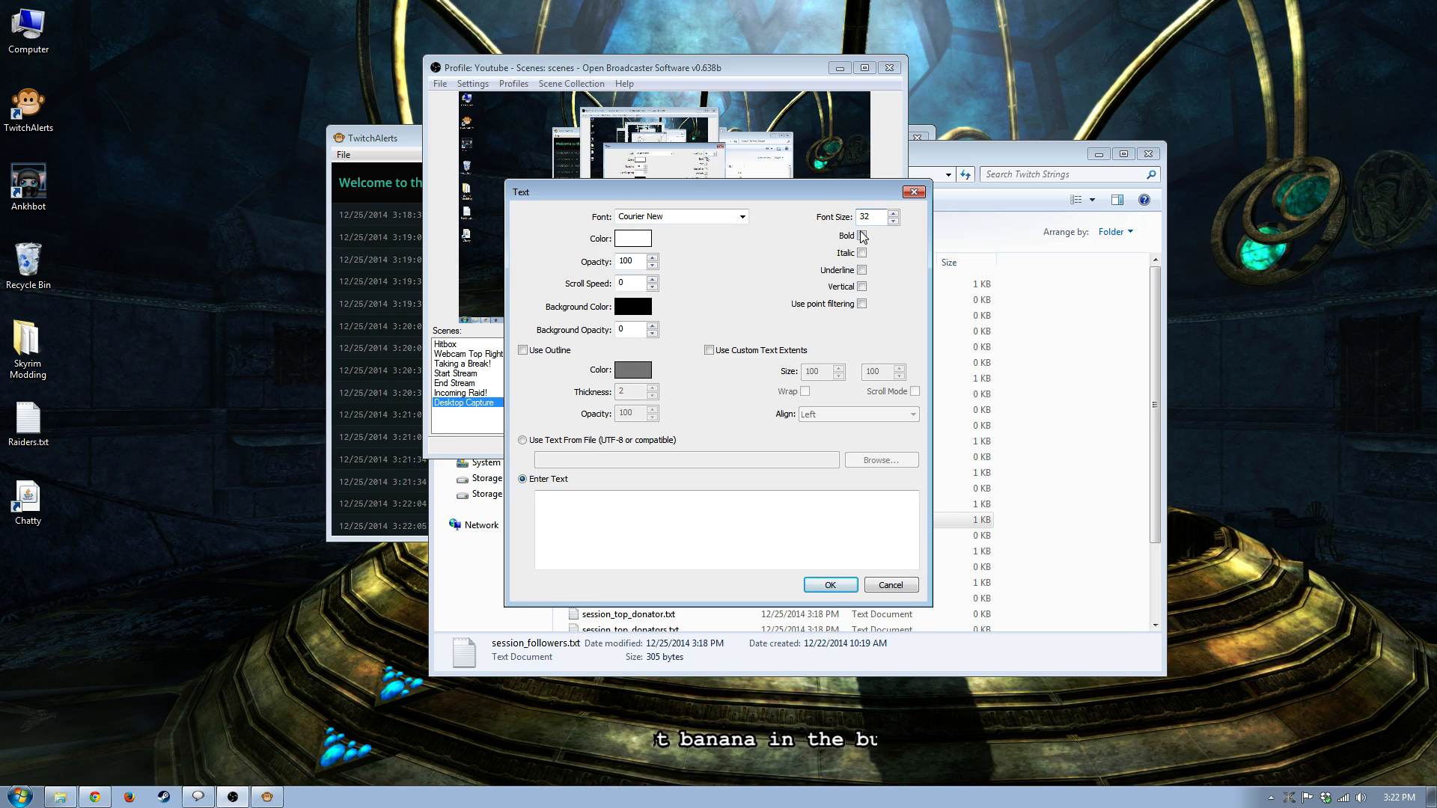
left_click(862, 236)
left_click(550, 350)
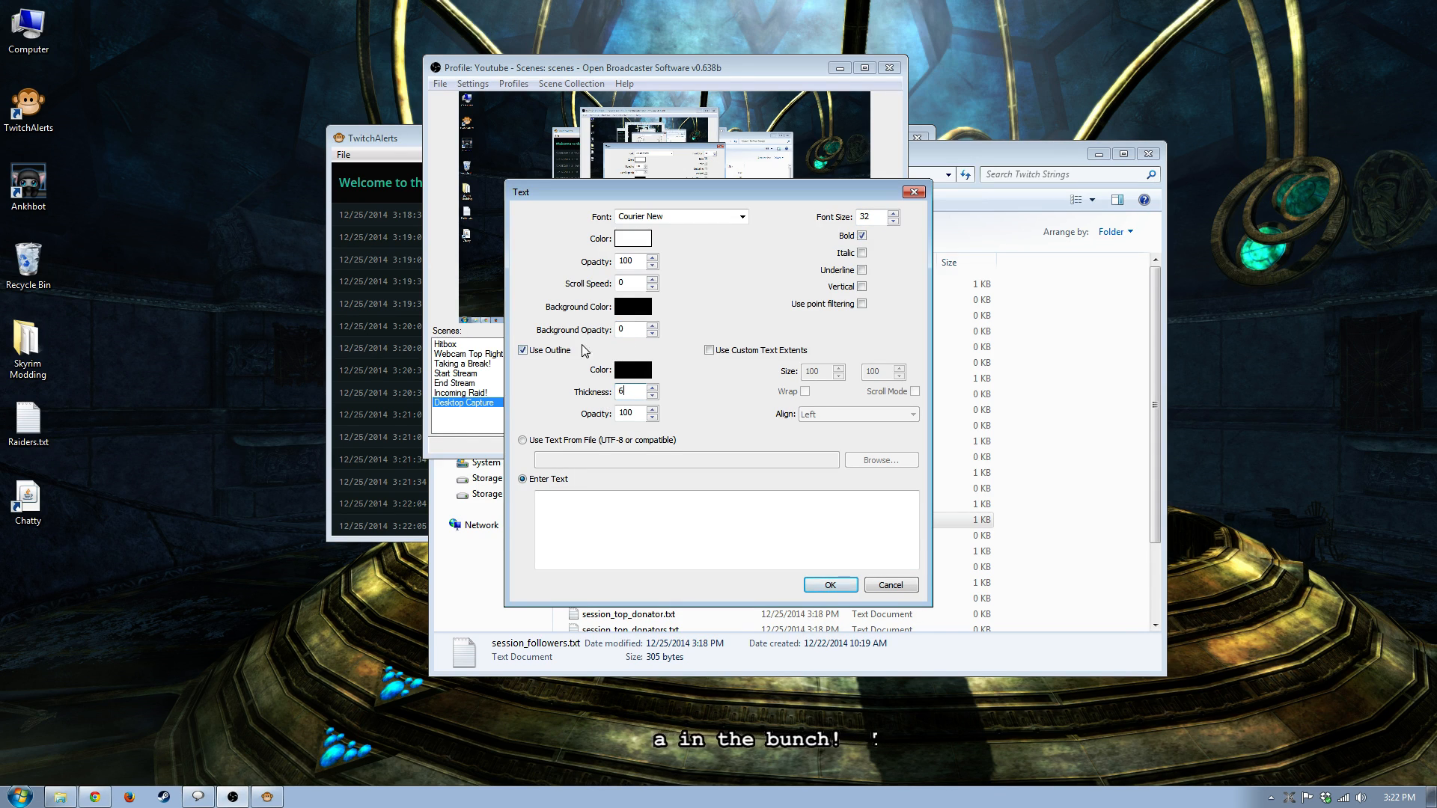
Set the Follower List source's scroll speed to 30 and enable custom text extents with a width of 500.
double_click(638, 283)
type("3")
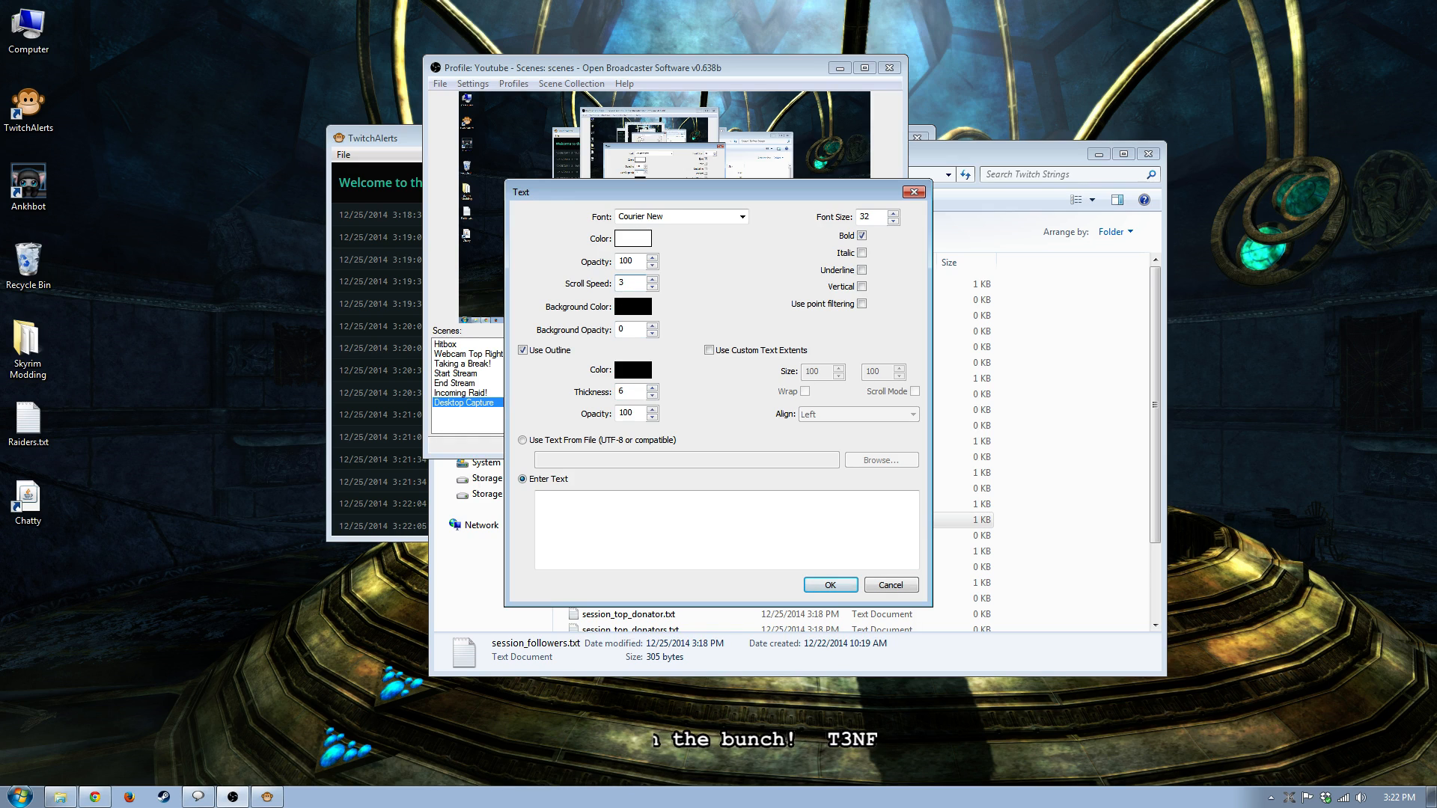
type("0")
left_click(709, 350)
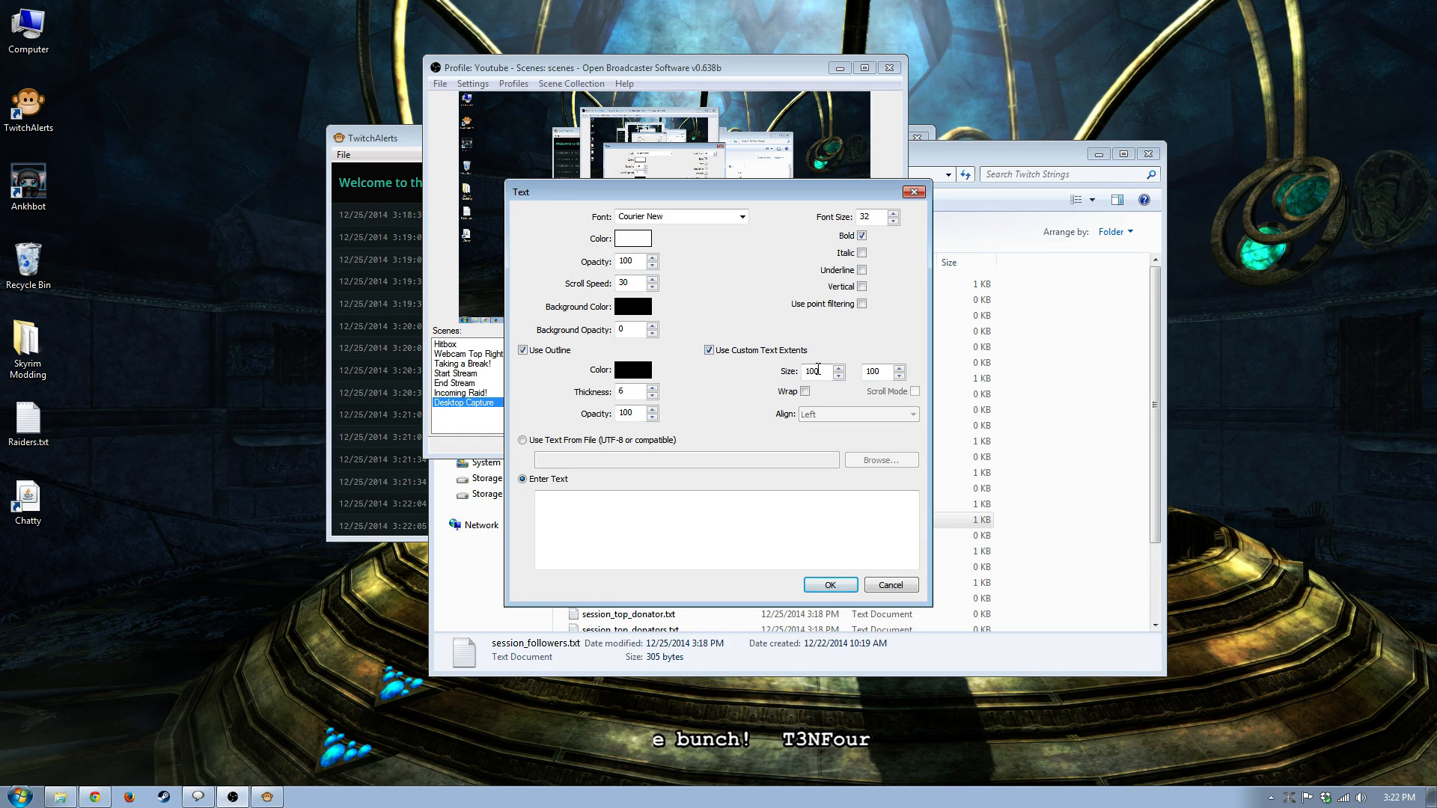
double_click(817, 370)
type("500")
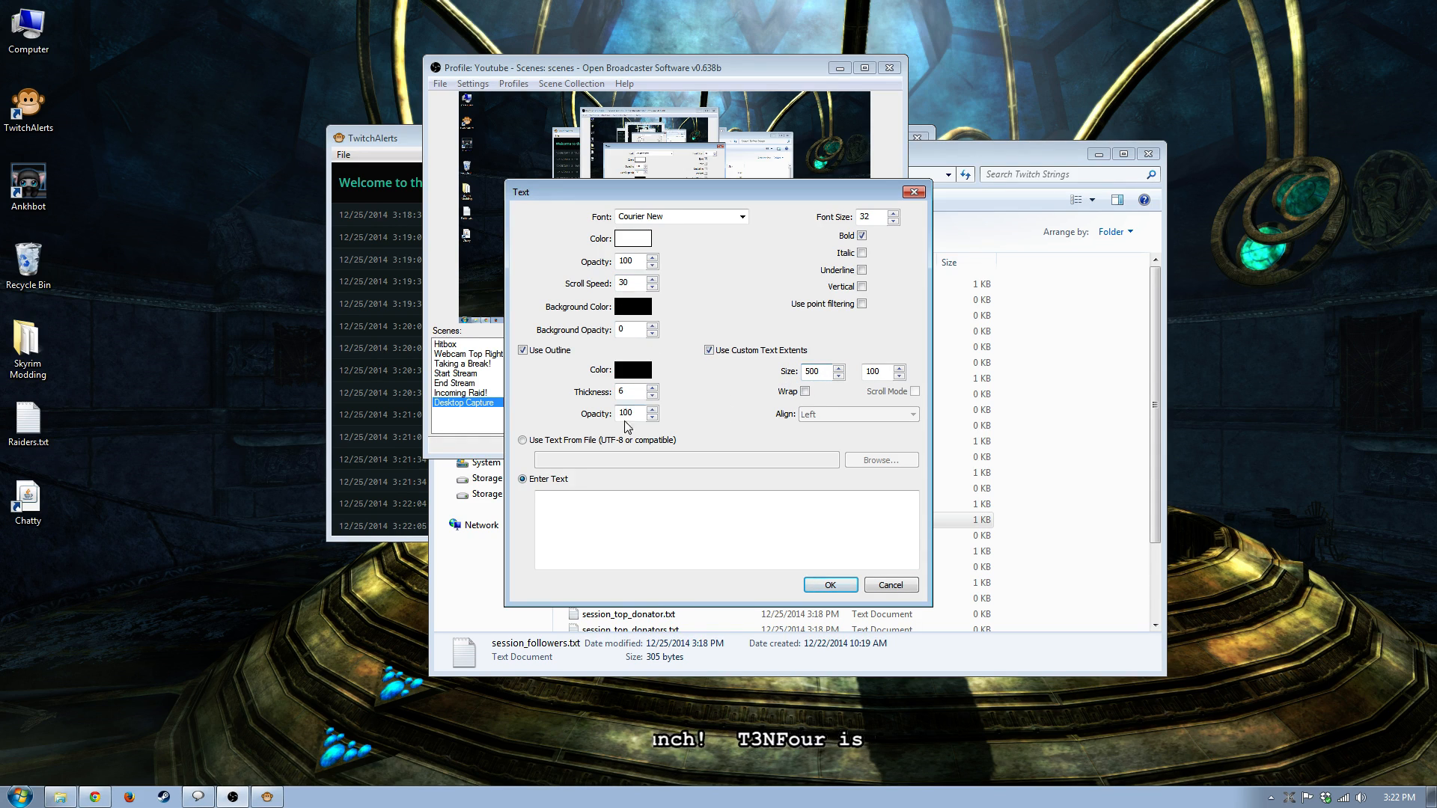
Switch the Follower List source to text from a file and select session_followers.txt in the Twitch Strings folder.
left_click(522, 440)
left_click(879, 460)
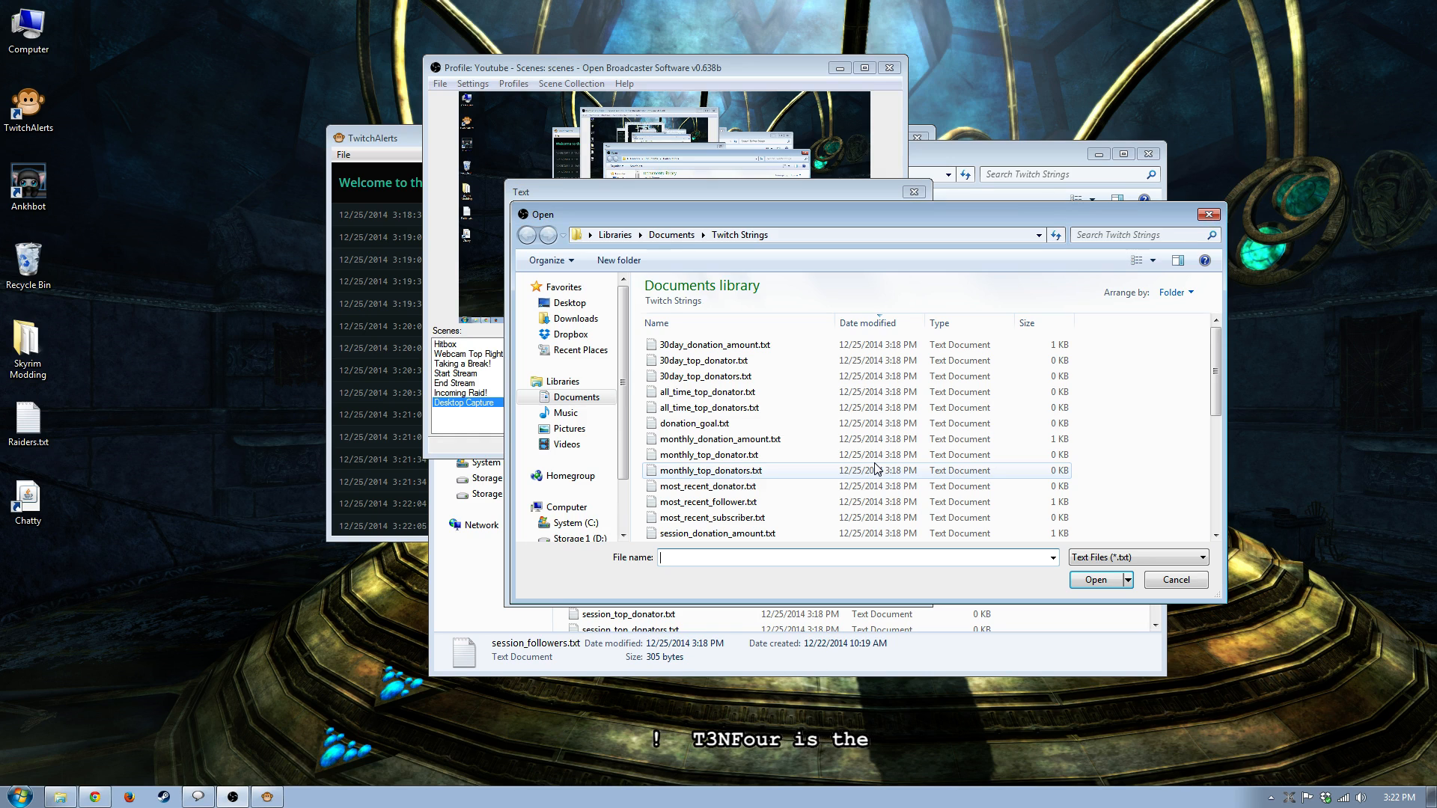
left_click(1172, 579)
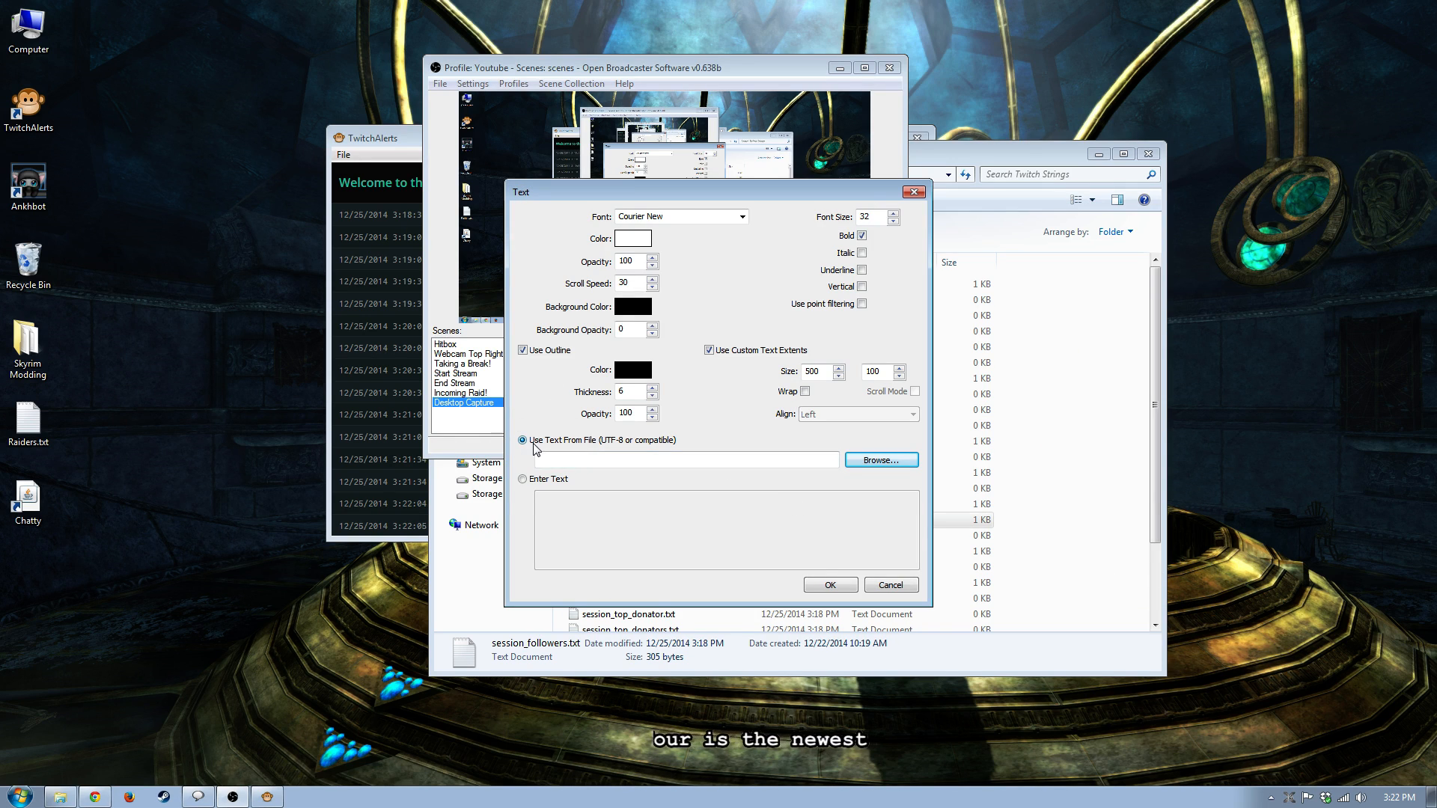
left_click(873, 461)
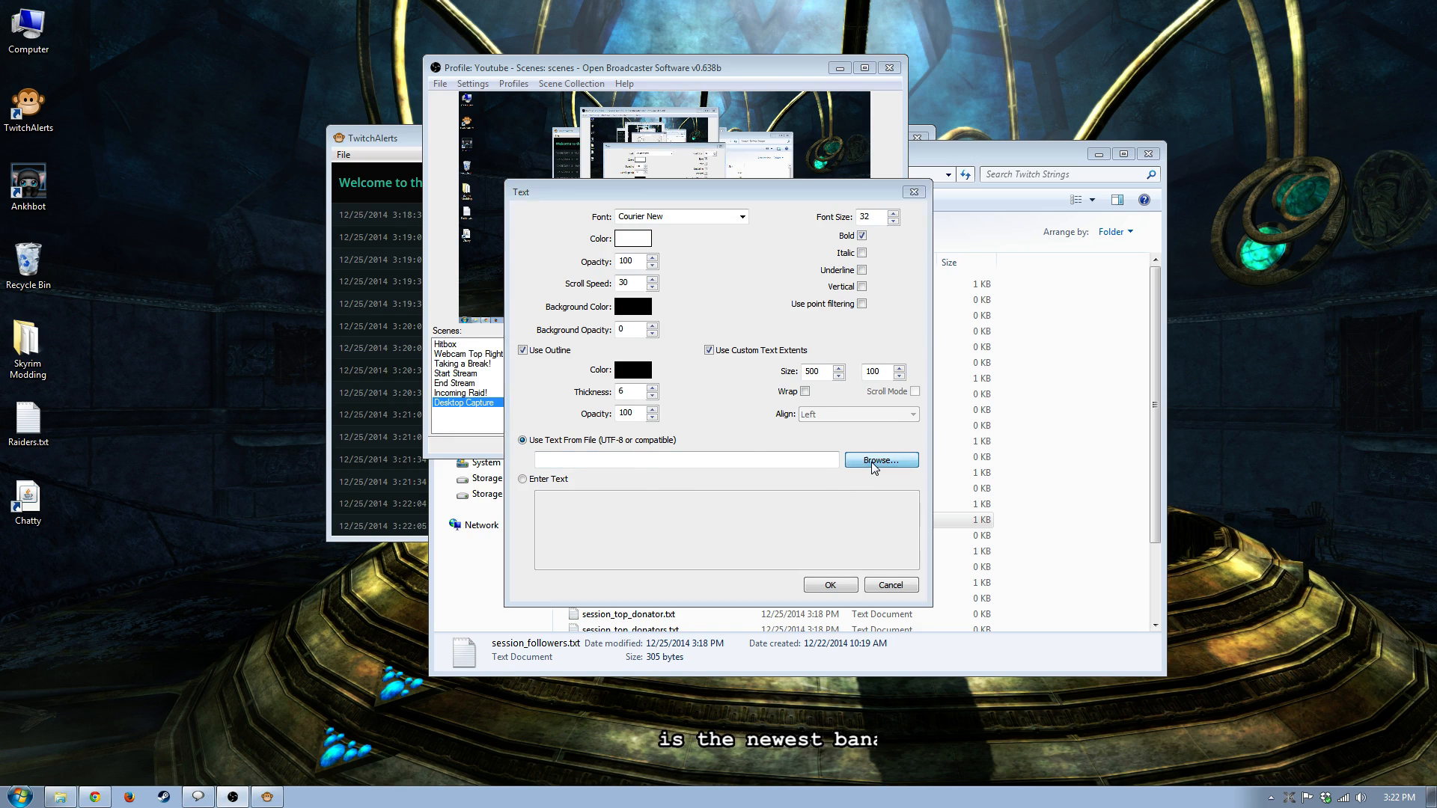
left_click(718, 471)
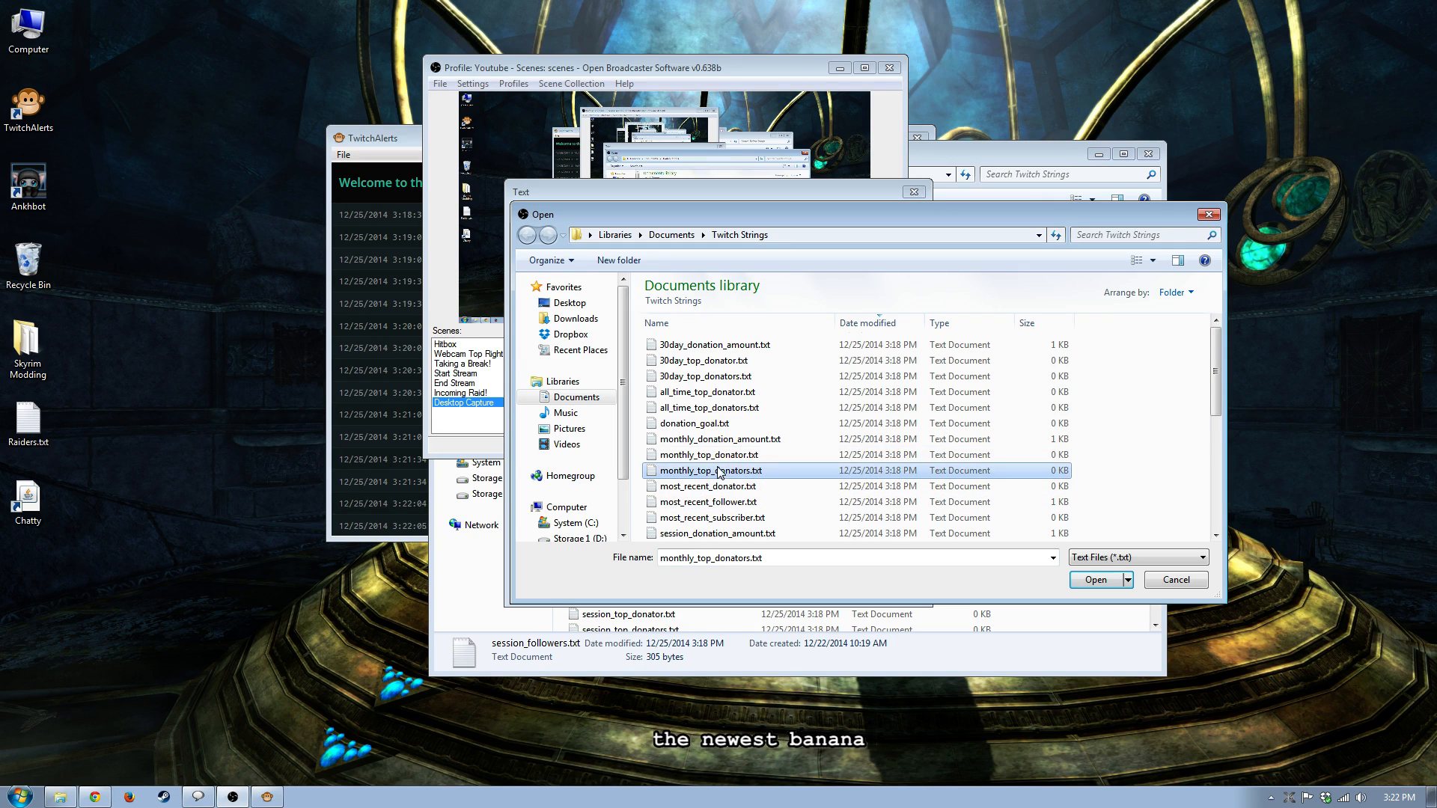
scroll(718, 471, "down", 2)
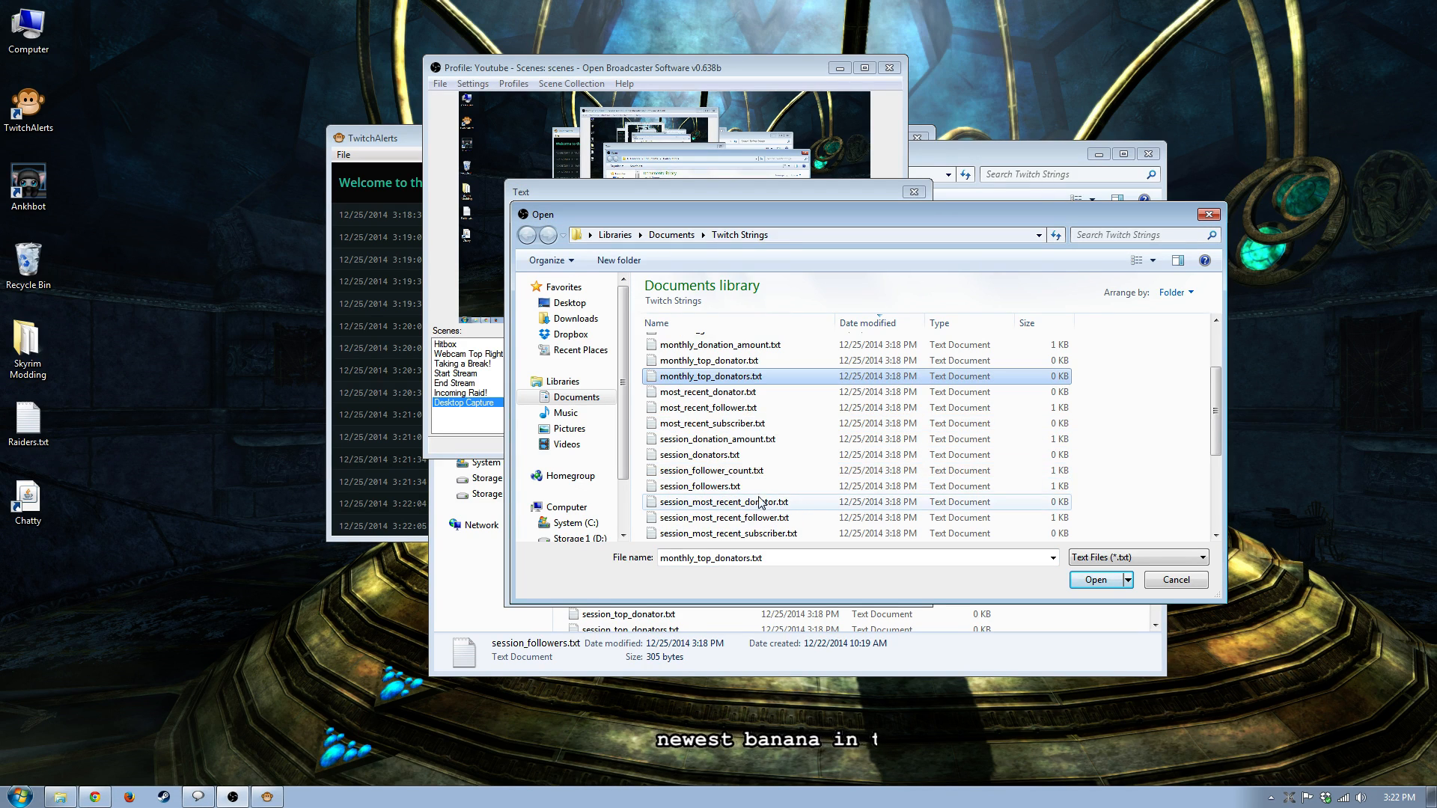
scroll(757, 509, "down", 1)
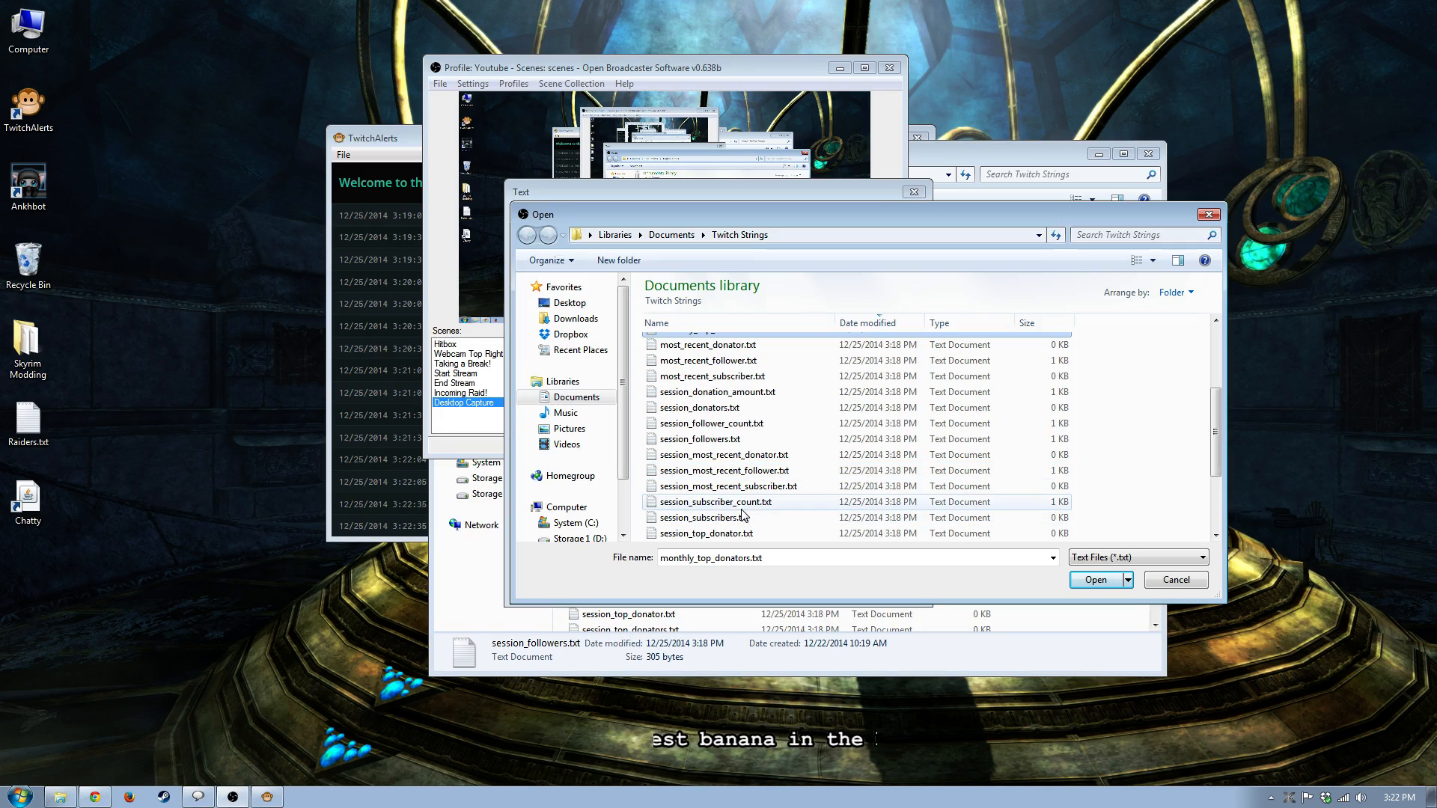
left_click(722, 441)
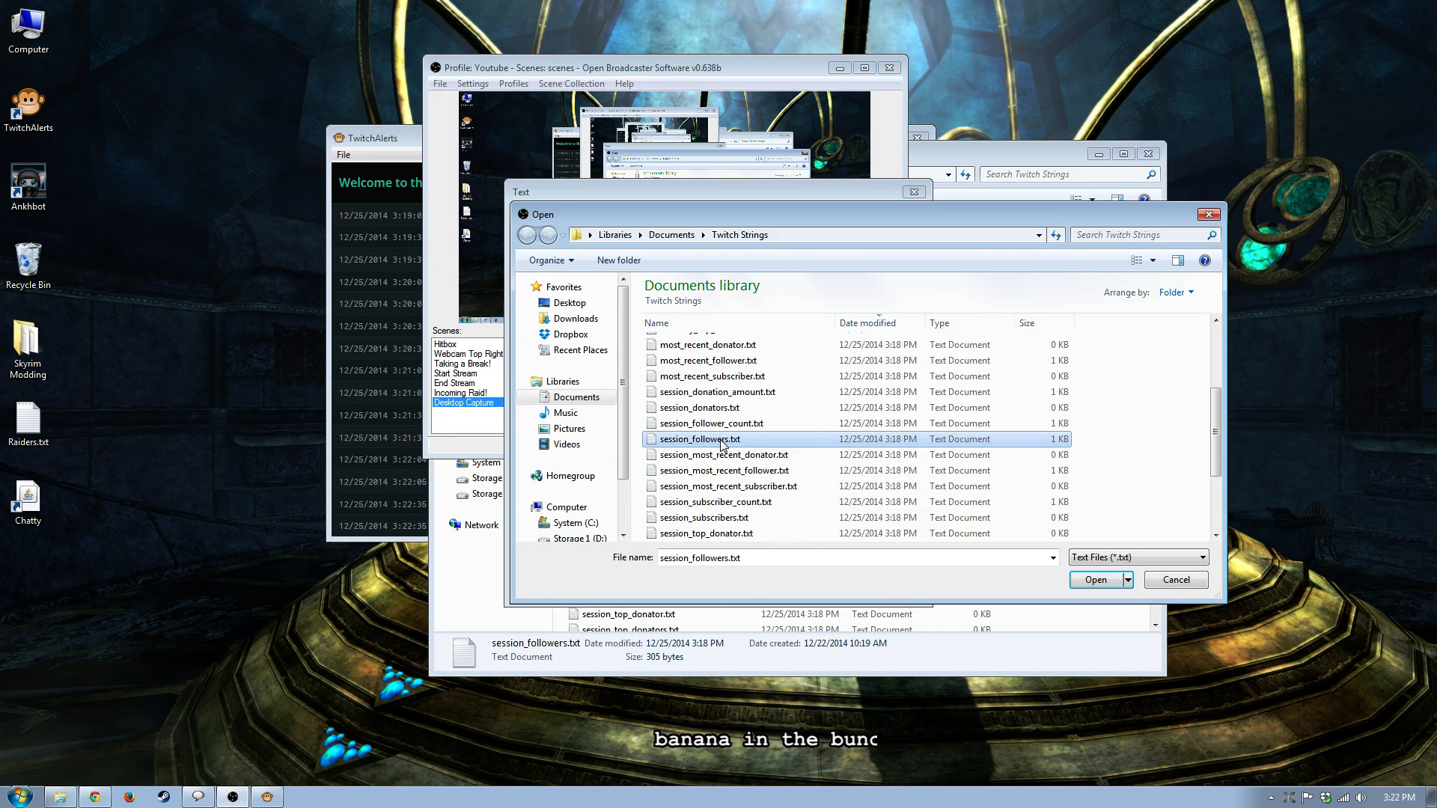
Check the contents of session_followers.txt in Notepad, and load the file as the Follower List text, accepting the source settings.
right_click(721, 443)
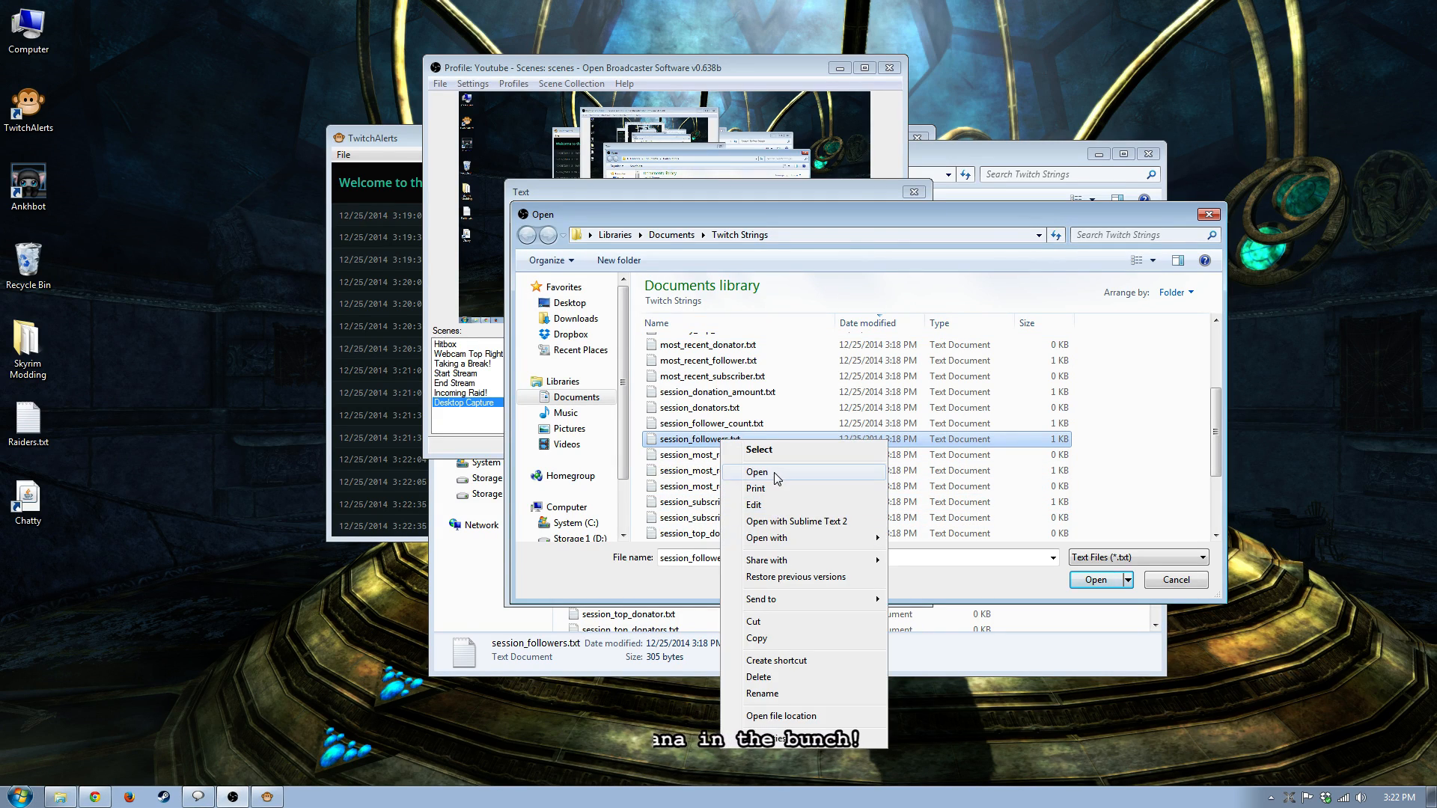
left_click(773, 473)
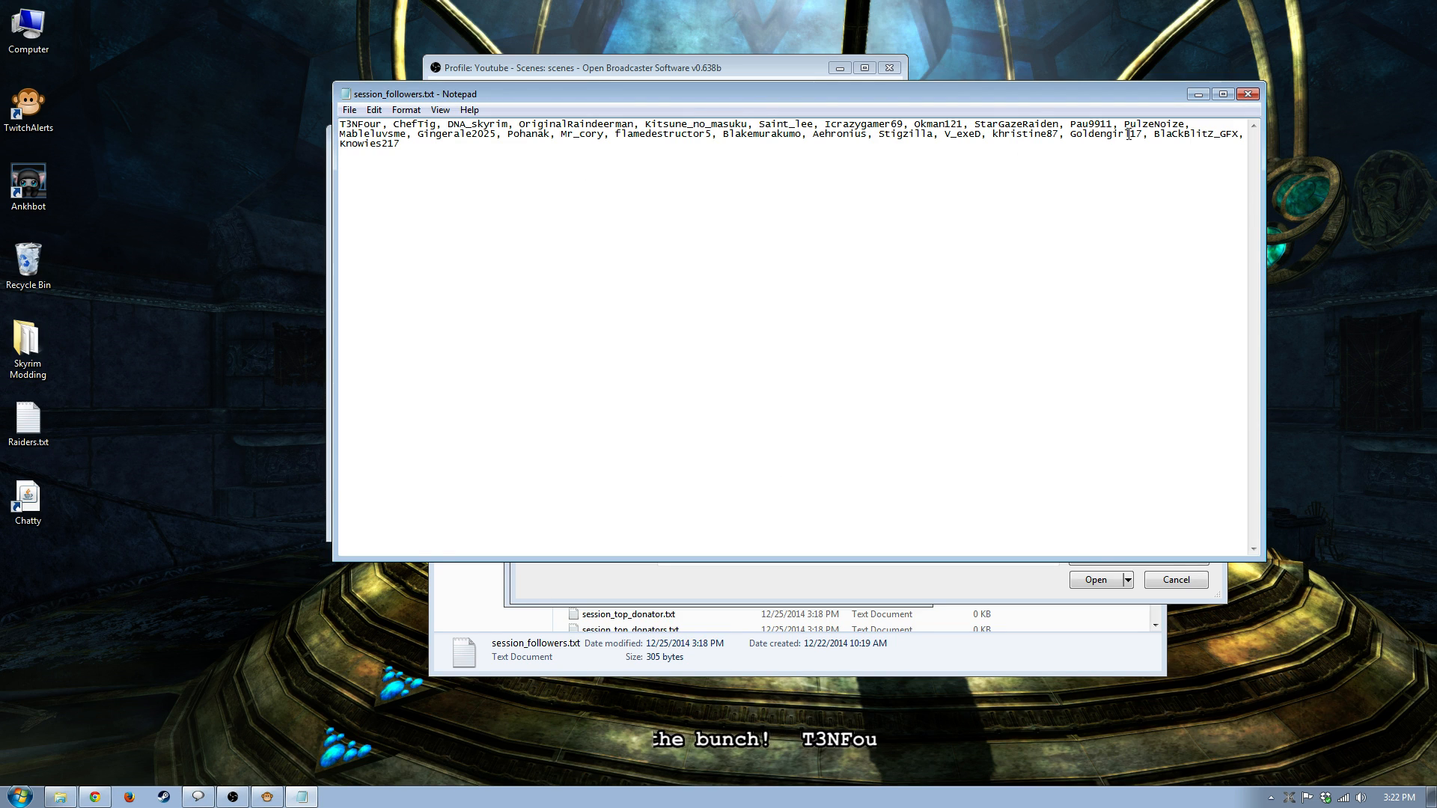
left_click(1247, 94)
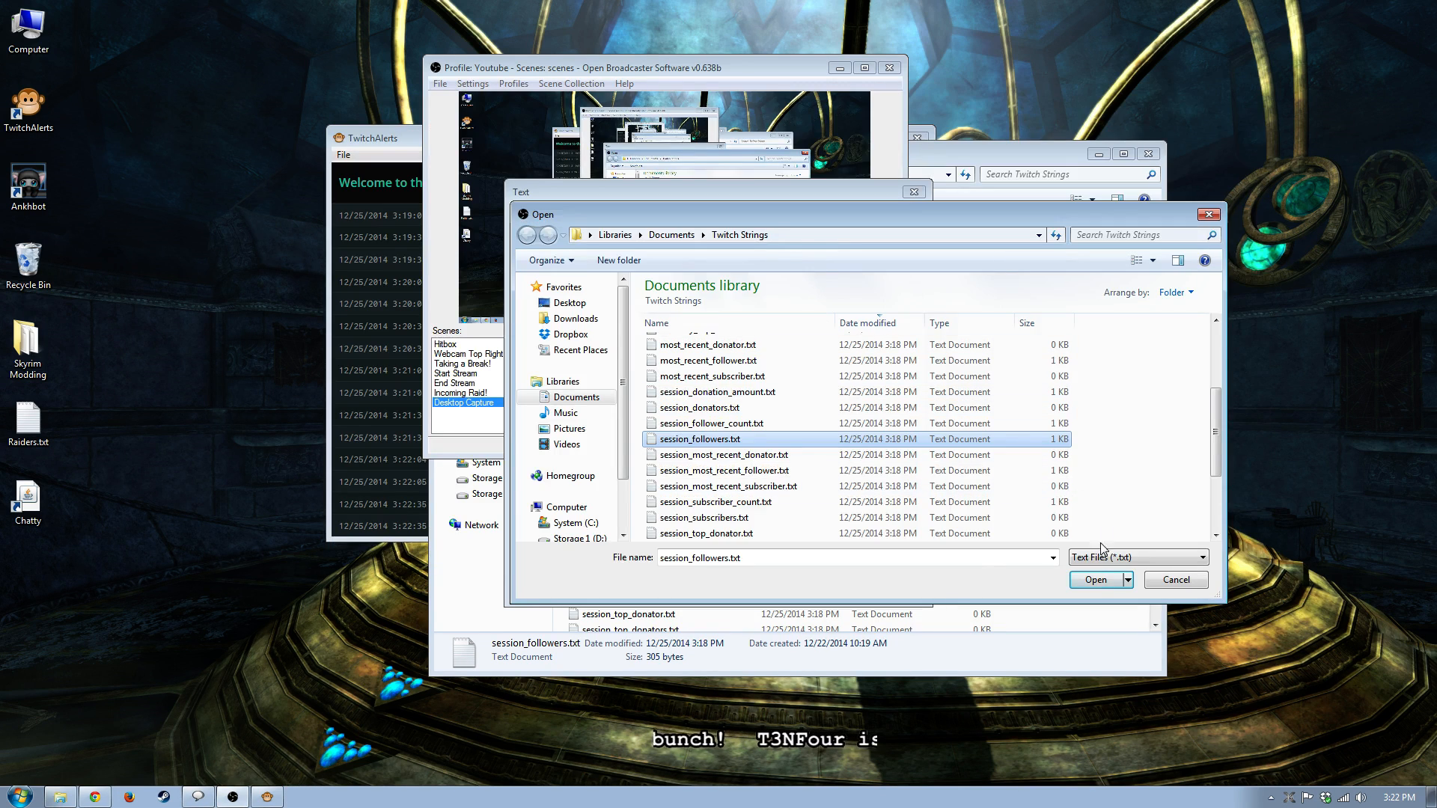
left_click(1096, 579)
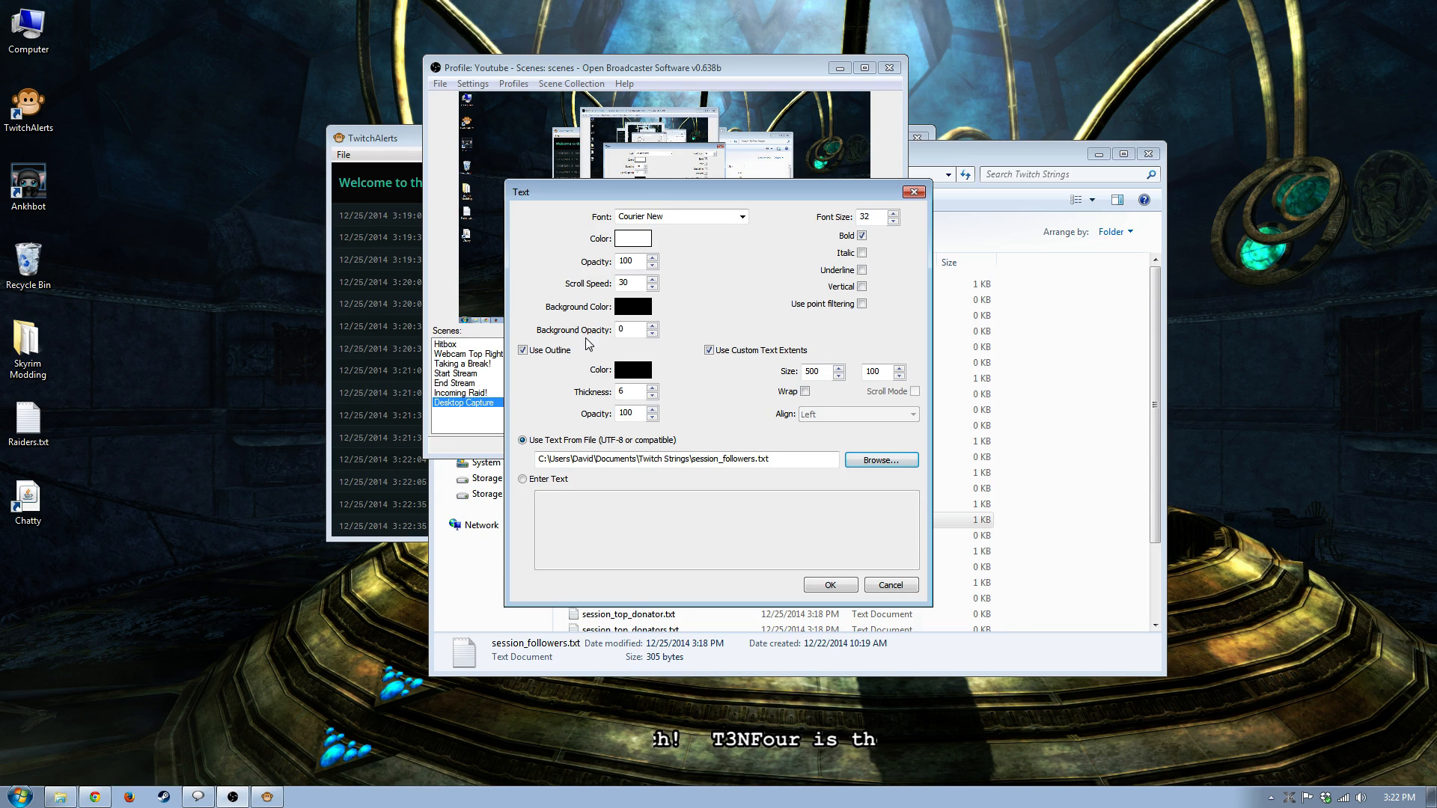
left_click(844, 585)
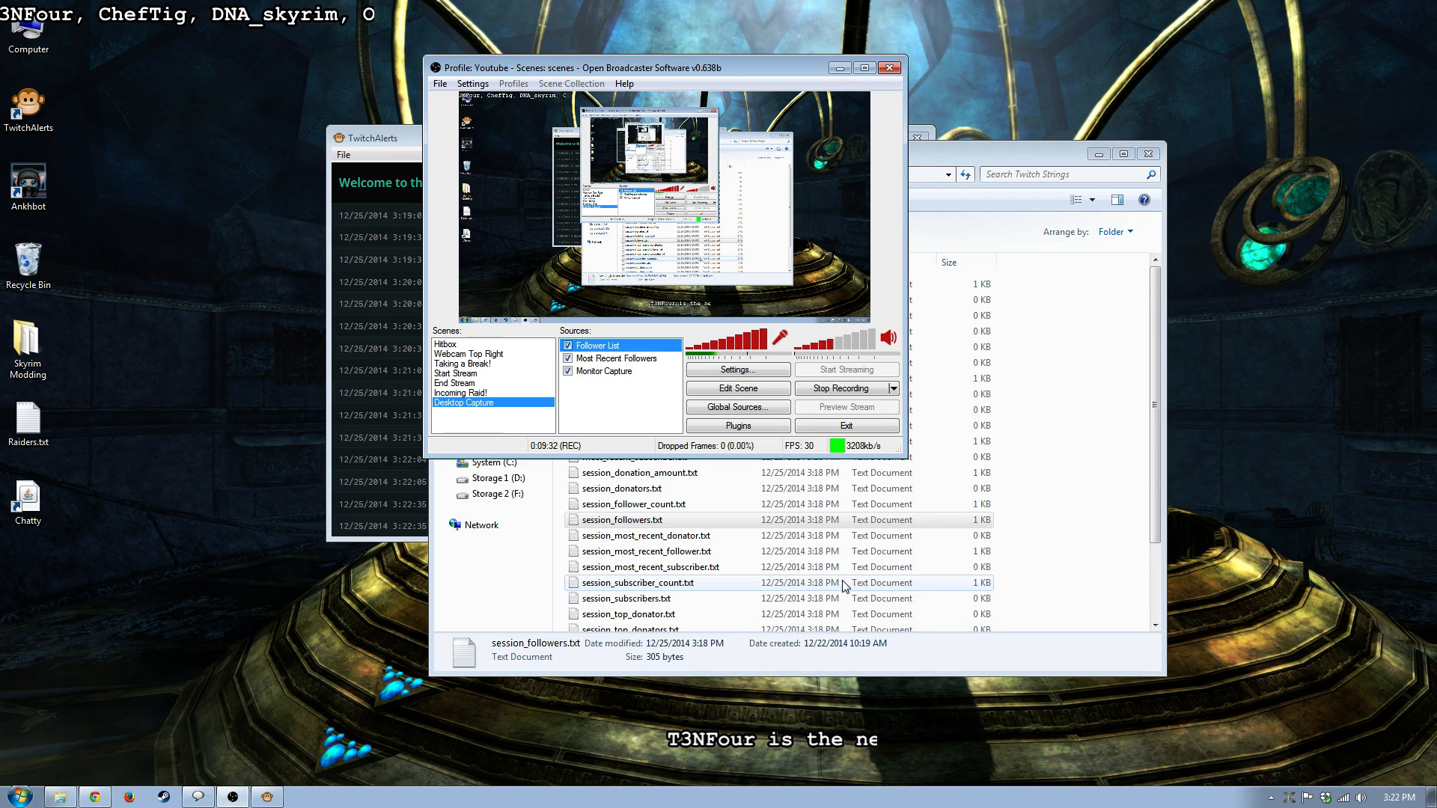
Reposition the Follower List text from the scene's upper-left corner to its lower-left area, and finish editing the scene.
left_click(737, 388)
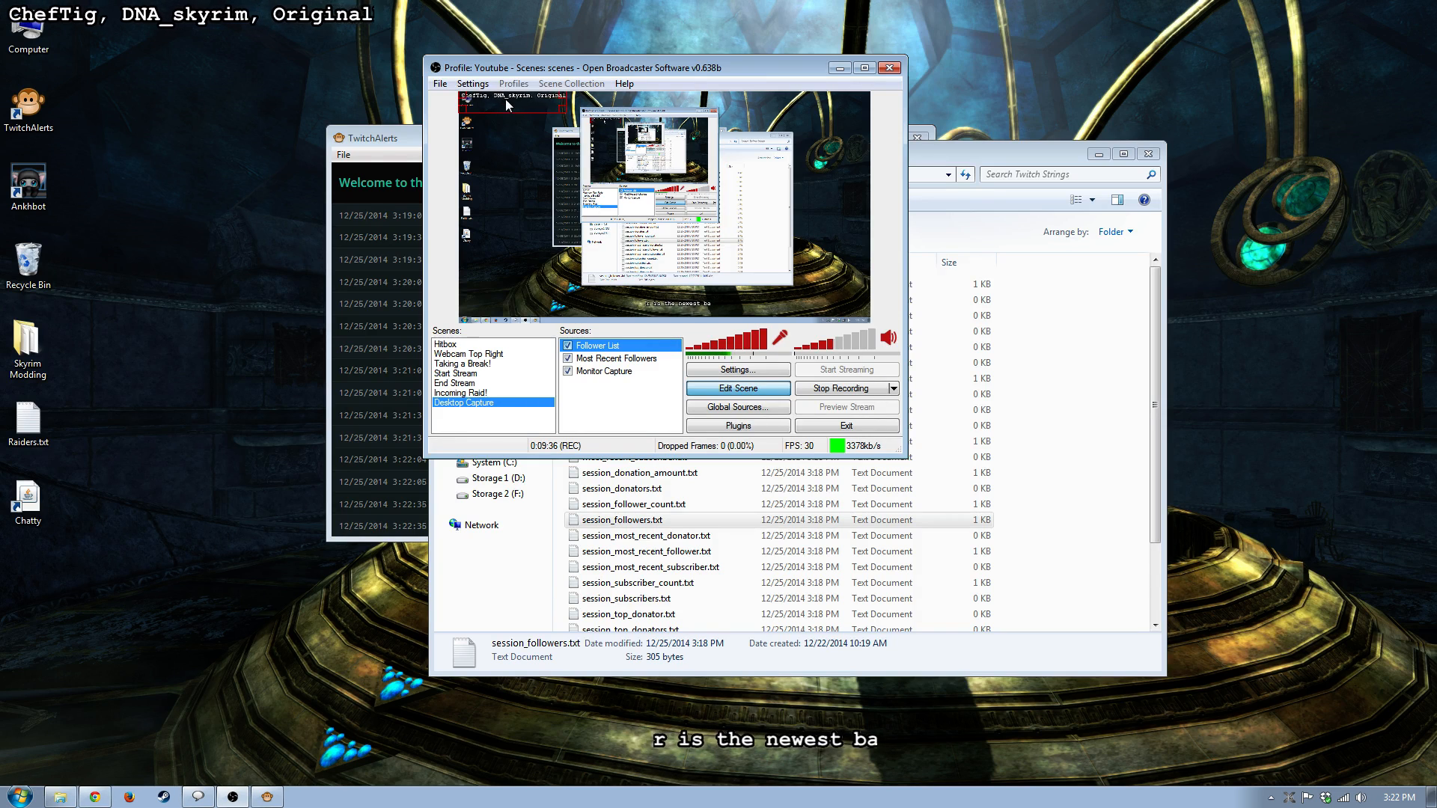
left_click_drag(505, 99, 523, 294)
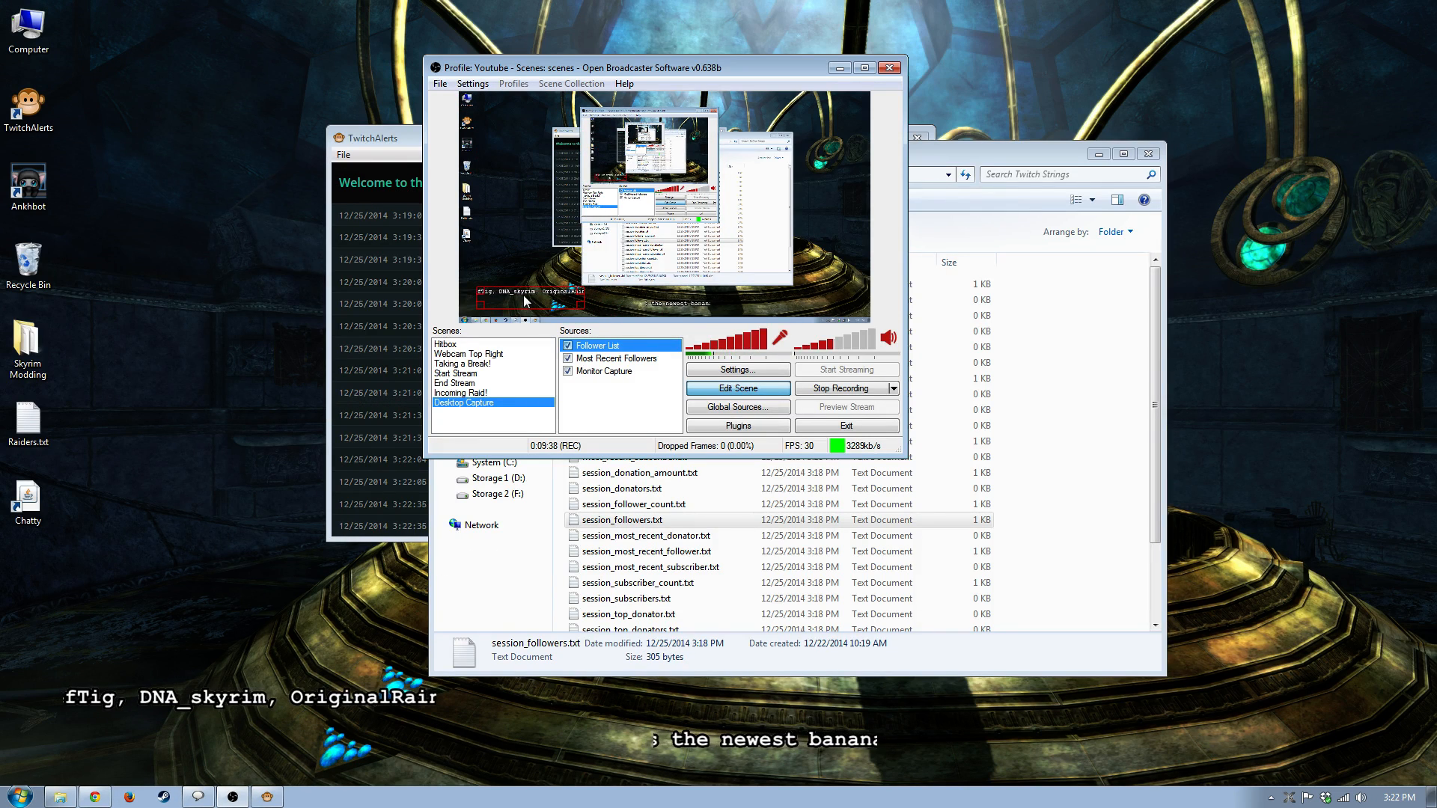
left_click(723, 391)
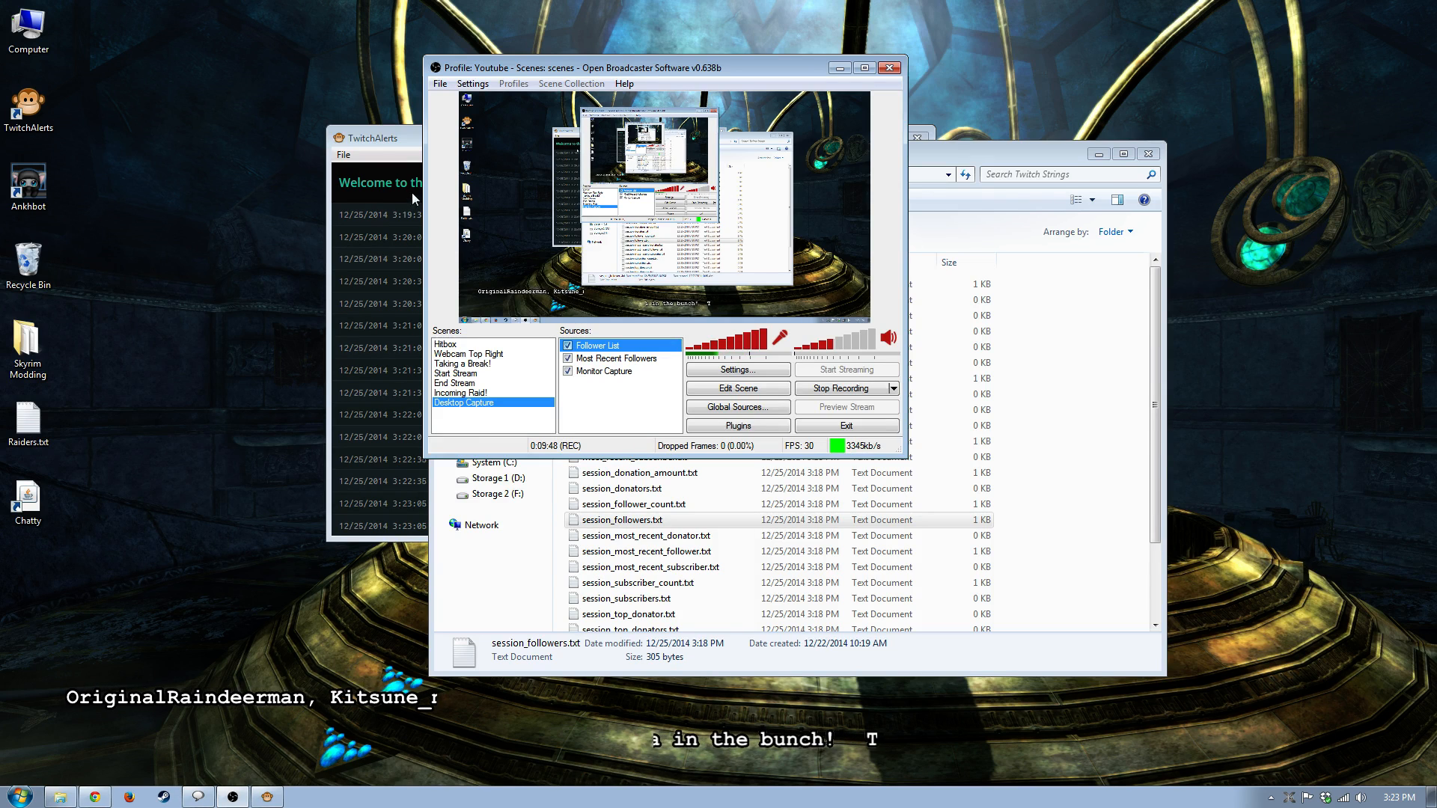
Switch to the TwitchAlerts app window and look over its file-writing log.
left_click(410, 140)
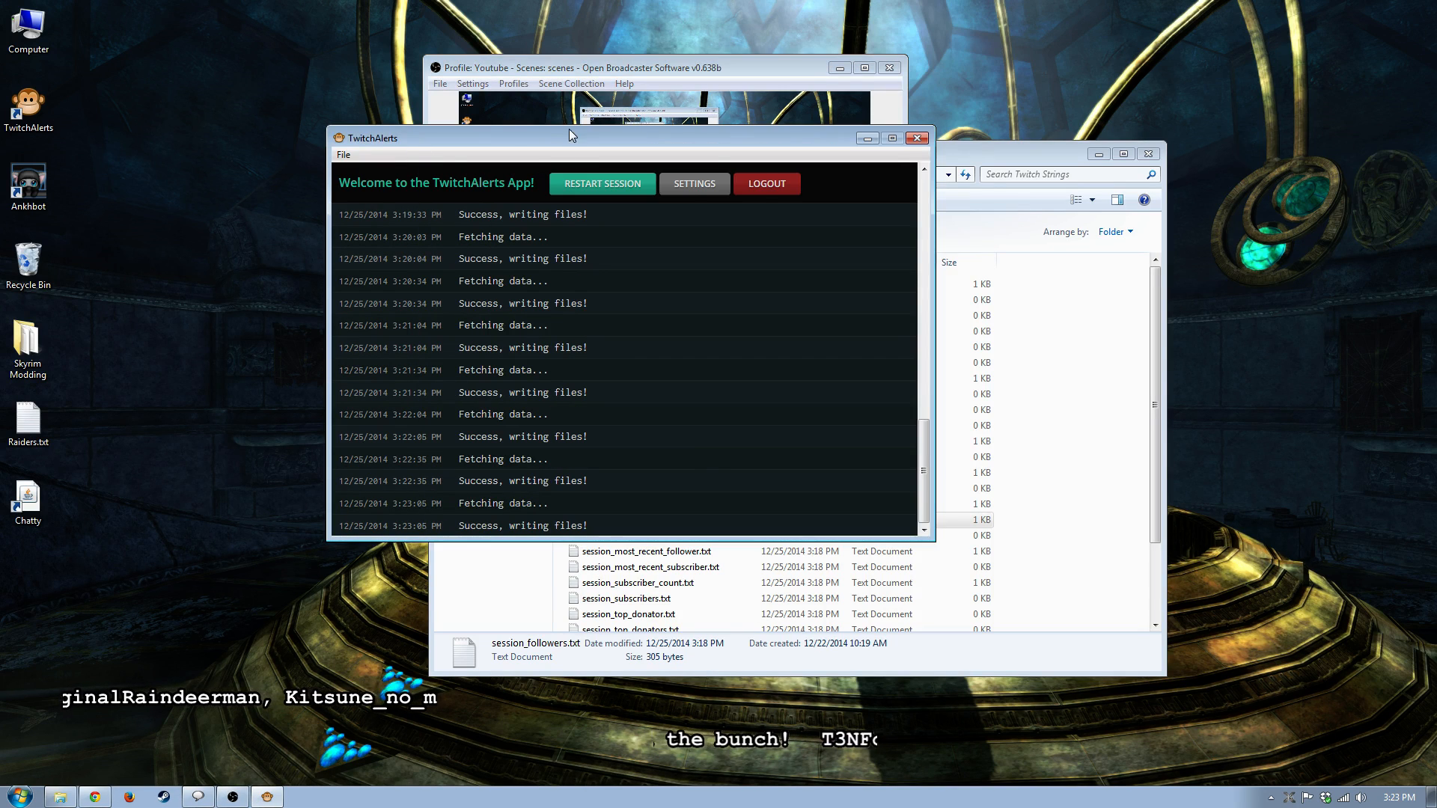
left_click_drag(569, 135, 595, 56)
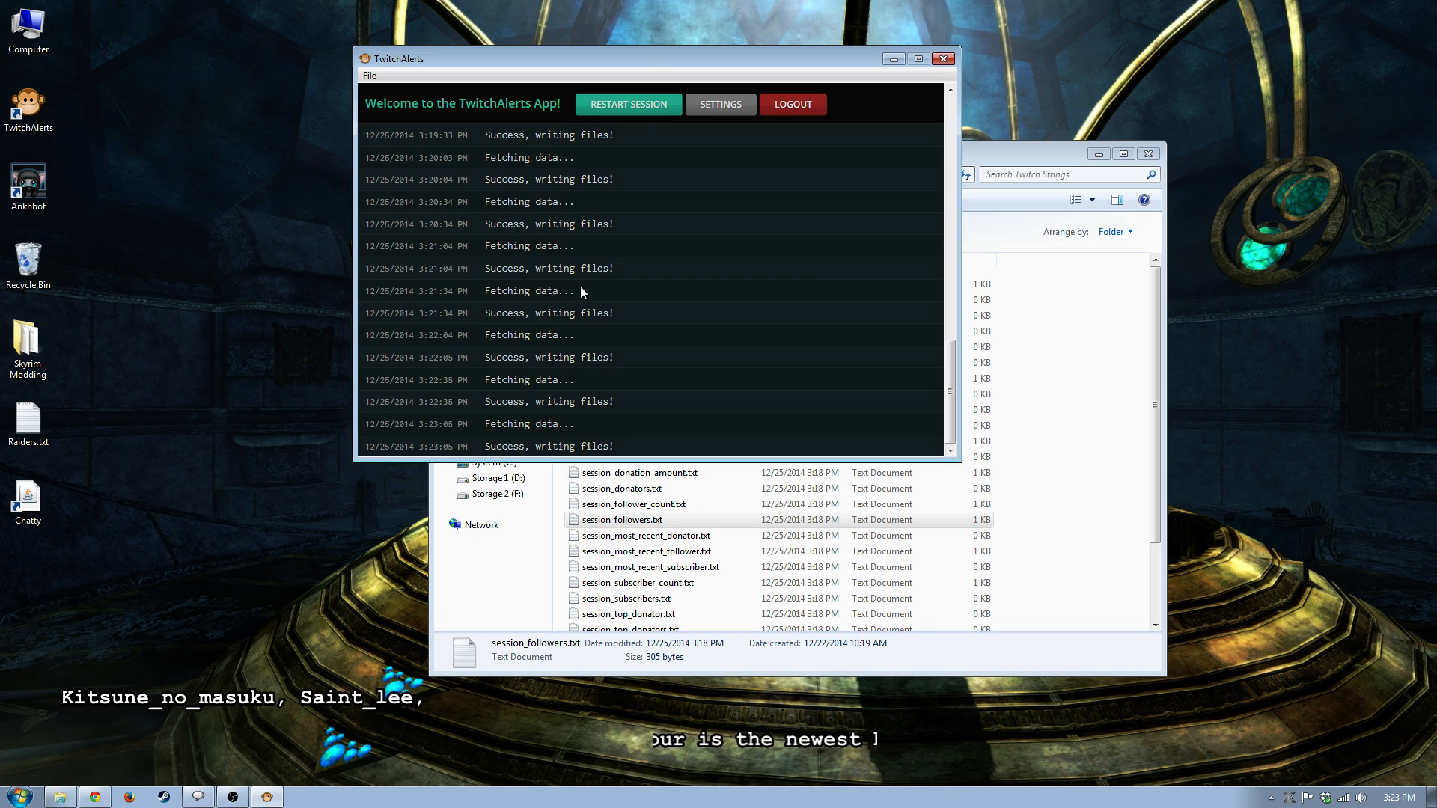
left_click_drag(631, 56, 573, 406)
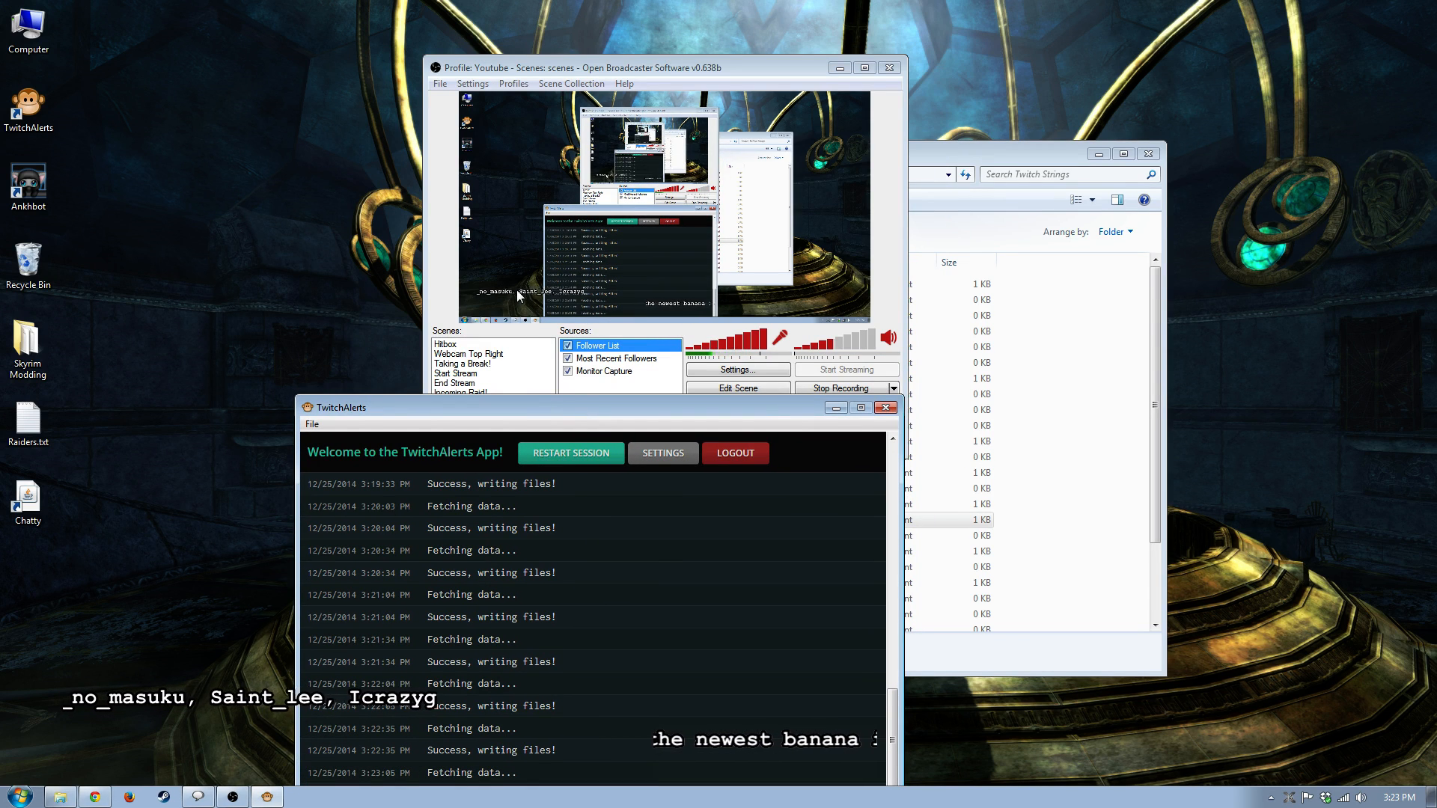
left_click_drag(604, 409, 662, 117)
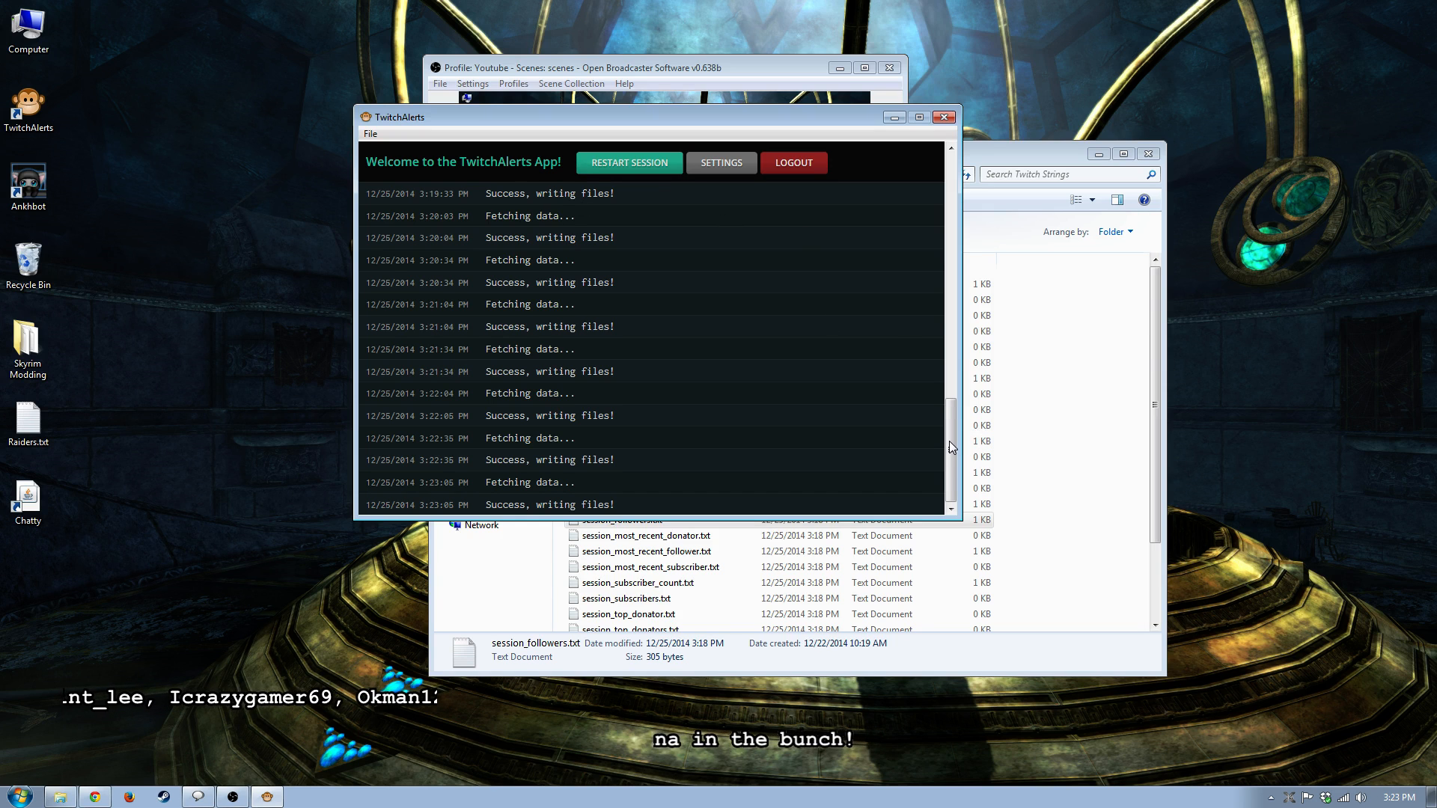
mouse_move(951, 449)
left_mouse_down()
mouse_move(953, 359)
mouse_move(948, 448)
left_mouse_up()
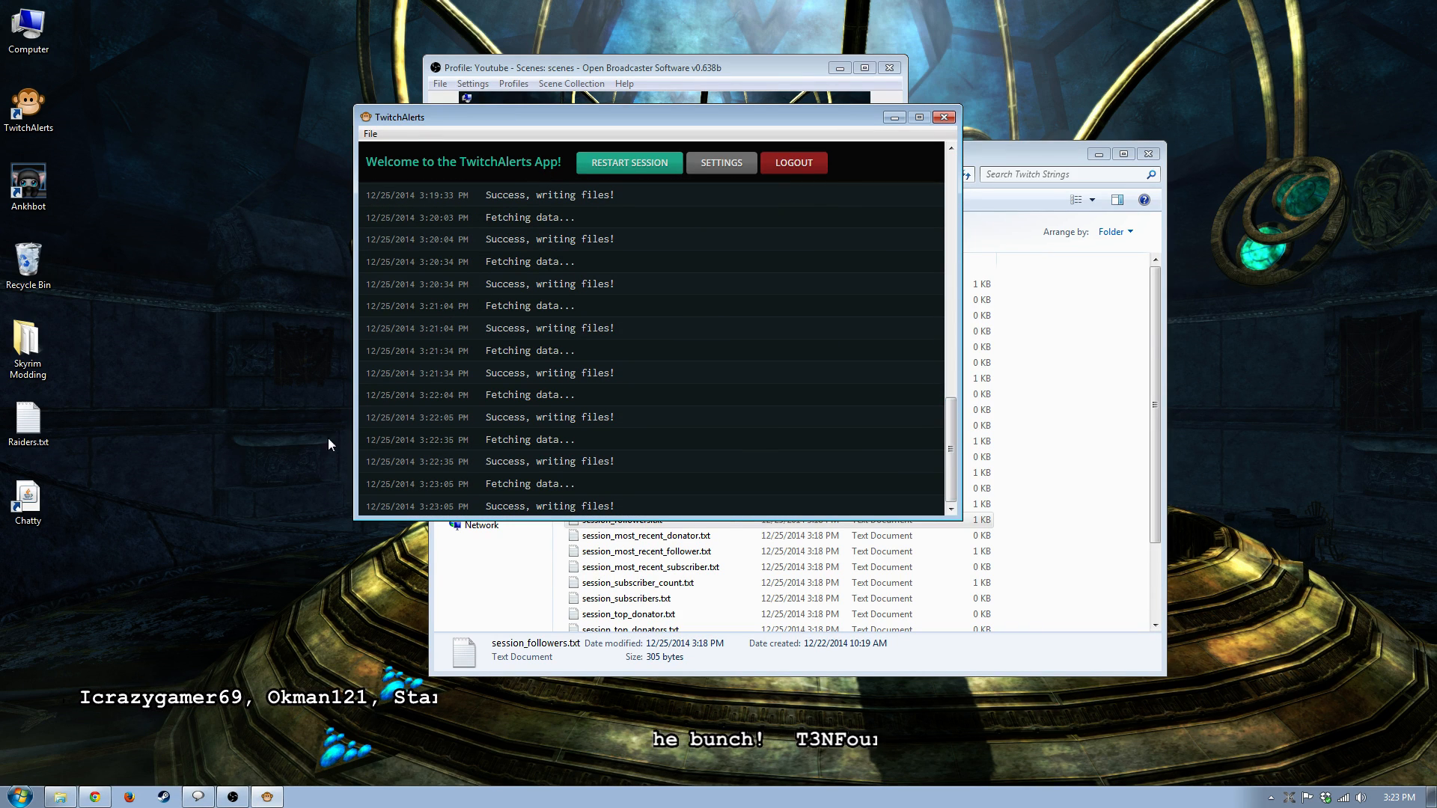
Switch to the TwitchAlerts dashboard in Chrome and view the API Settings and My Donations pages.
left_click(97, 798)
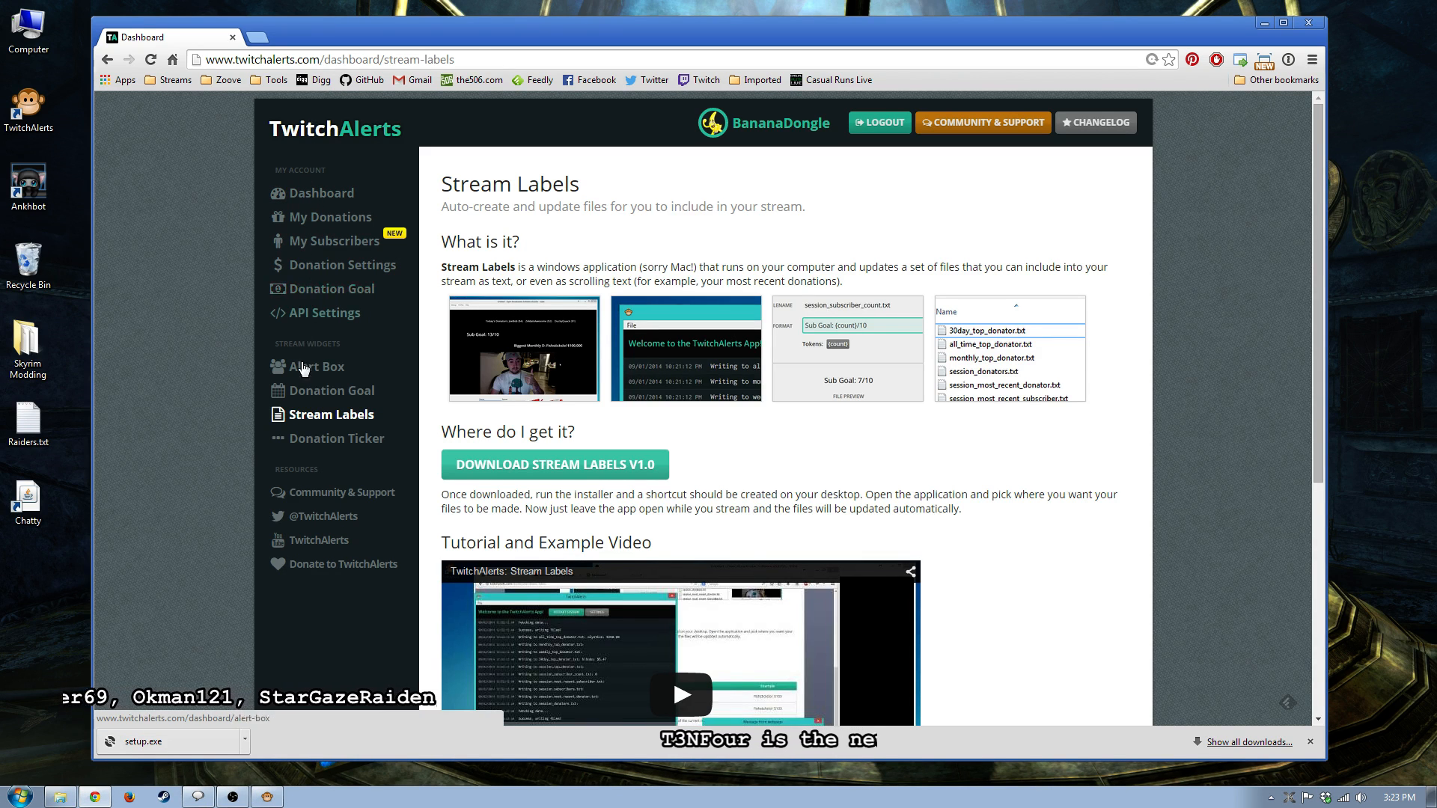
left_click(336, 316)
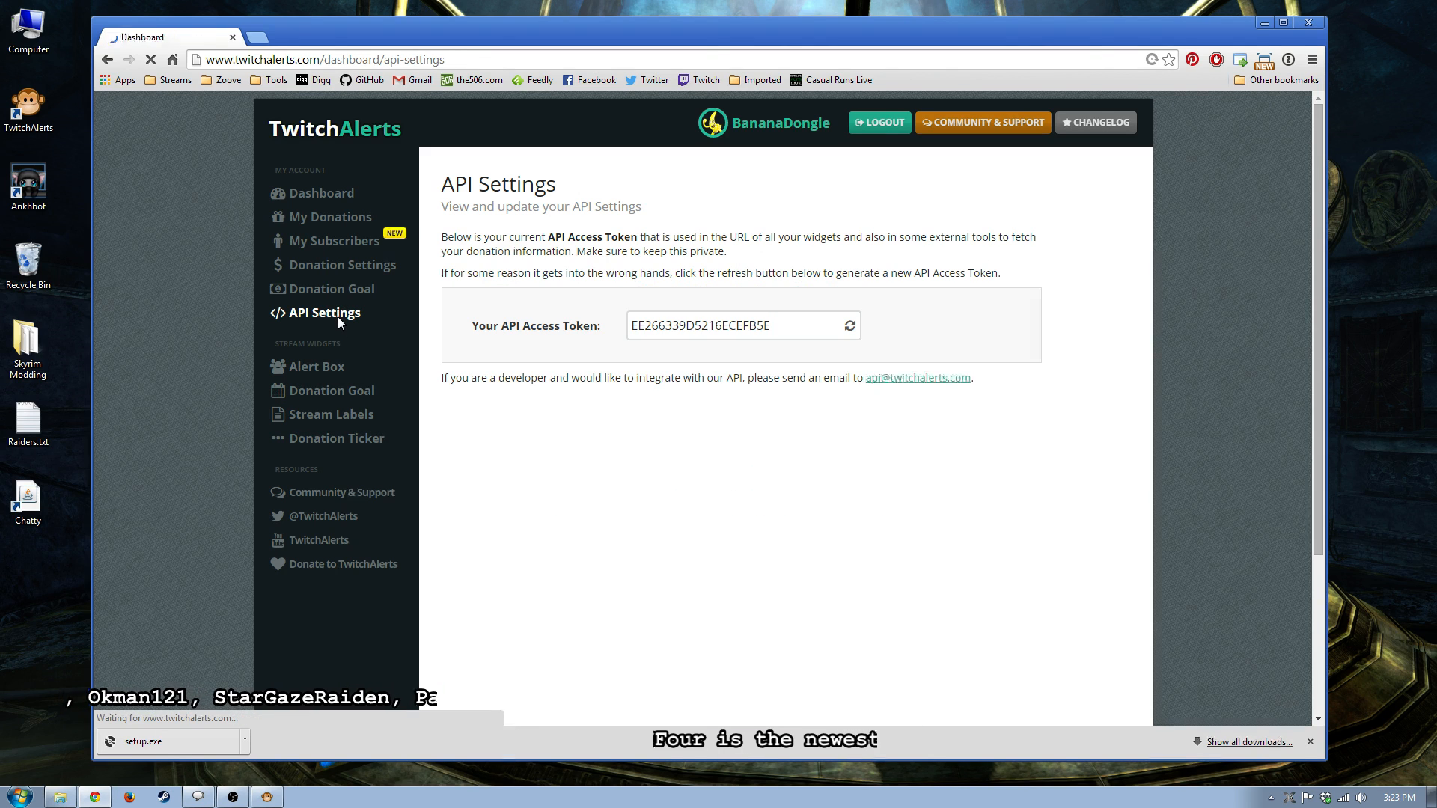
left_click(329, 218)
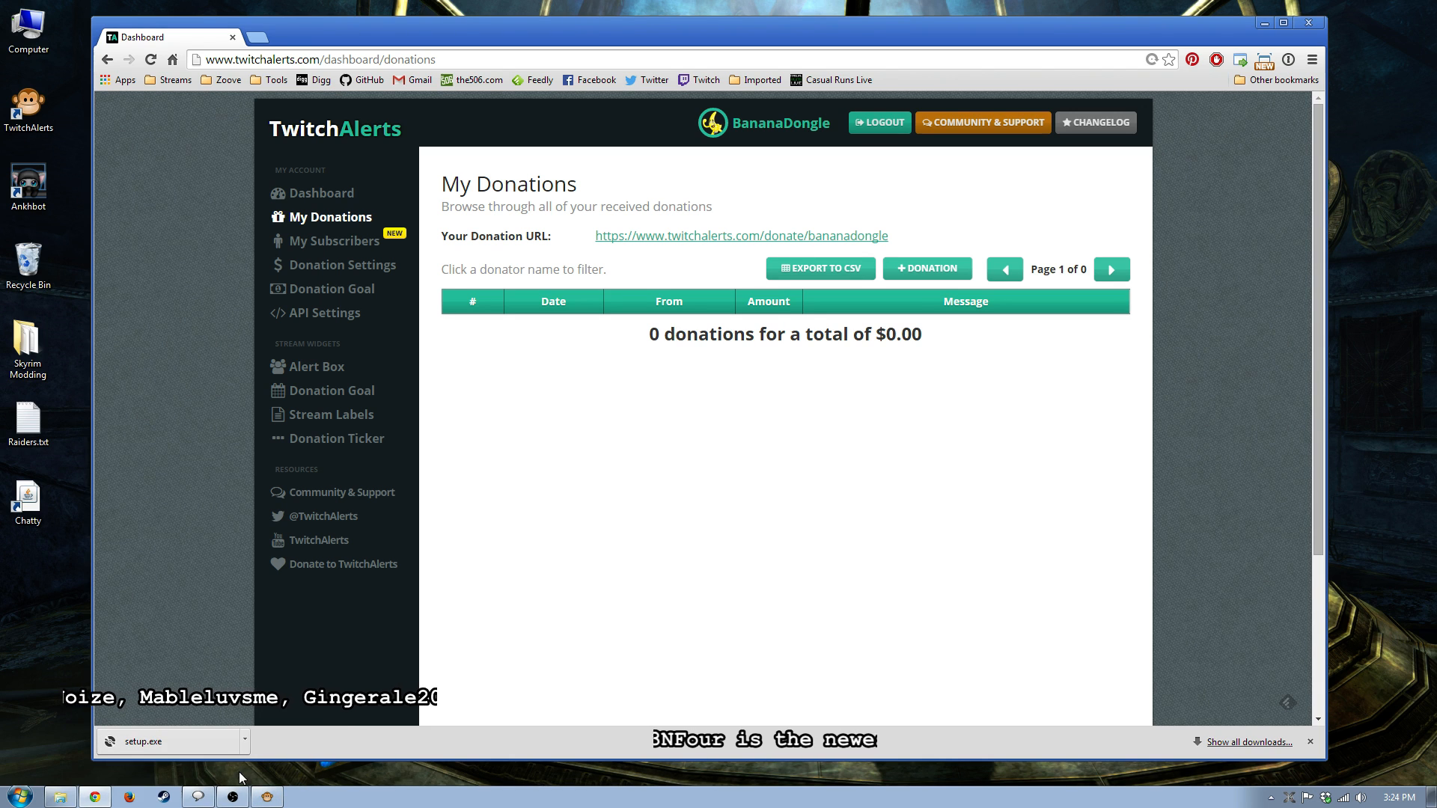
Move the Open Broadcaster Software window off the captured screen and bring the TwitchAlerts app to the front.
left_click(245, 799)
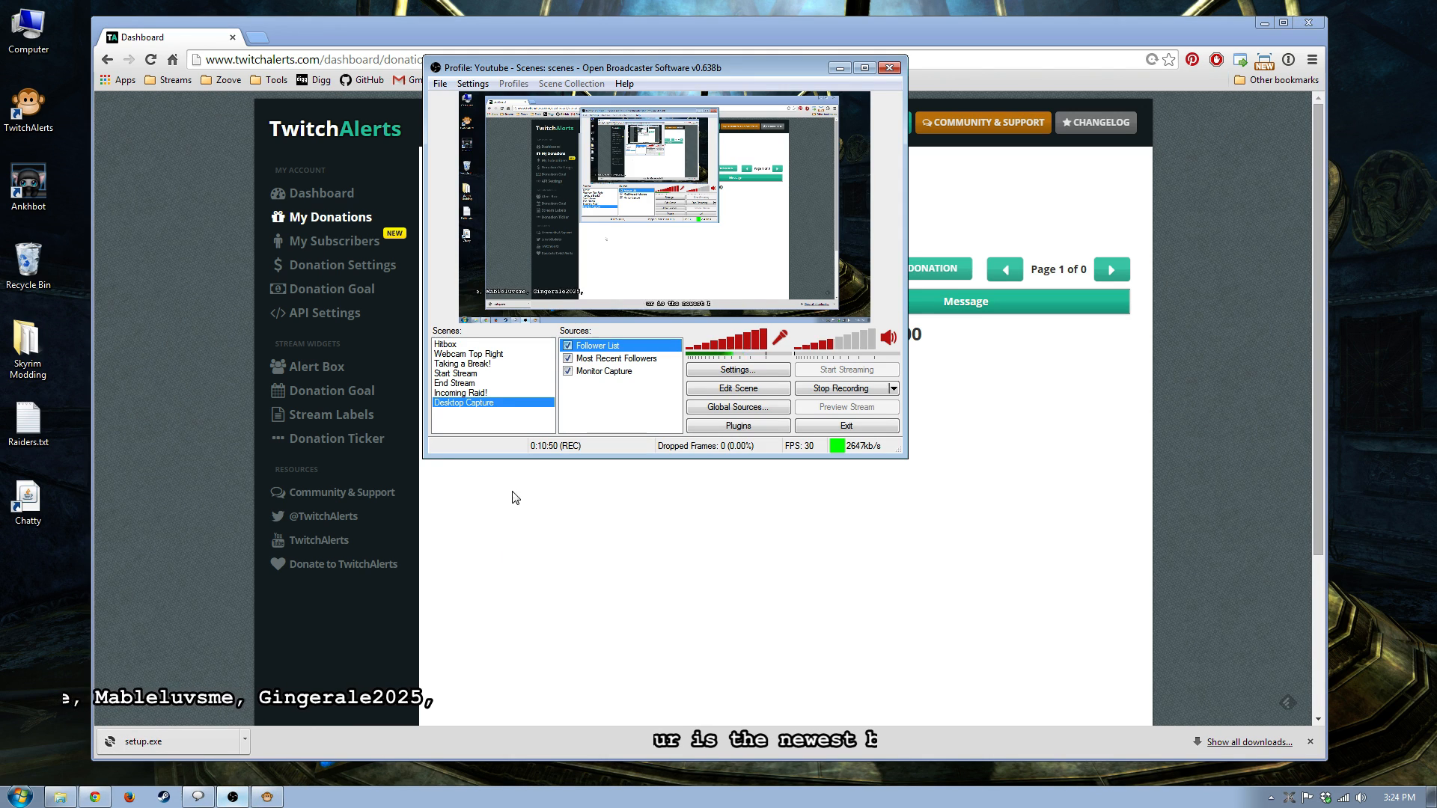
left_click_drag(727, 70, 1436, 120)
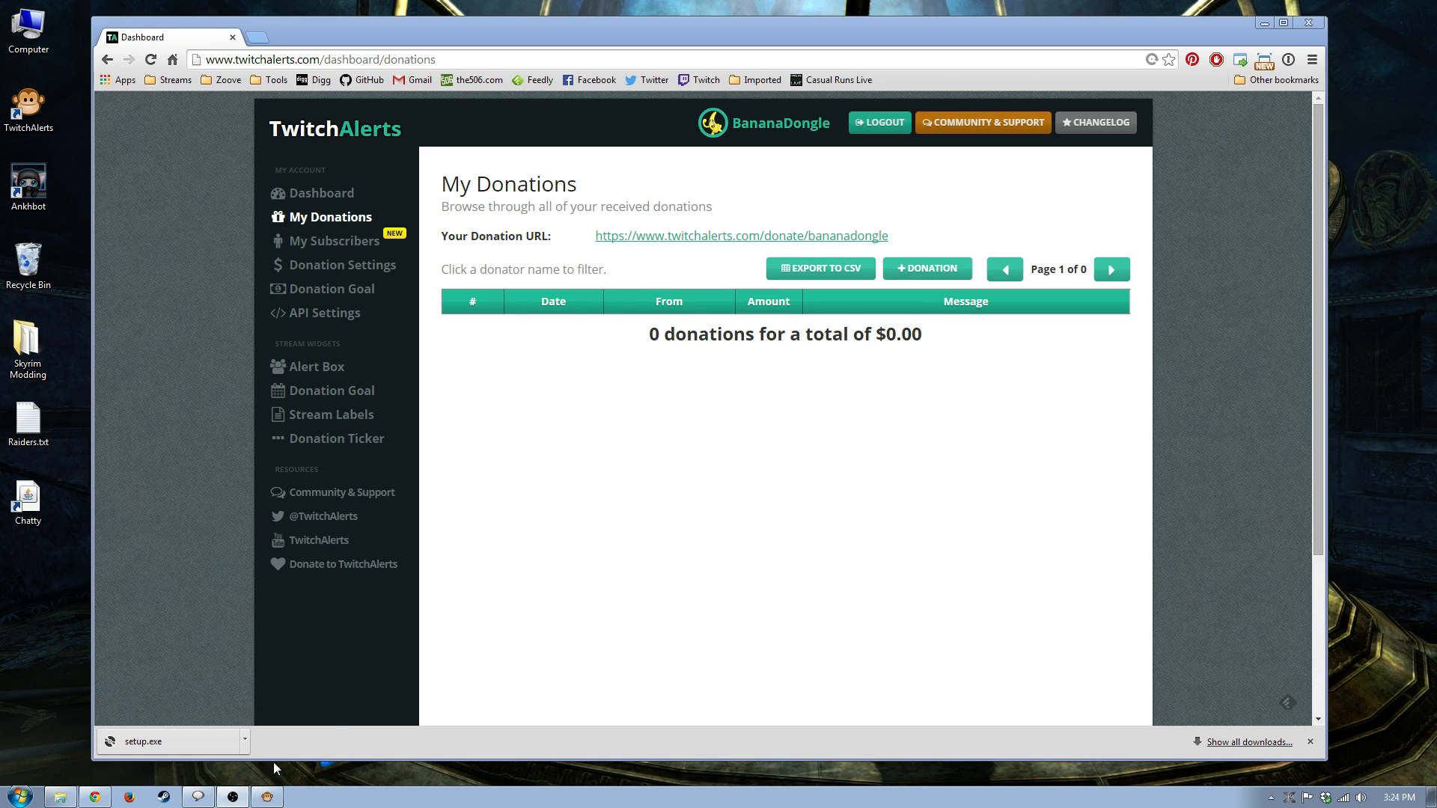
left_click(267, 797)
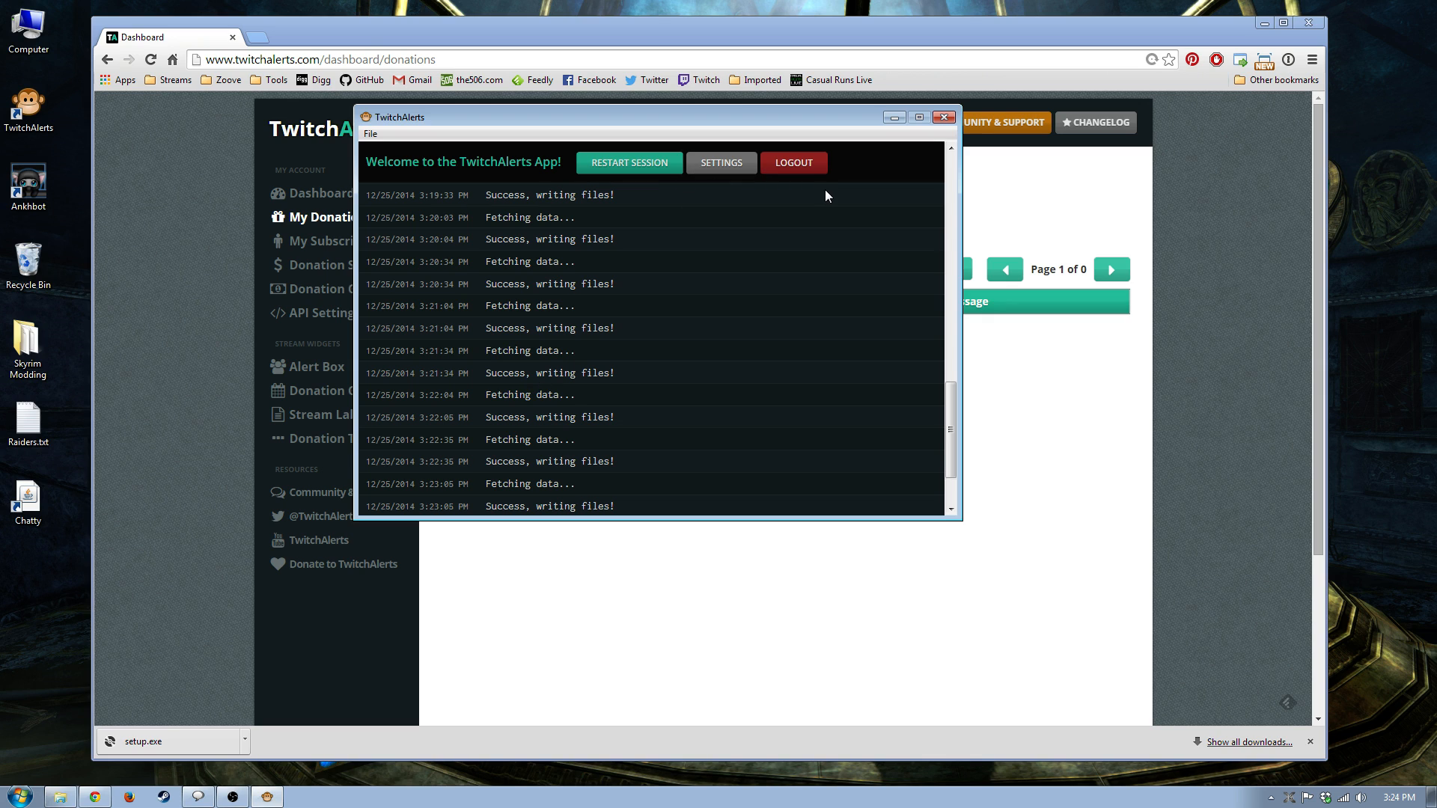